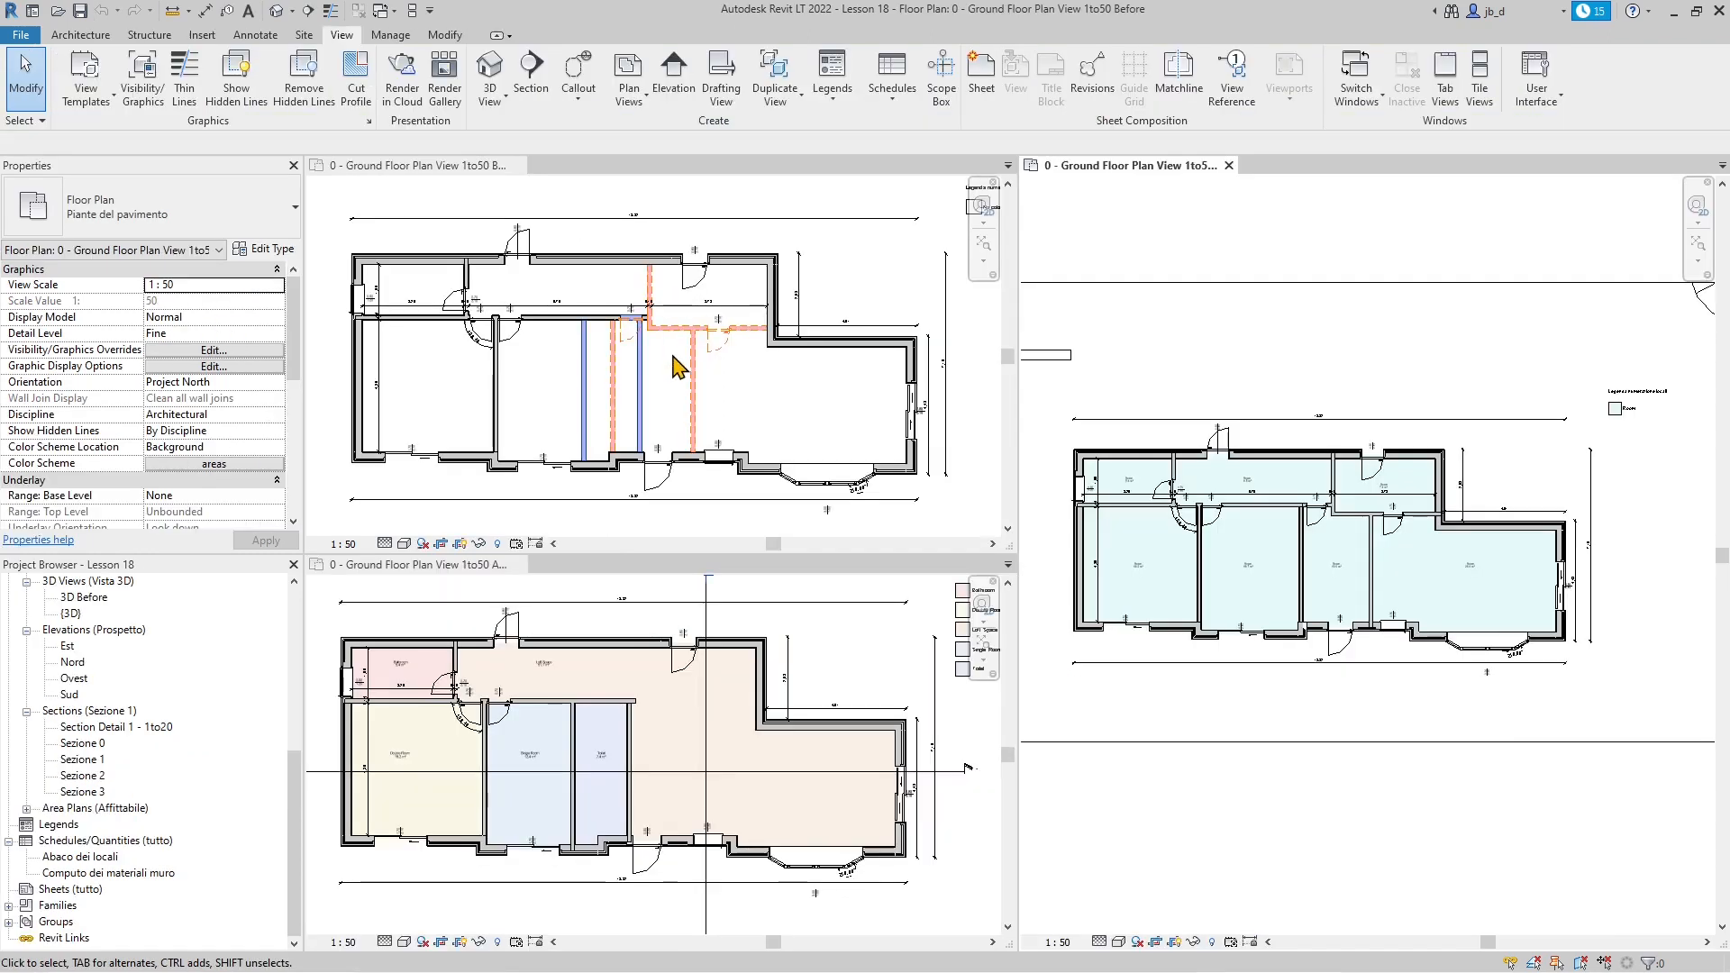
pyautogui.click(356, 184)
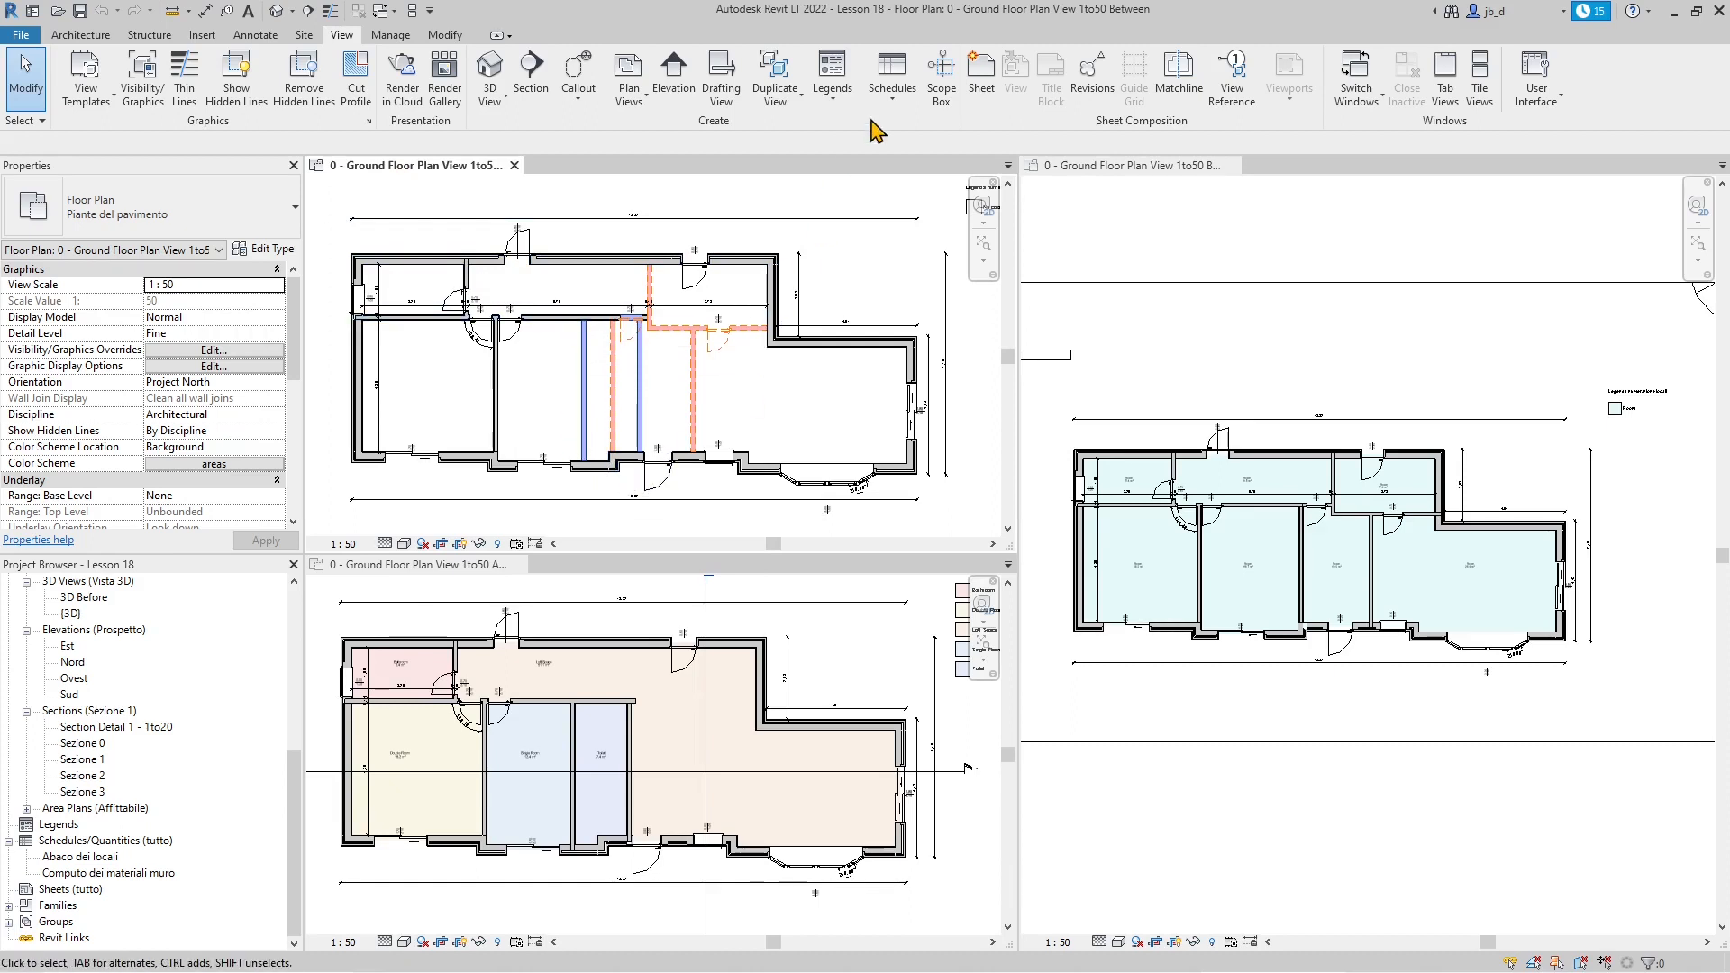
pyautogui.click(390, 36)
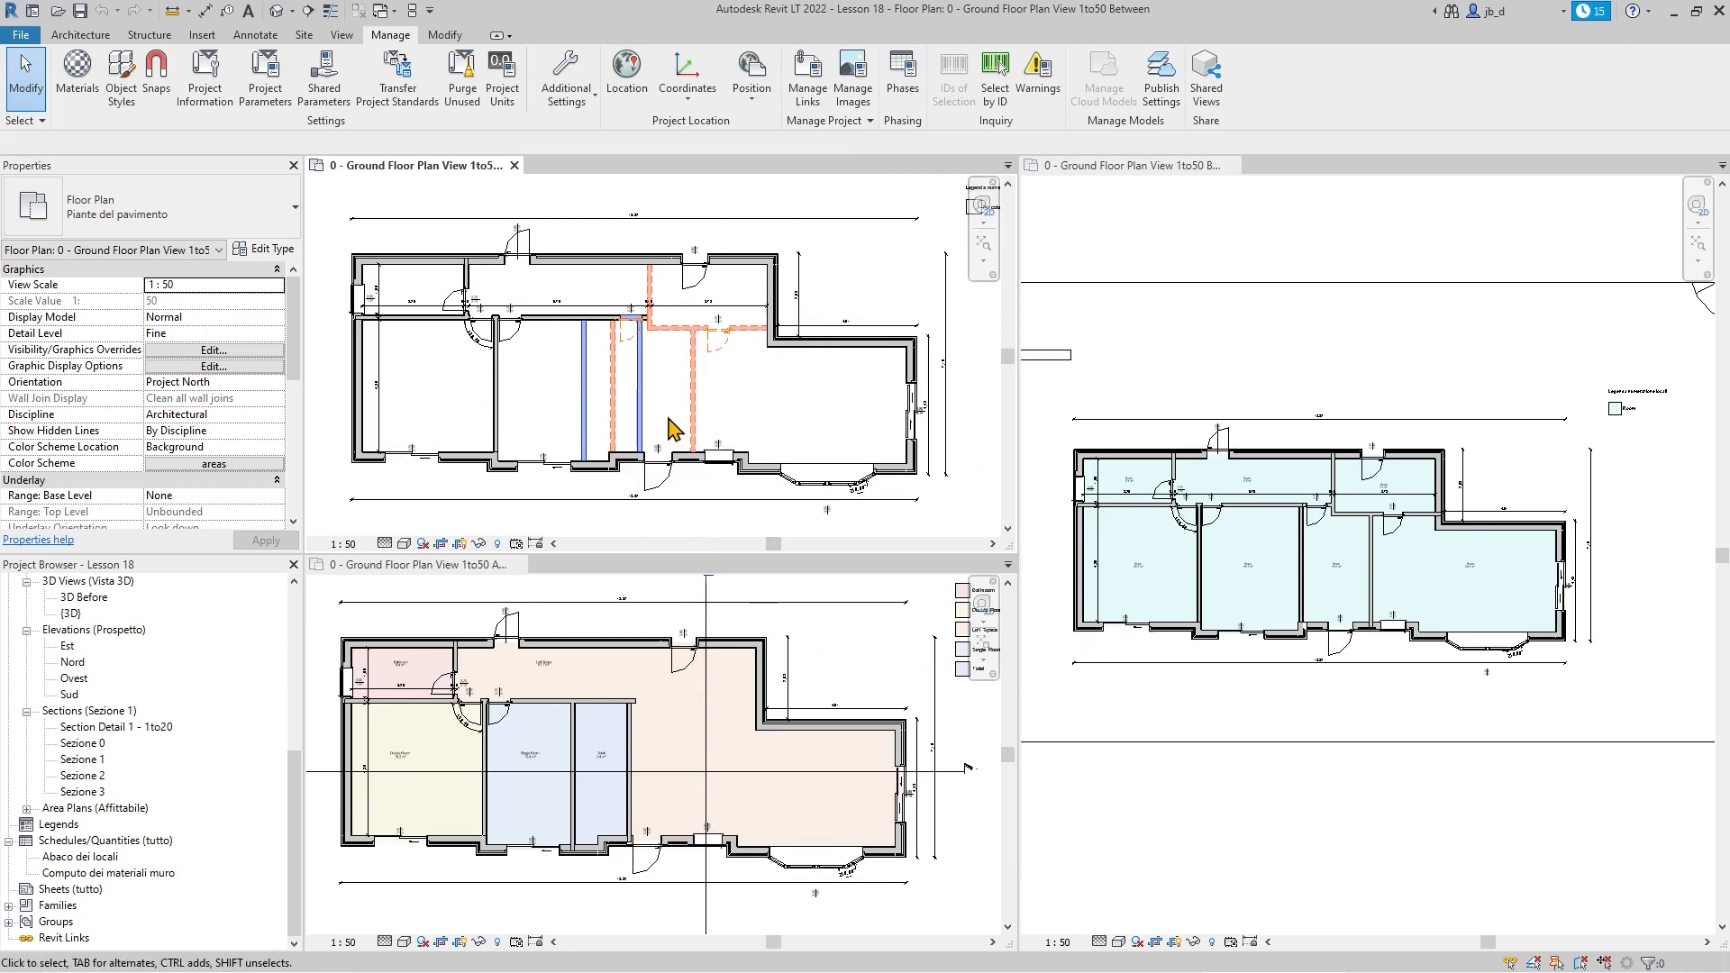
pyautogui.scroll(-1, 554, 658)
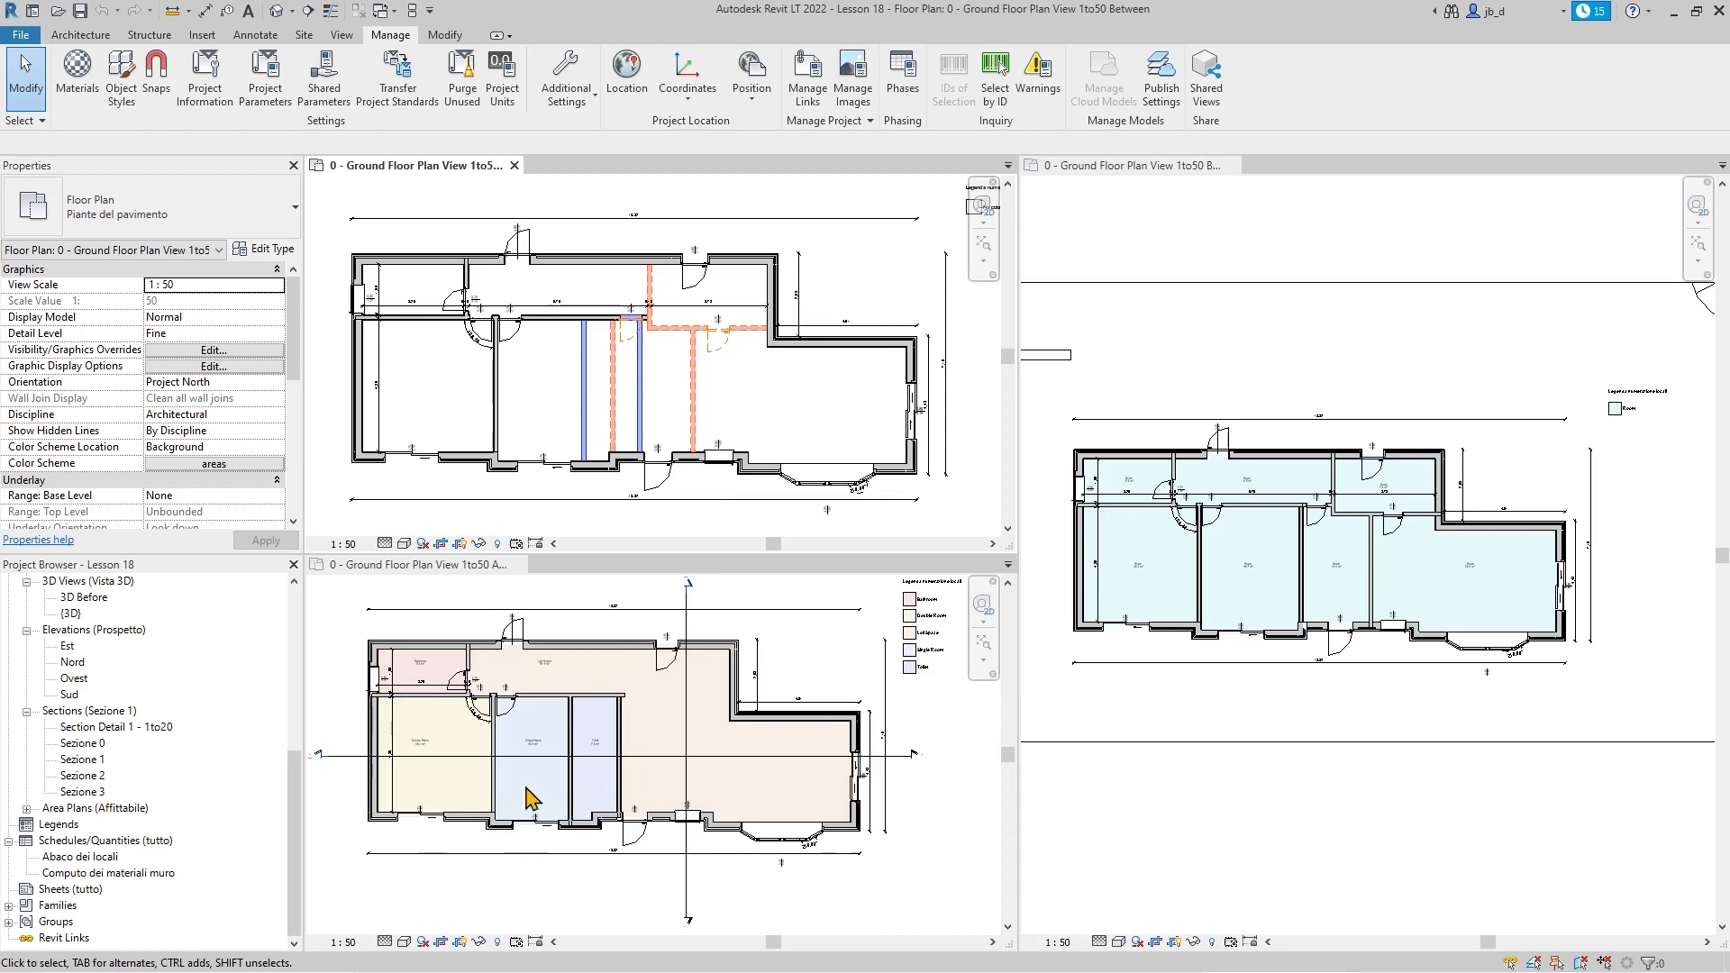
pyautogui.scroll(3, 521, 803)
pyautogui.scroll(3, 1205, 552)
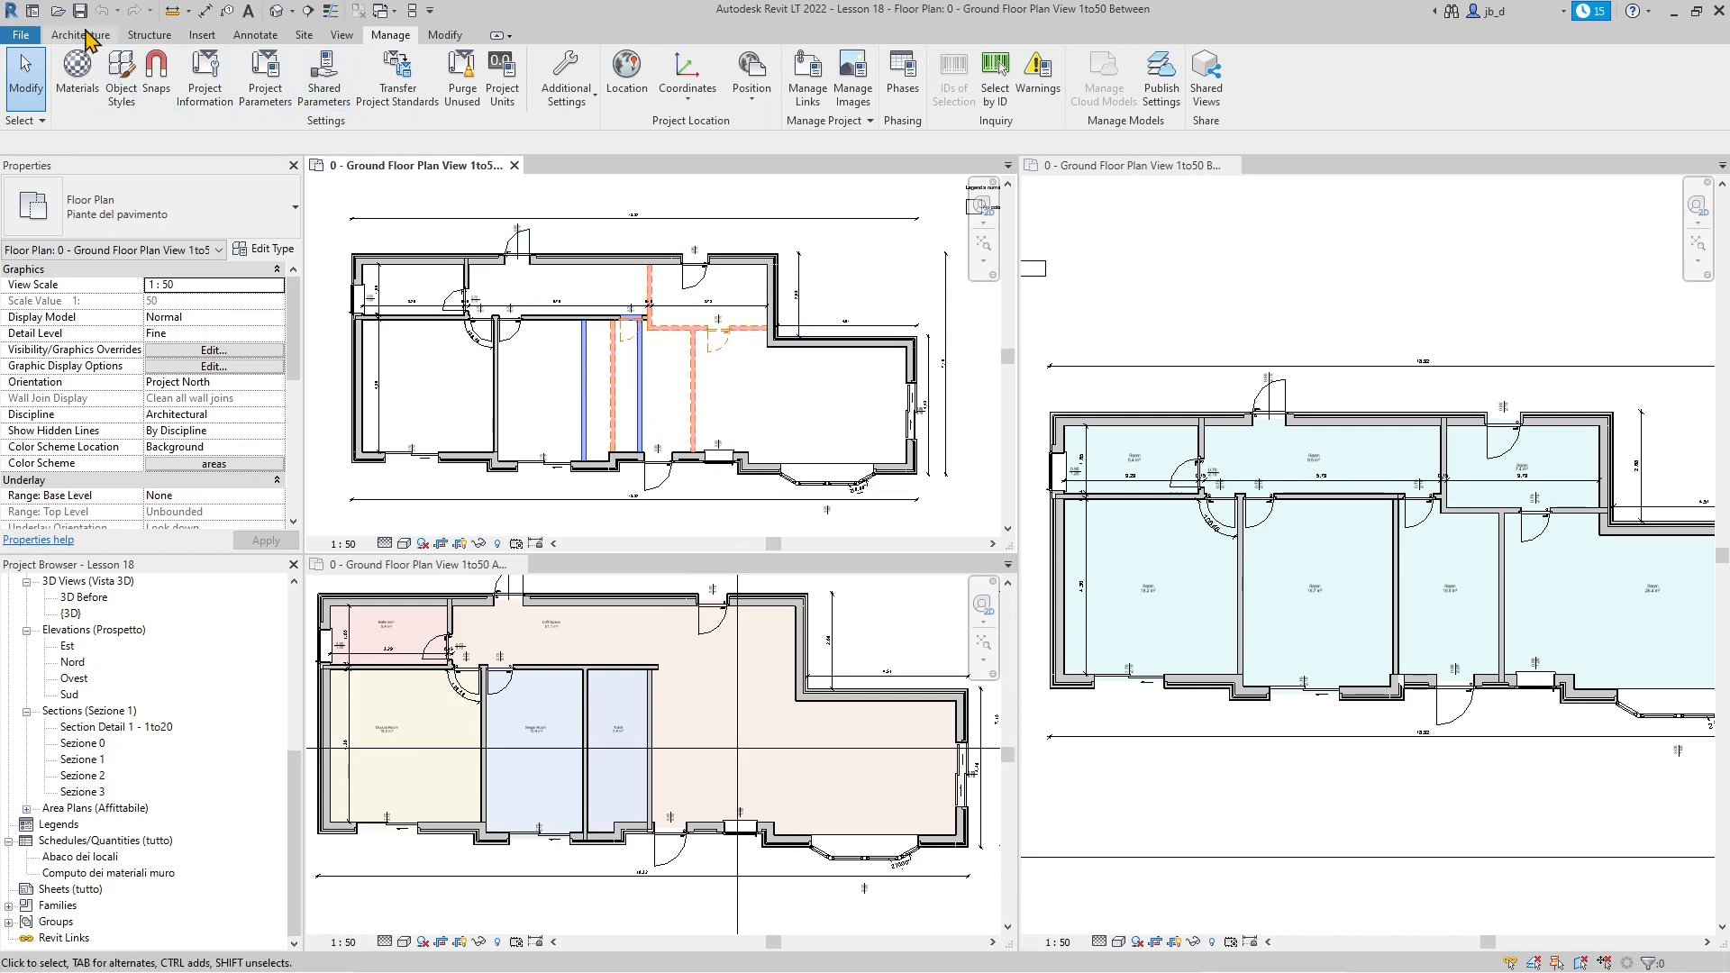
pyautogui.click(342, 35)
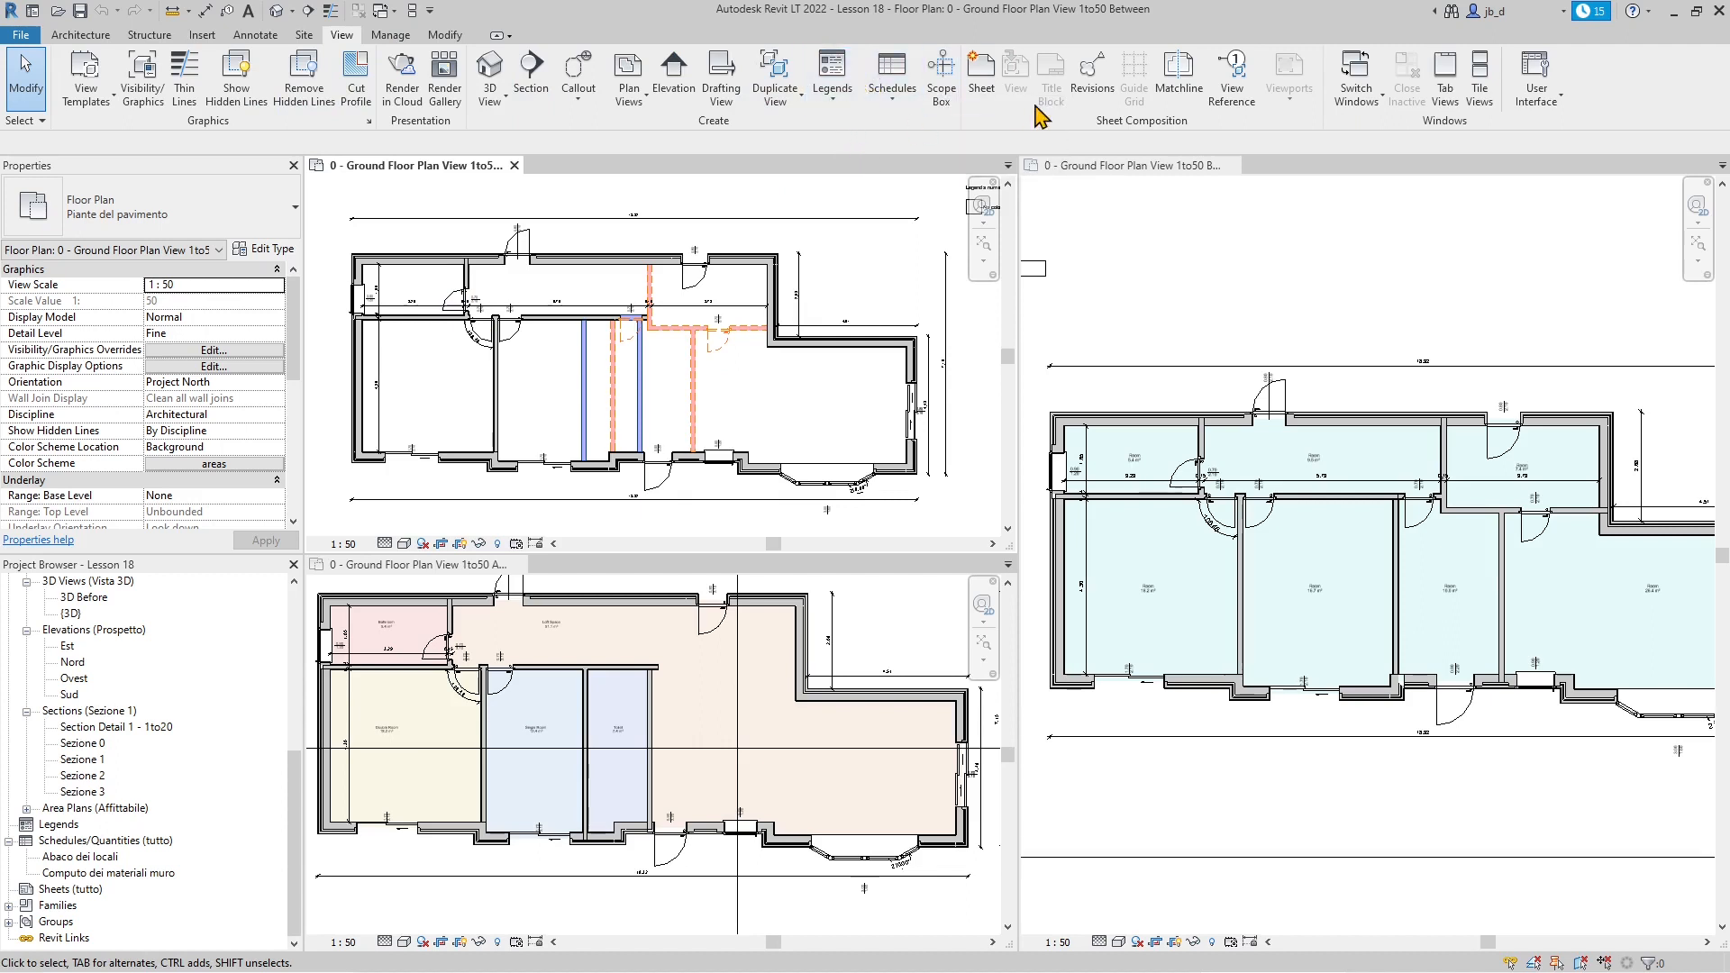
pyautogui.click(845, 93)
pyautogui.click(887, 106)
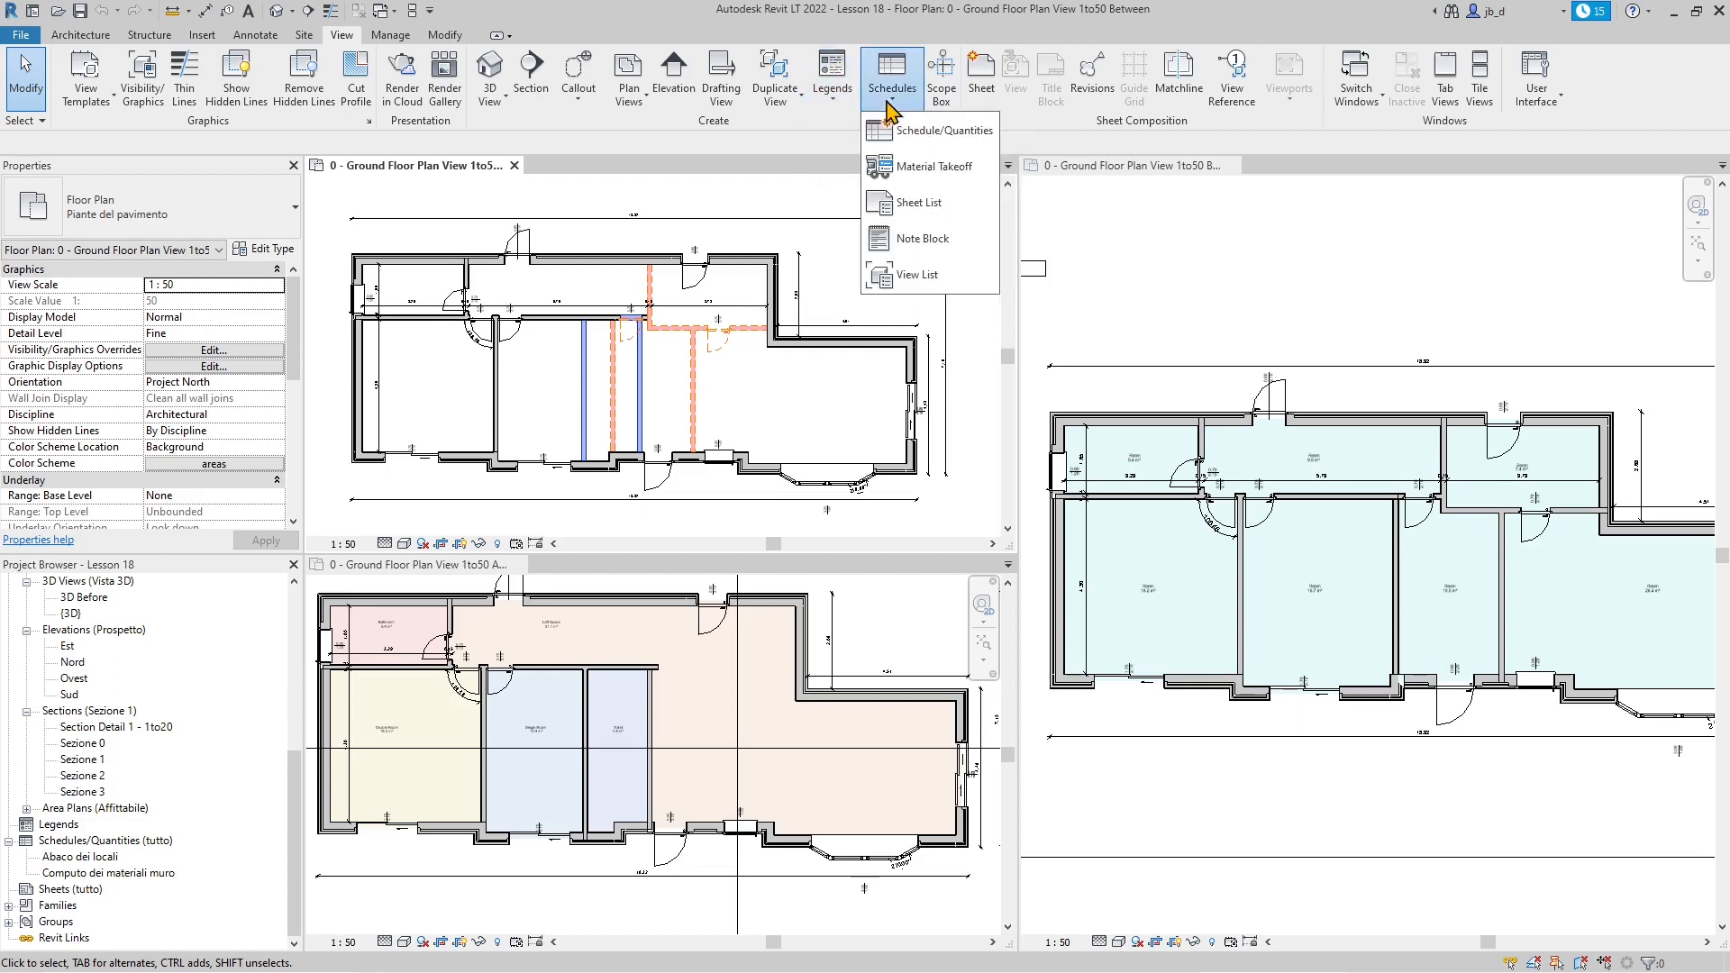
pyautogui.click(828, 94)
pyautogui.click(829, 95)
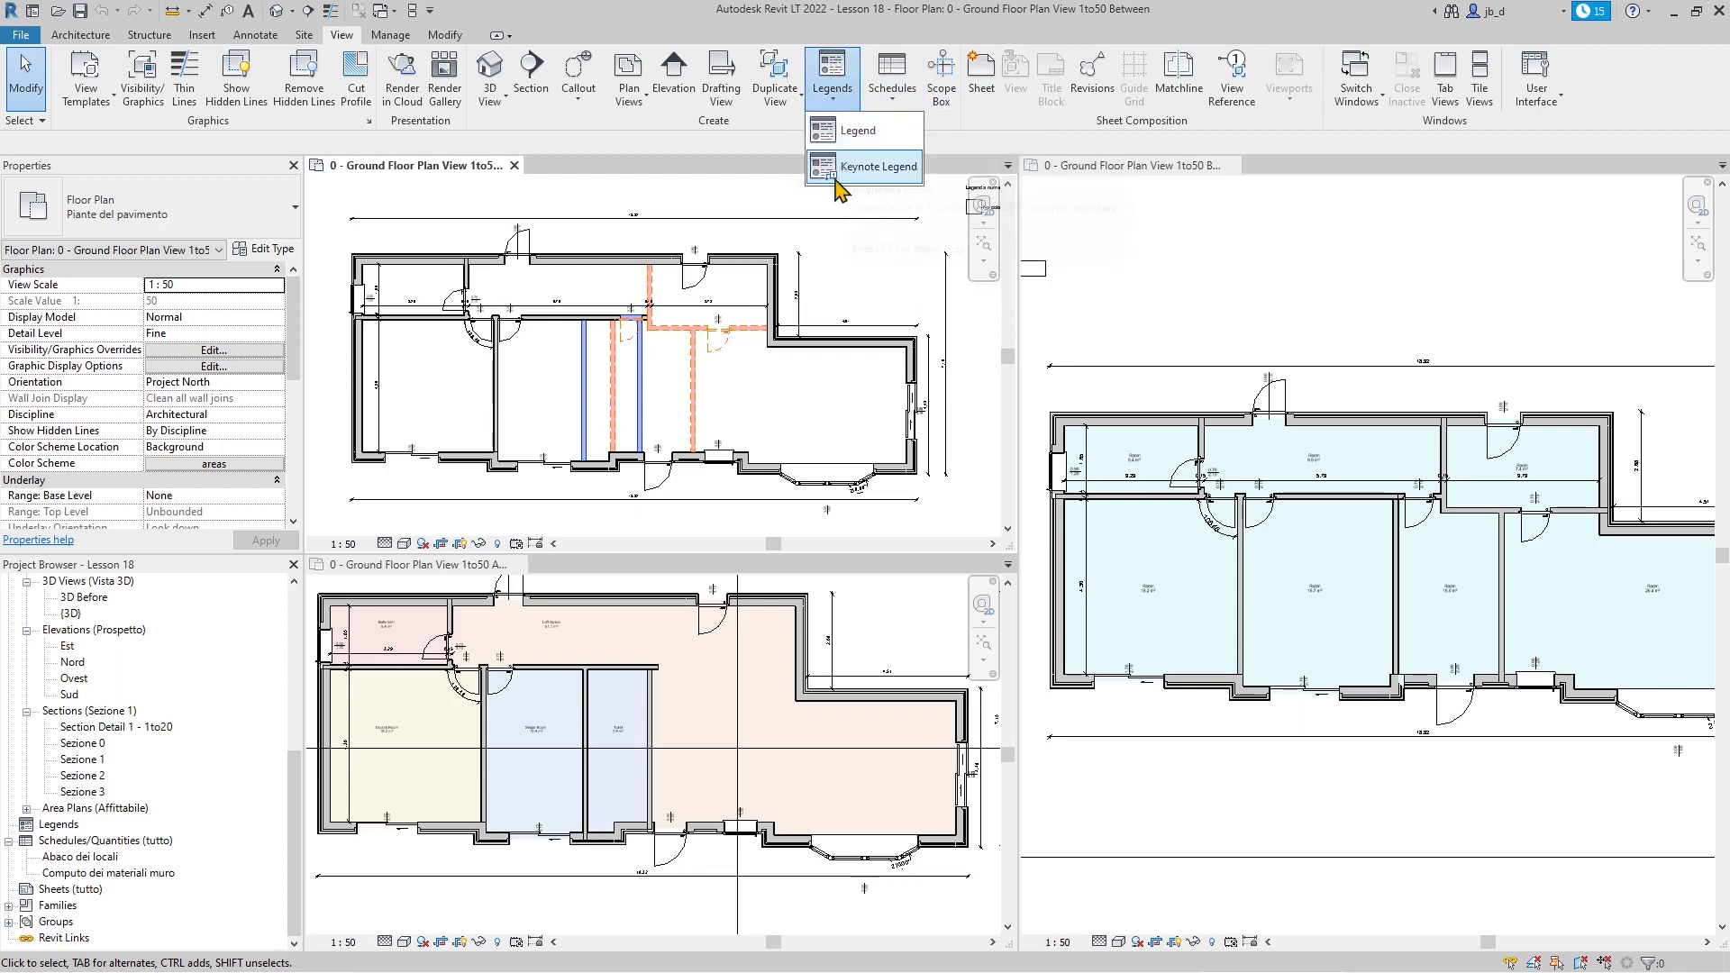
pyautogui.click(898, 102)
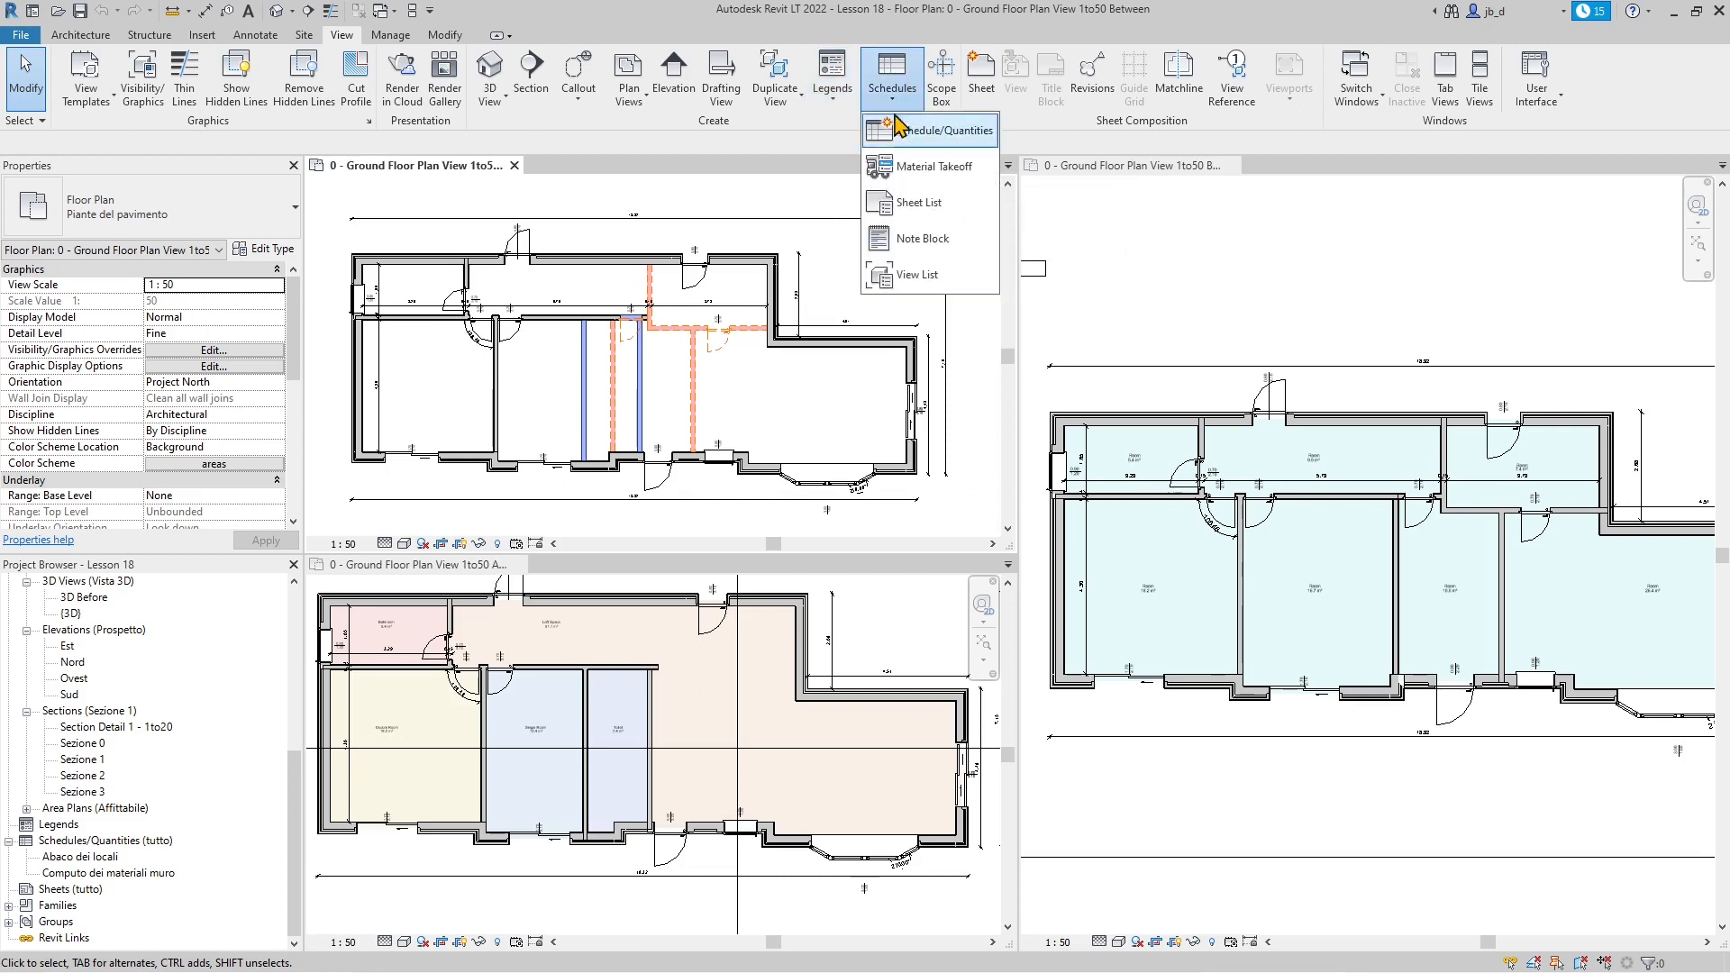
pyautogui.click(833, 91)
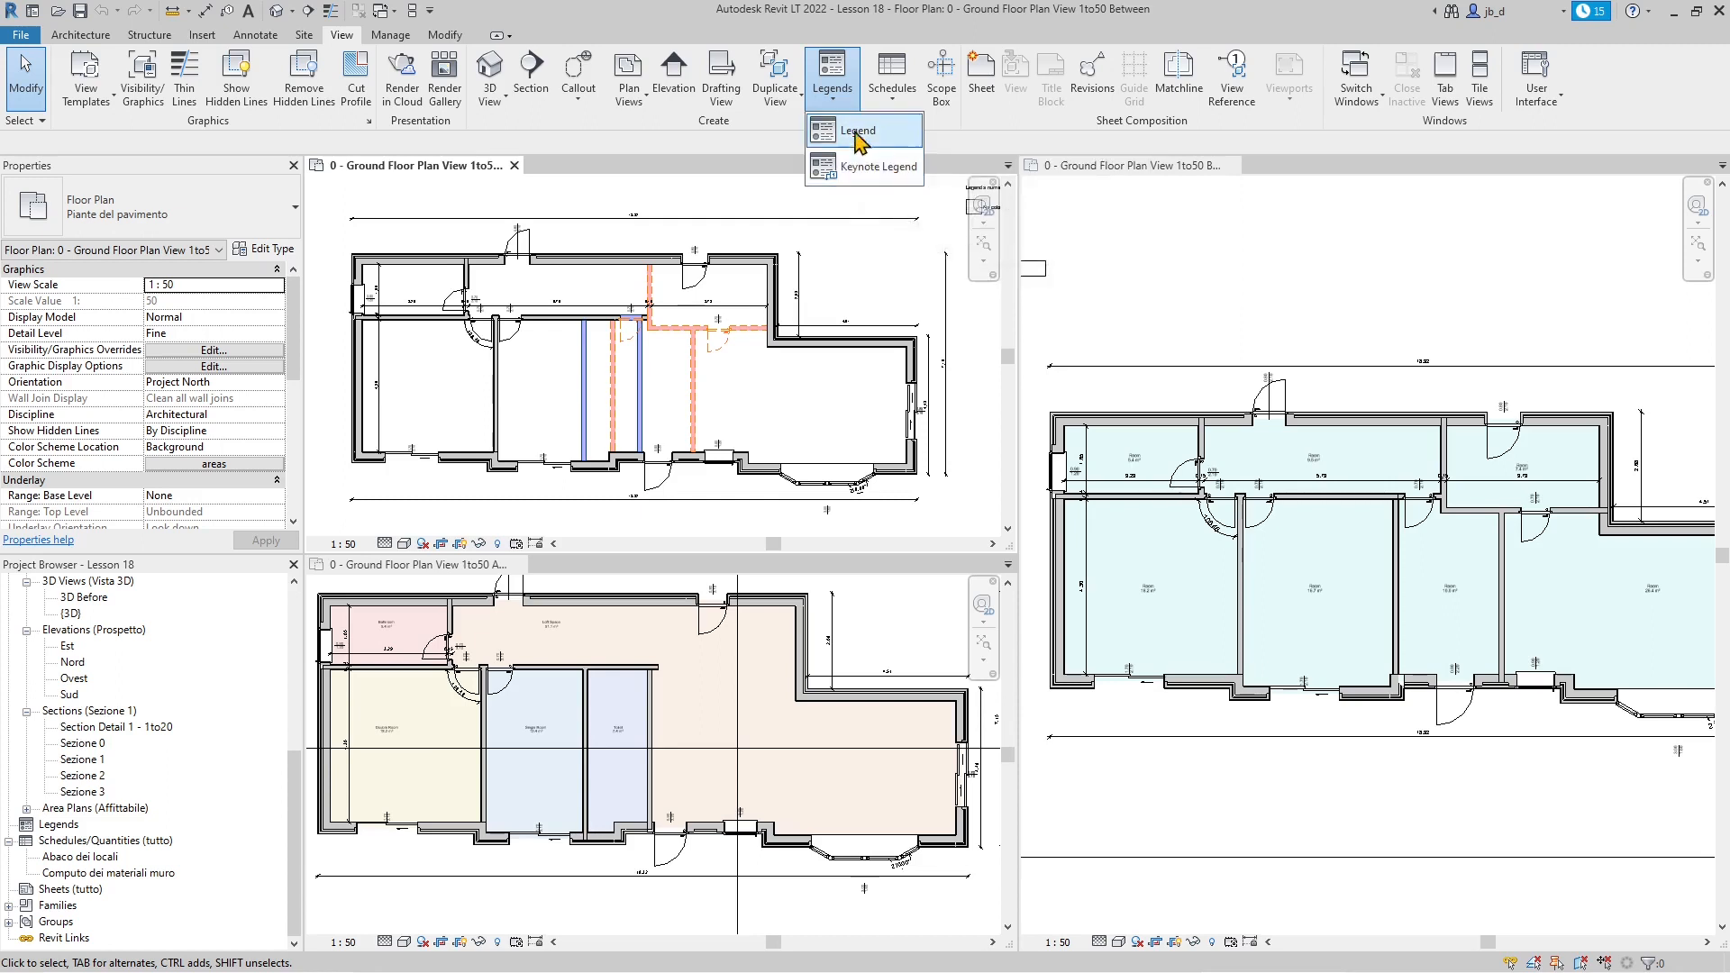
# - Check the fields available for a new sheet list and close its properties without creating it
pyautogui.click(891, 94)
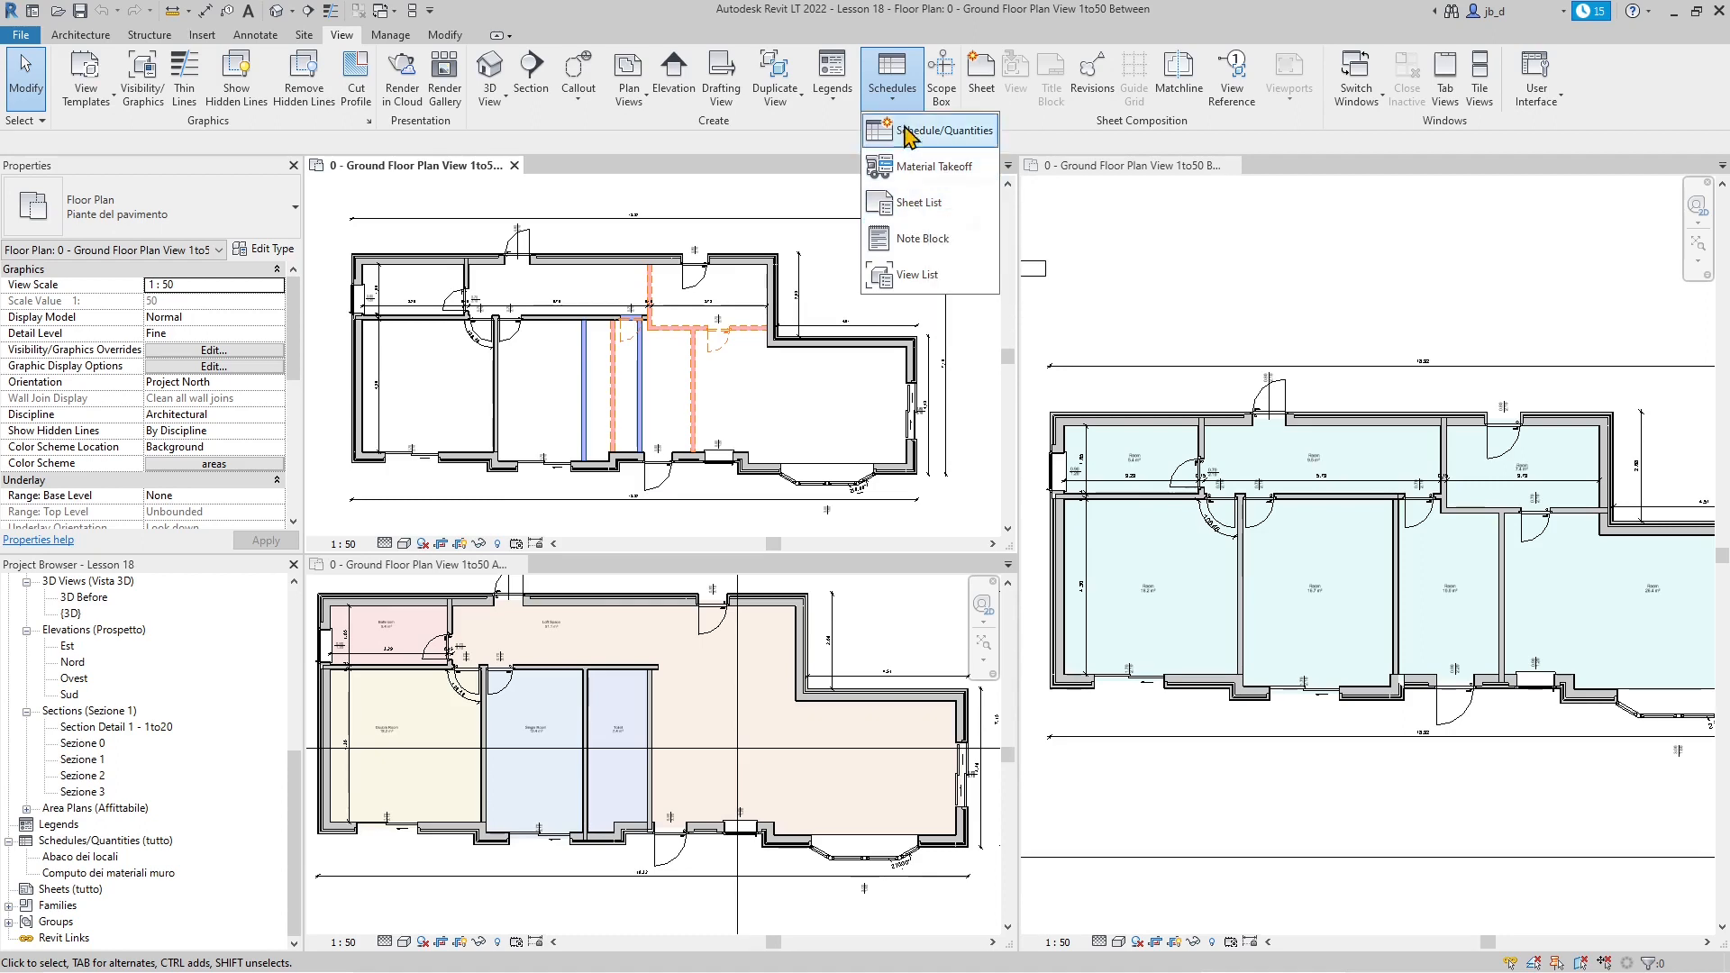
pyautogui.click(919, 204)
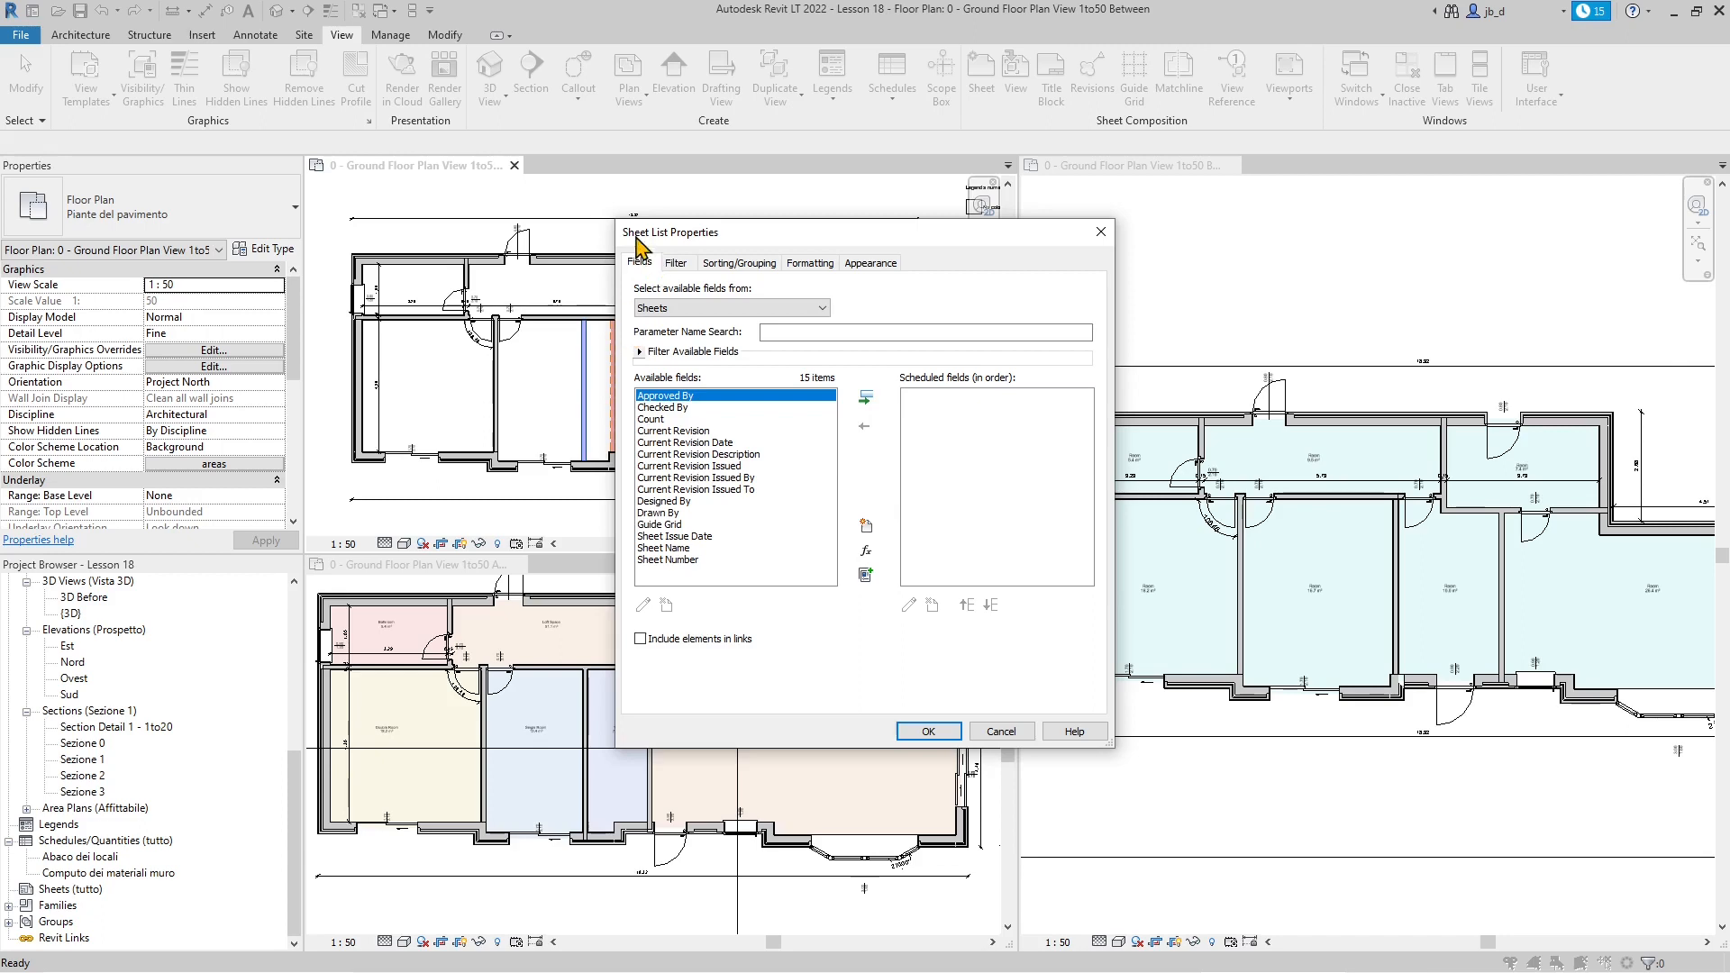
pyautogui.moveTo(741, 240); pyautogui.dragTo(795, 242)
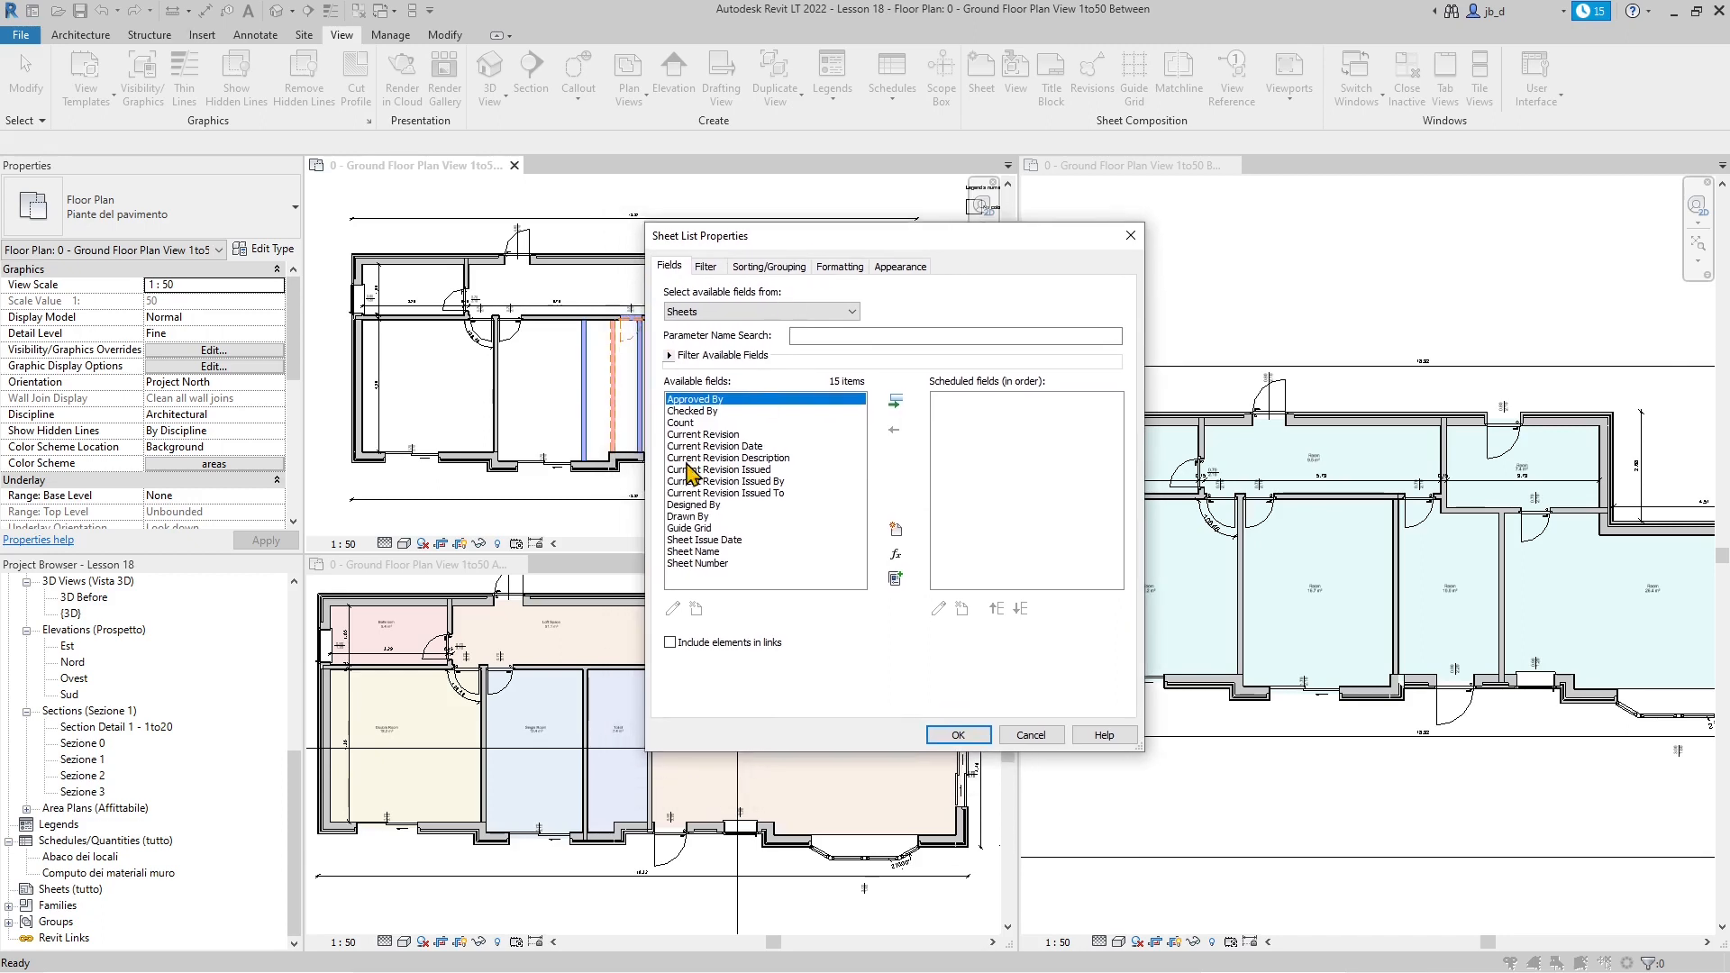
pyautogui.click(1128, 239)
# - Create a view list schedule with View Name as its only scheduled field and widen the column to fit the names
pyautogui.click(892, 91)
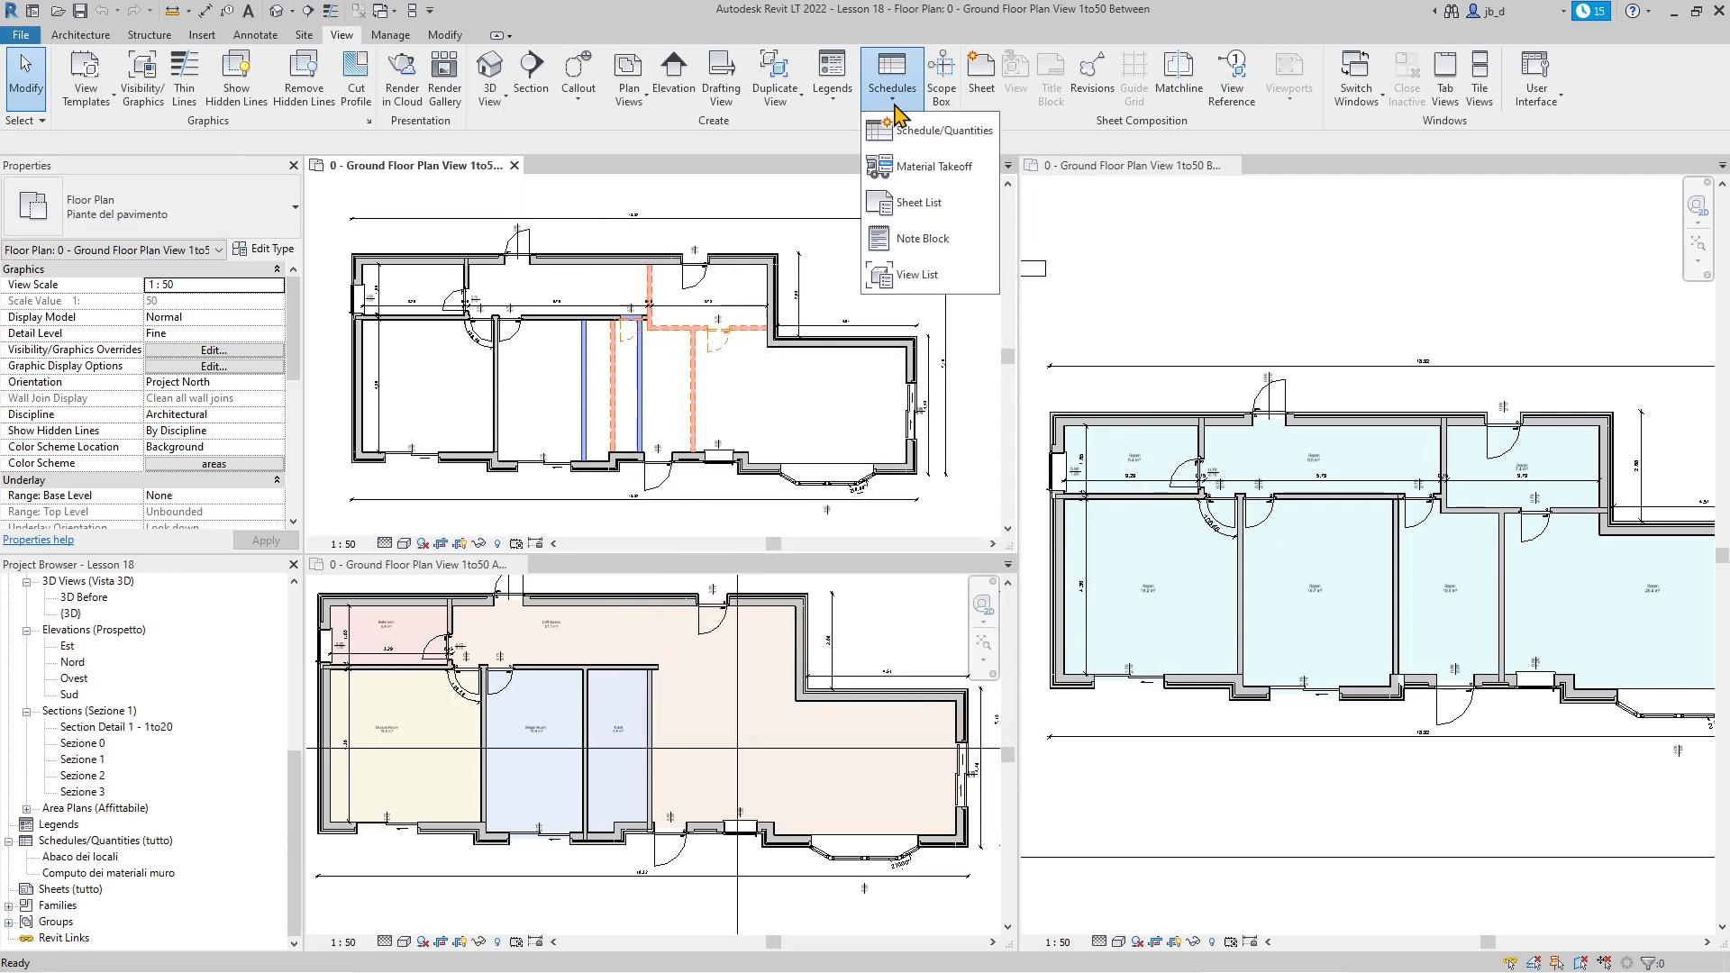
pyautogui.click(919, 272)
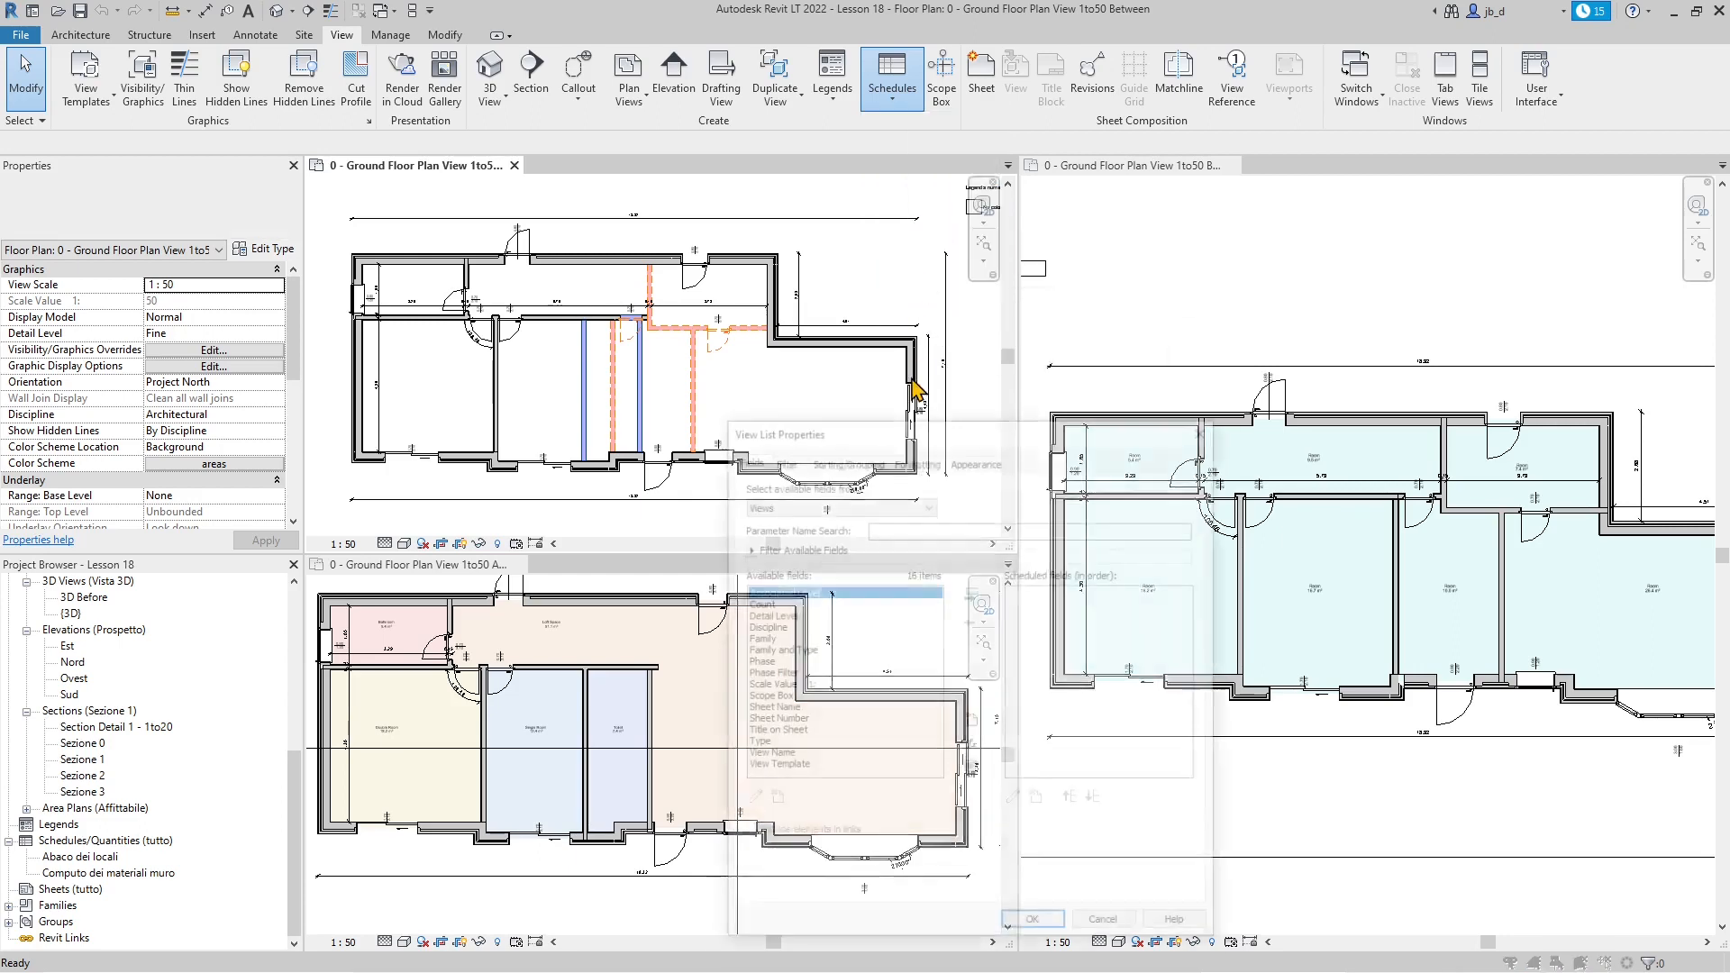
pyautogui.moveTo(939, 427); pyautogui.dragTo(908, 253)
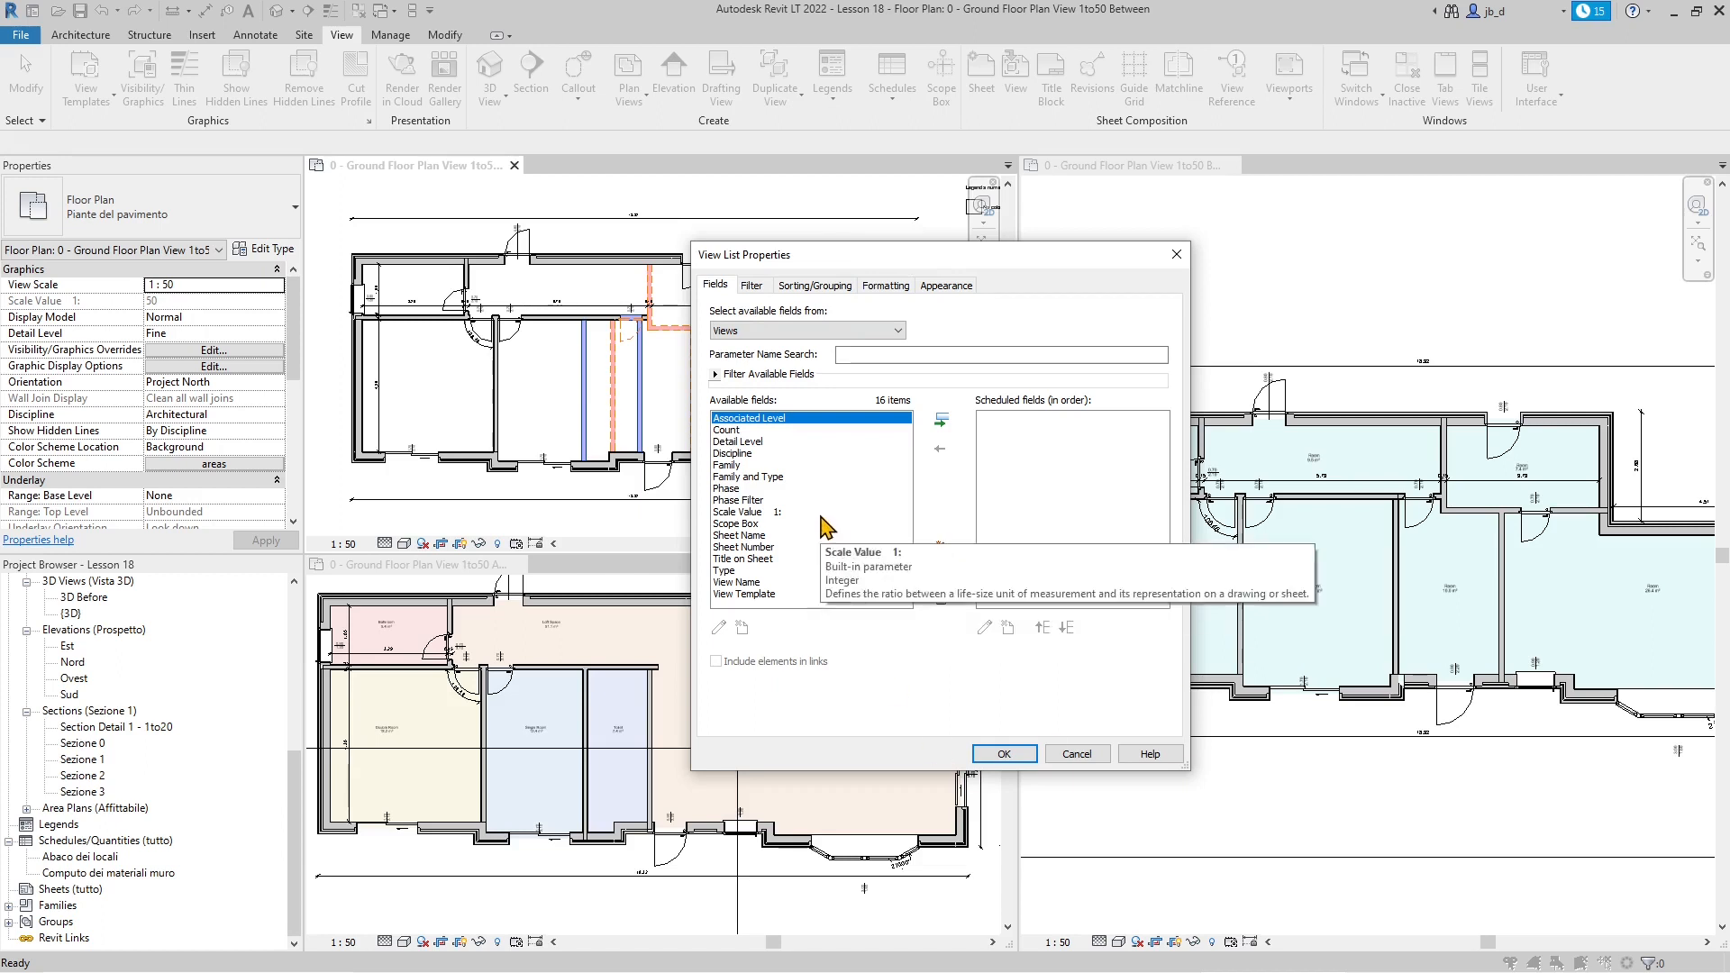
pyautogui.click(759, 584)
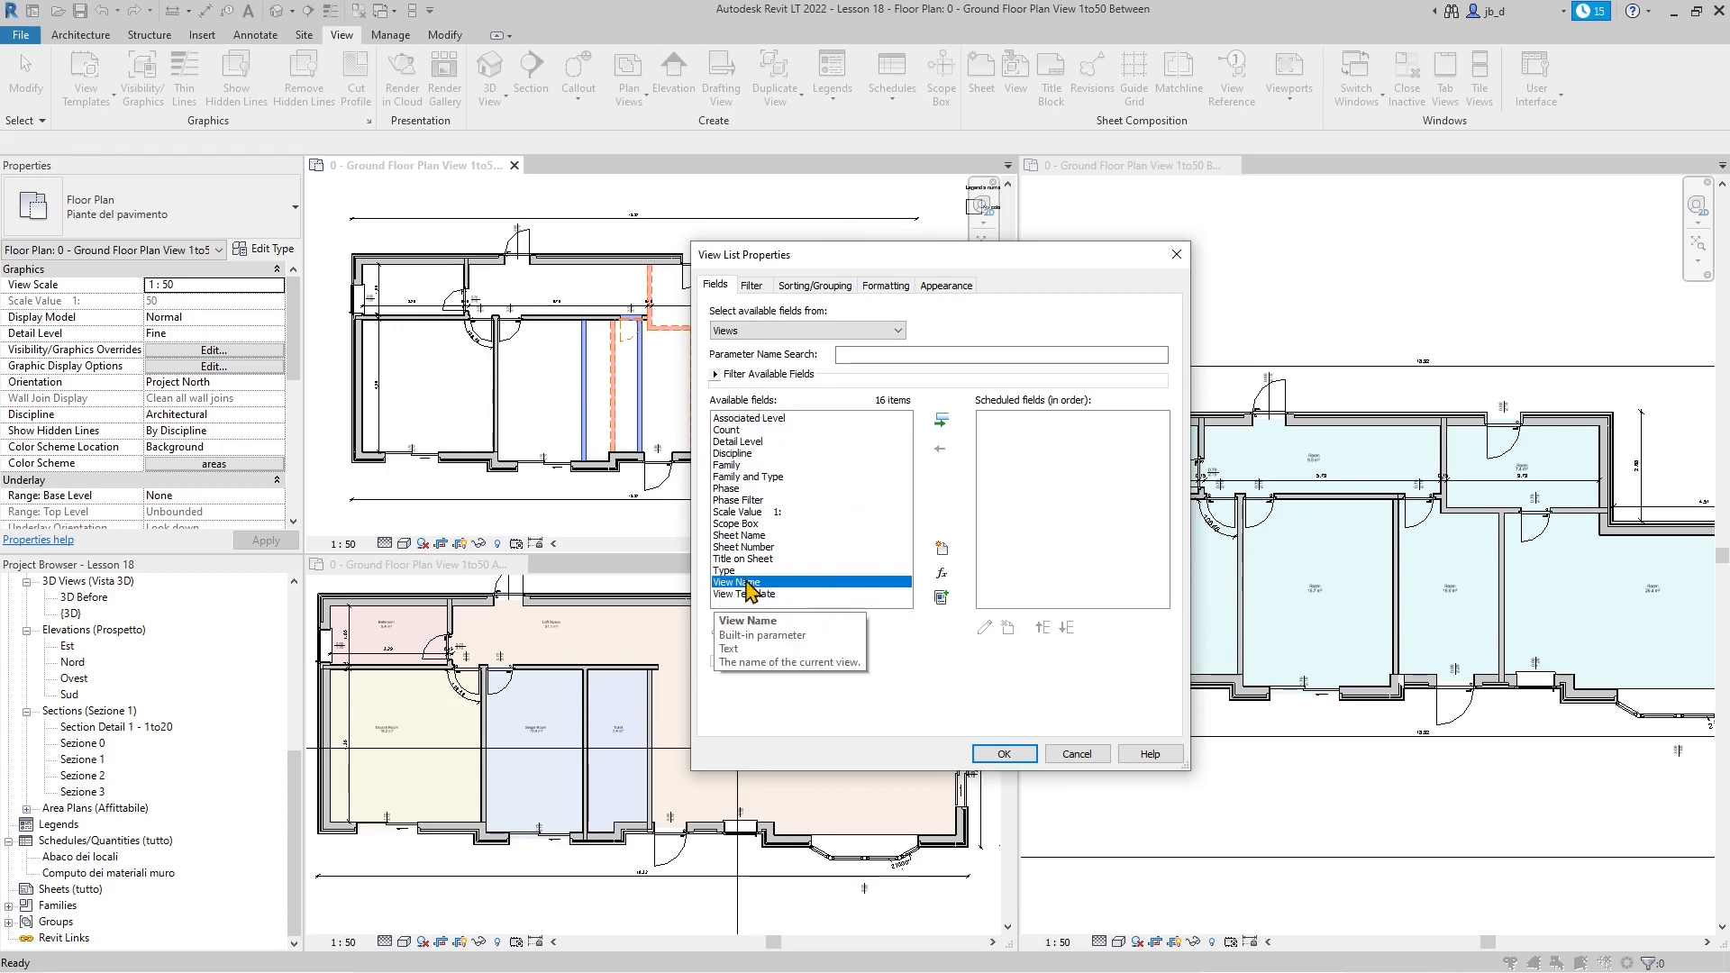
pyautogui.click(943, 421)
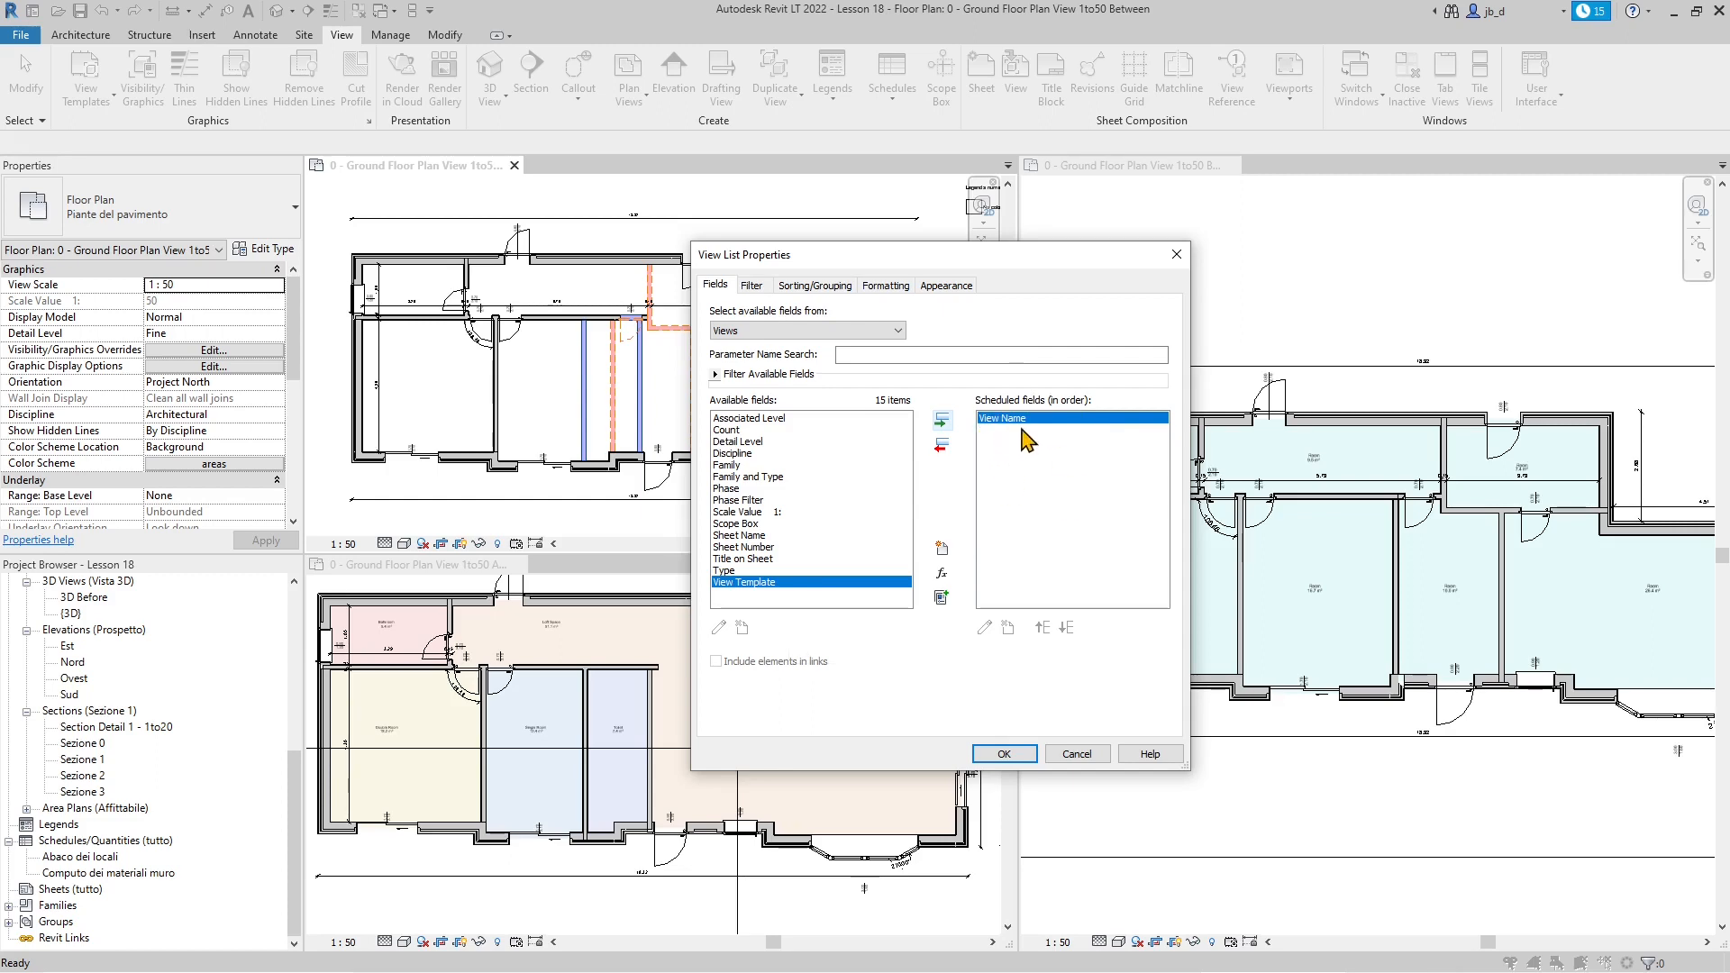
pyautogui.click(1002, 753)
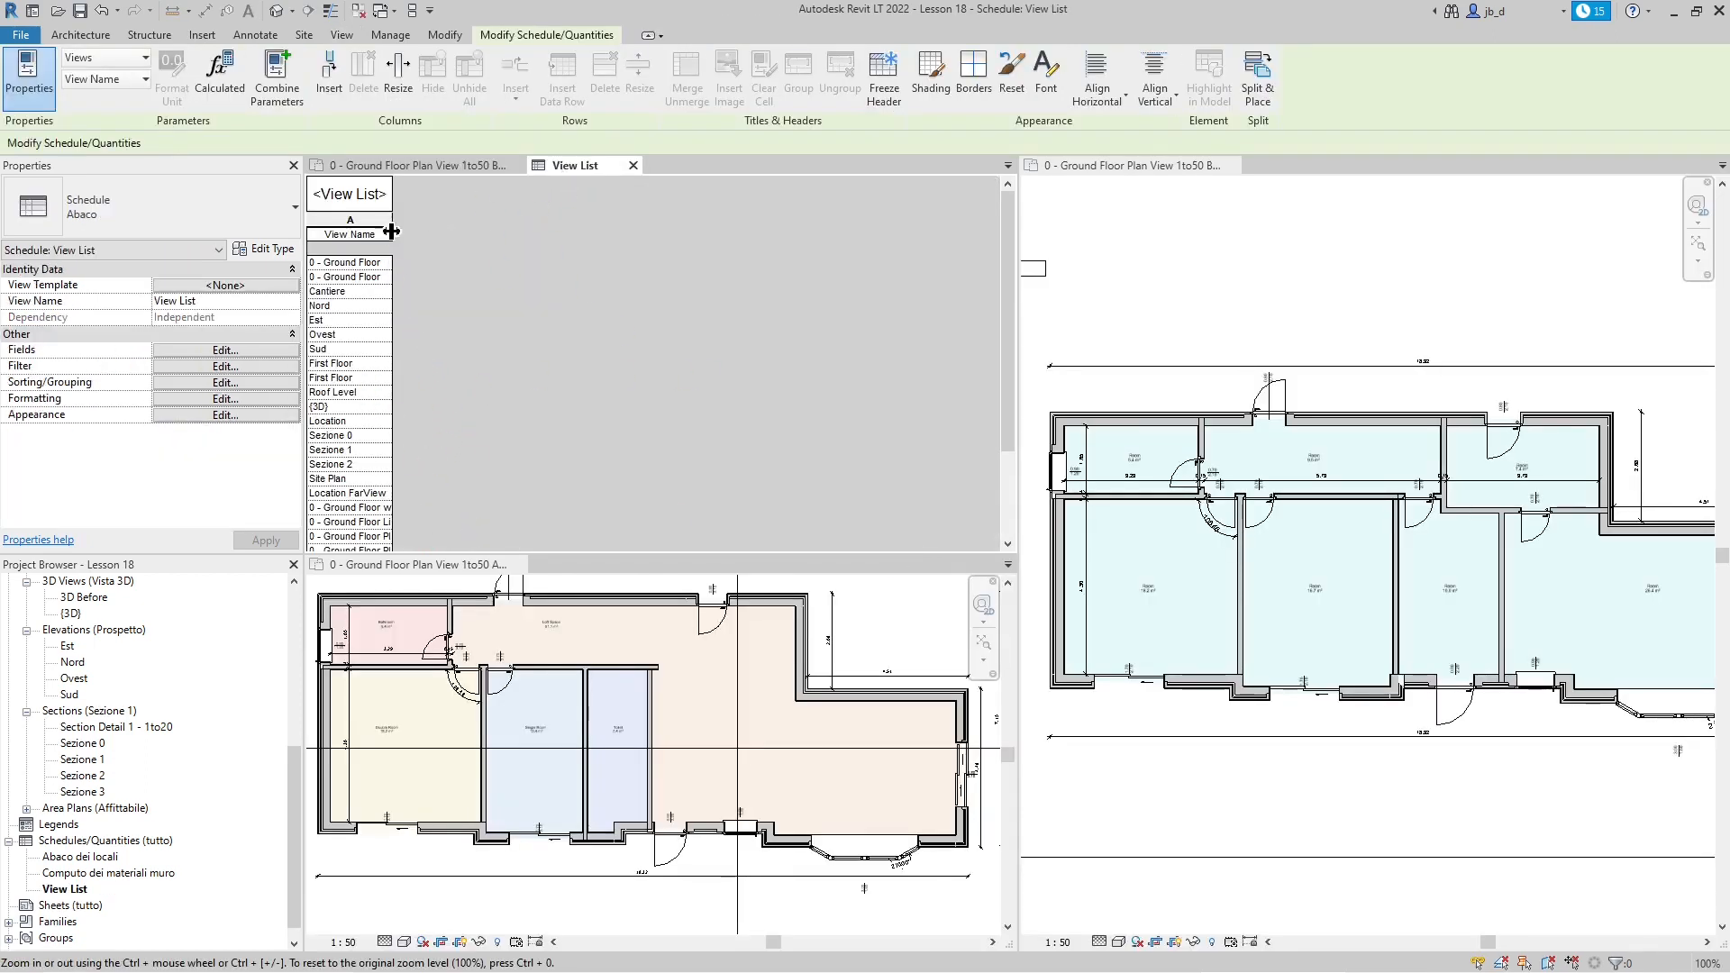
pyautogui.moveTo(392, 232); pyautogui.dragTo(569, 221)
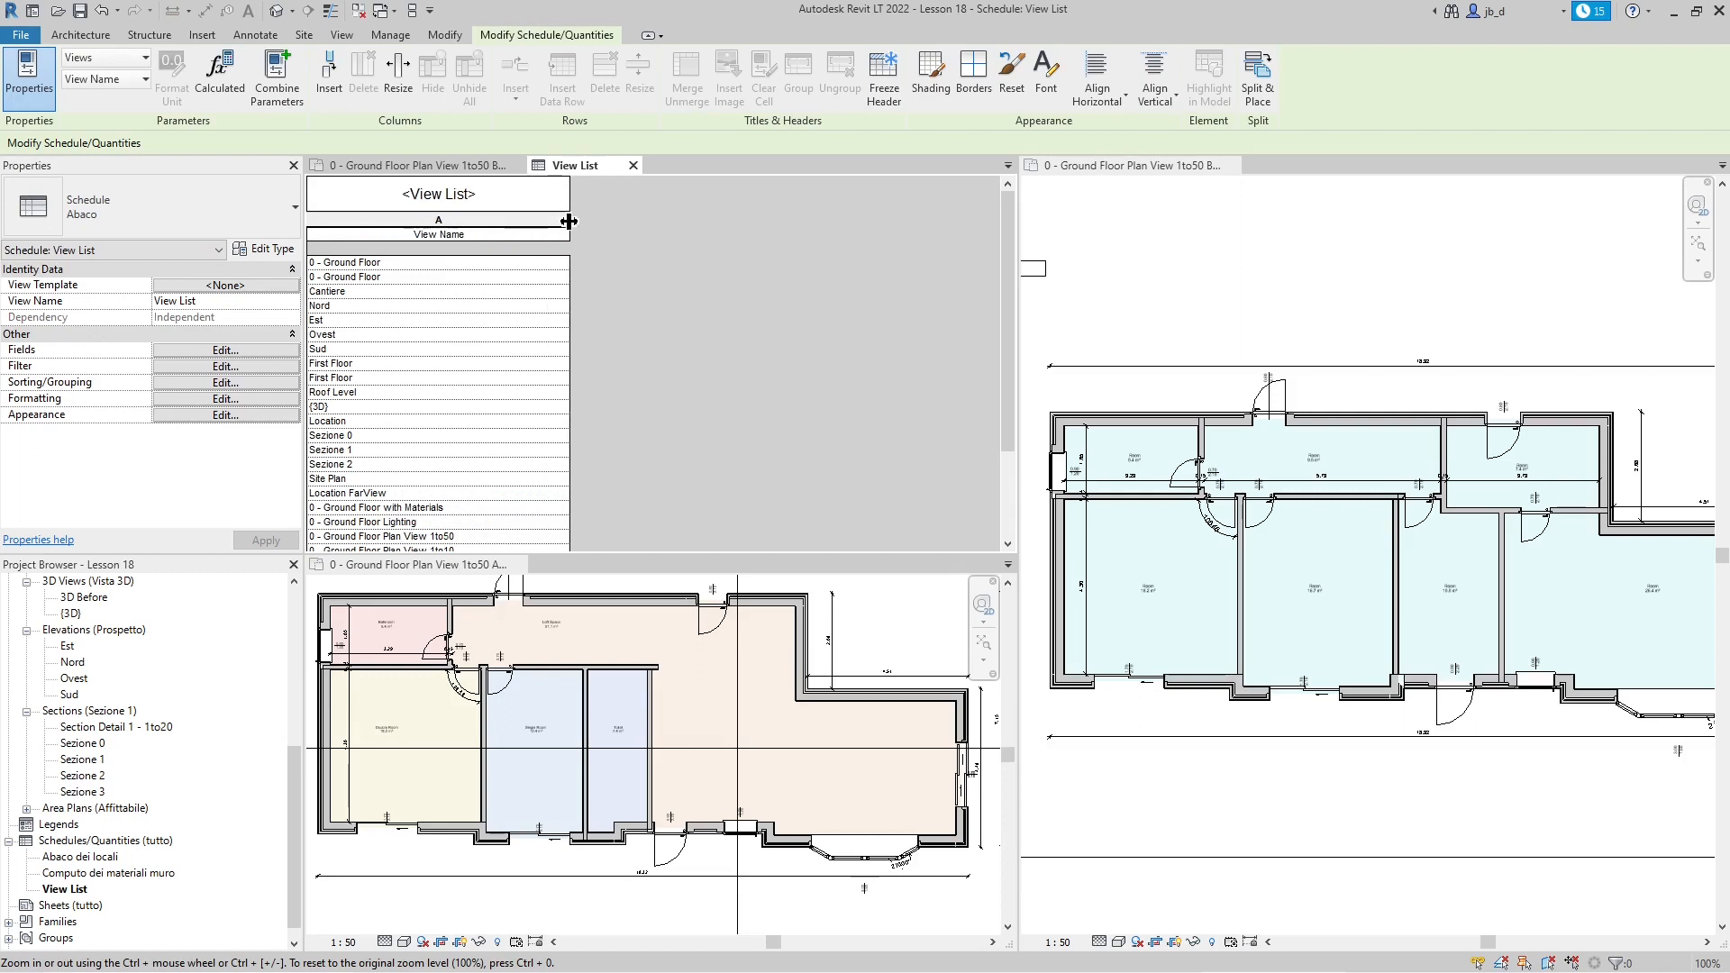
# - Change the schedule's title to "Proejct - List of Views"
pyautogui.doubleClick(440, 198)
pyautogui.moveTo(477, 200); pyautogui.dragTo(254, 221)
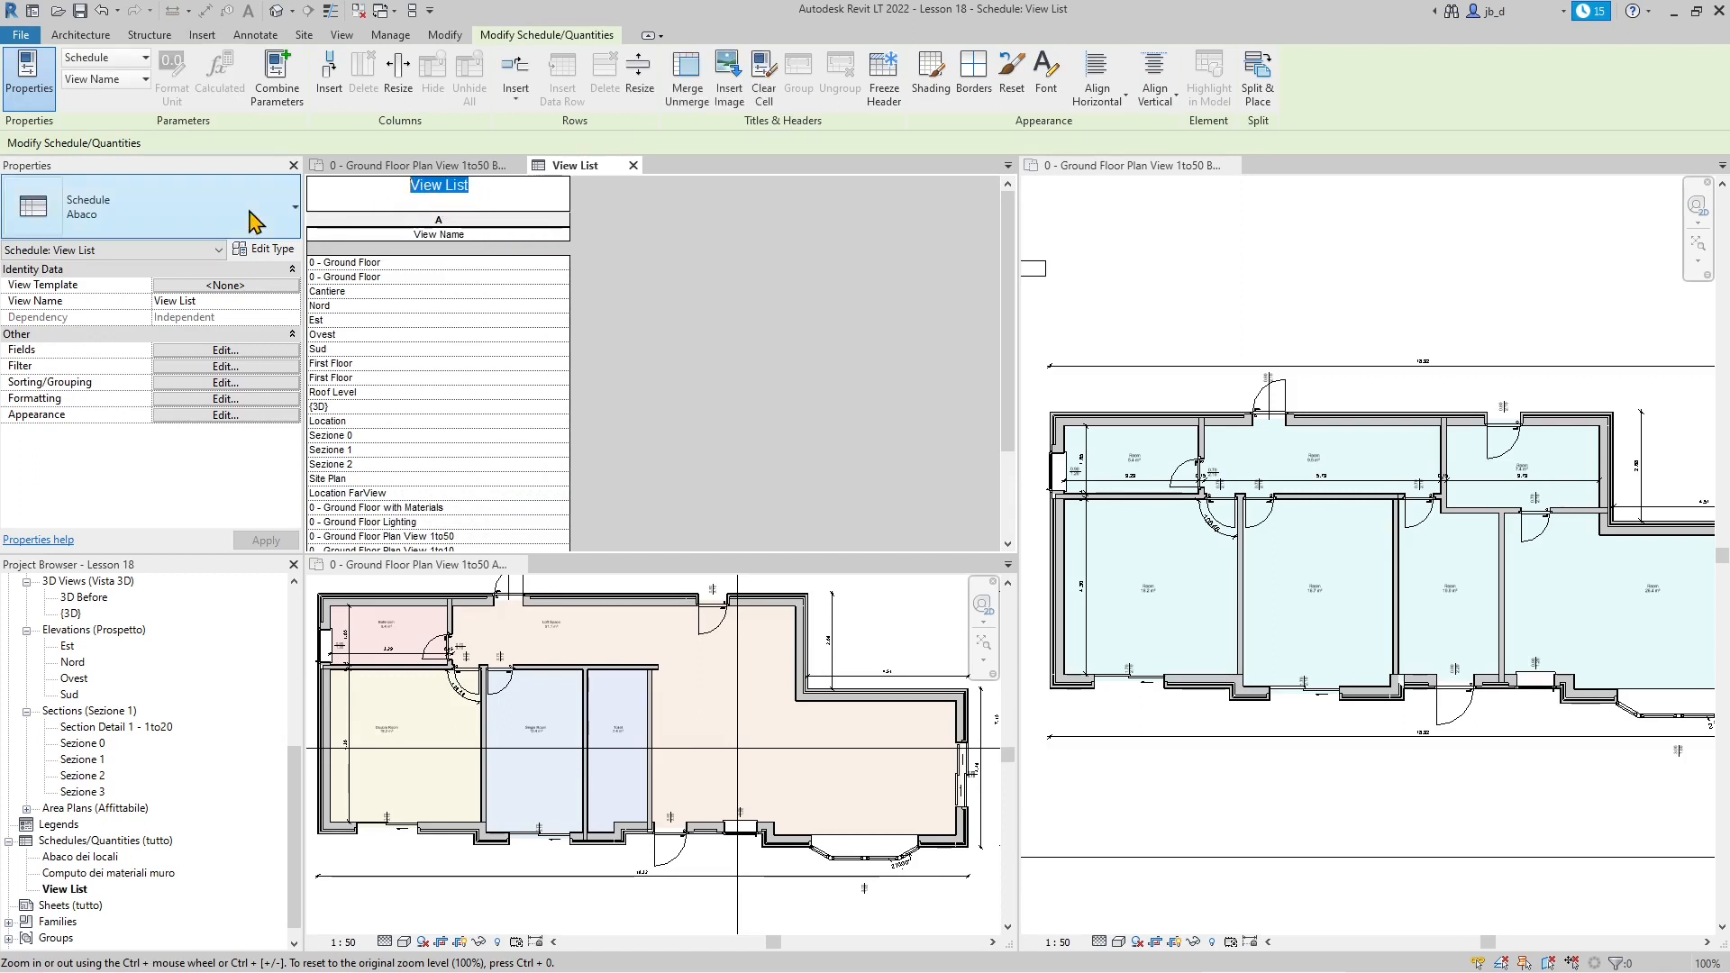
pyautogui.click(473, 200)
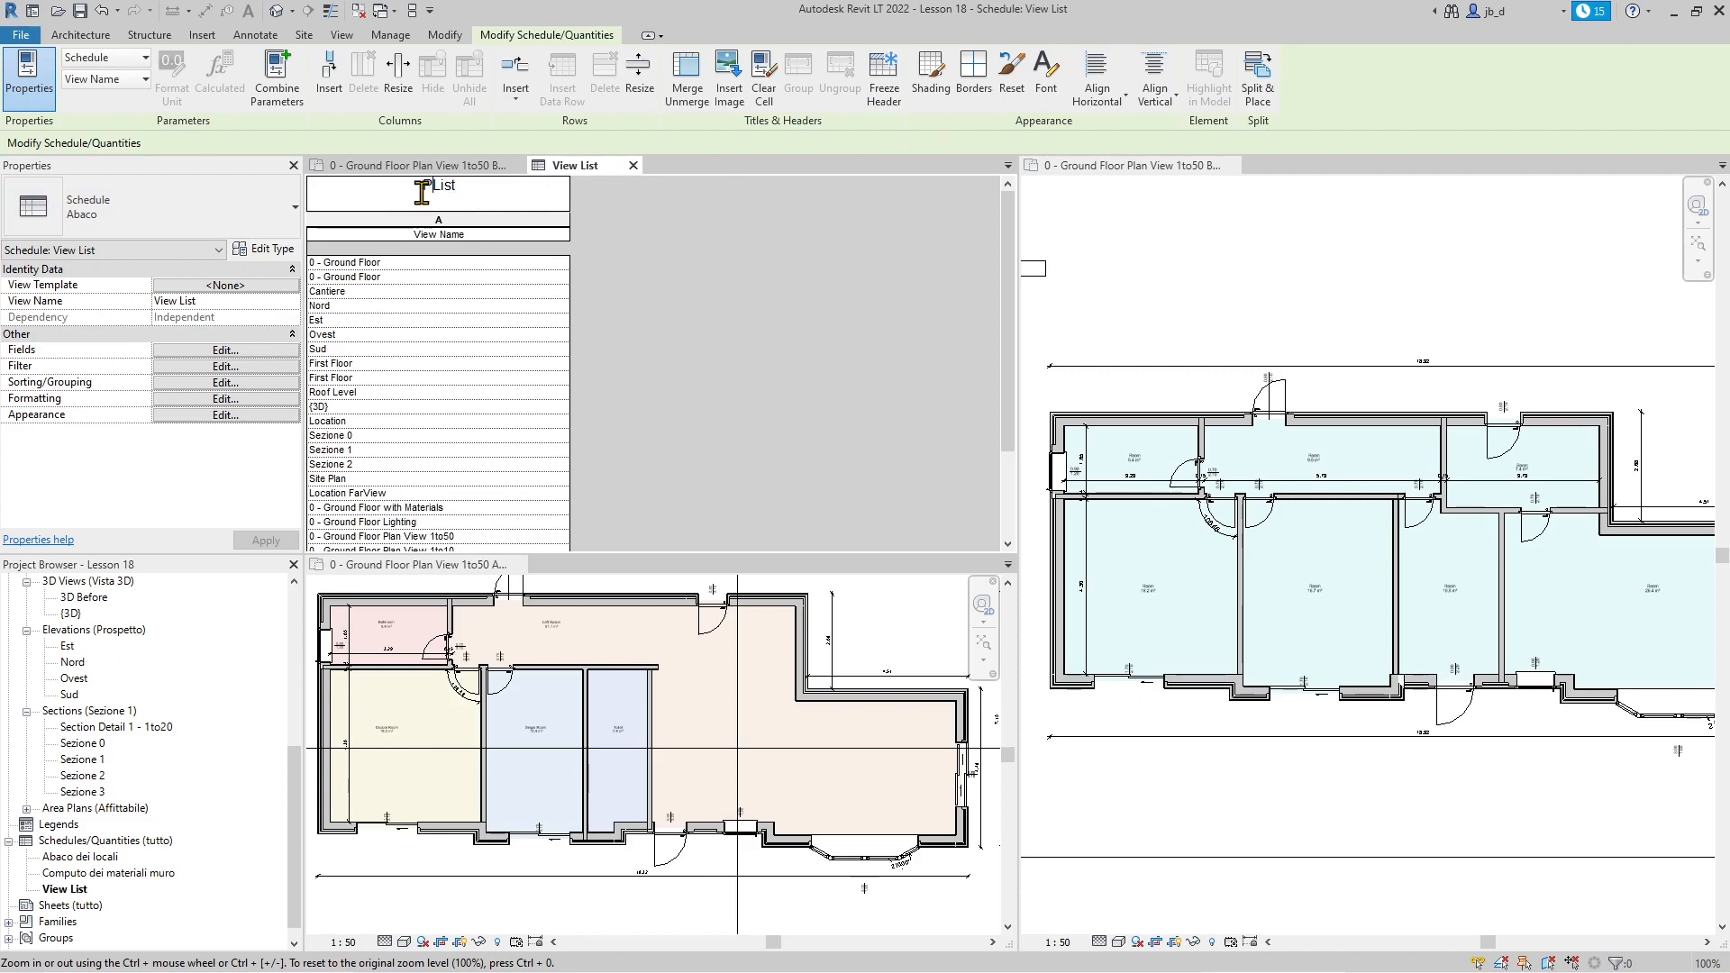
pyautogui.write('ect')
pyautogui.click(486, 199)
pyautogui.write('of Views')
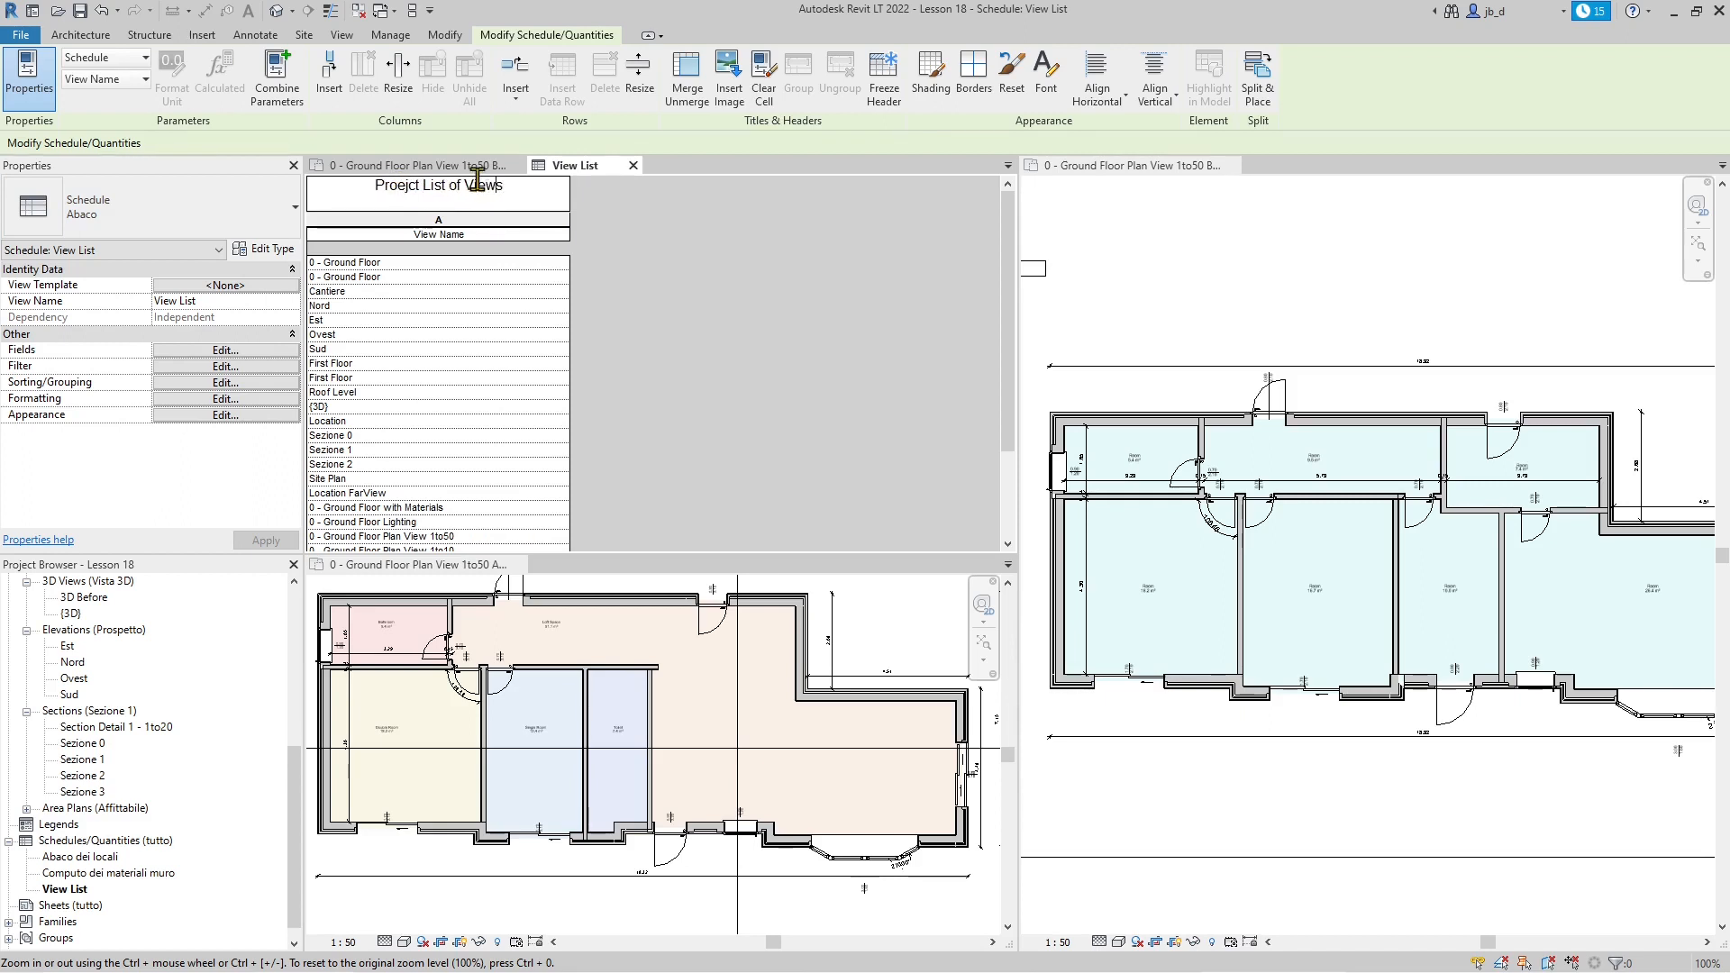
pyautogui.write('-')
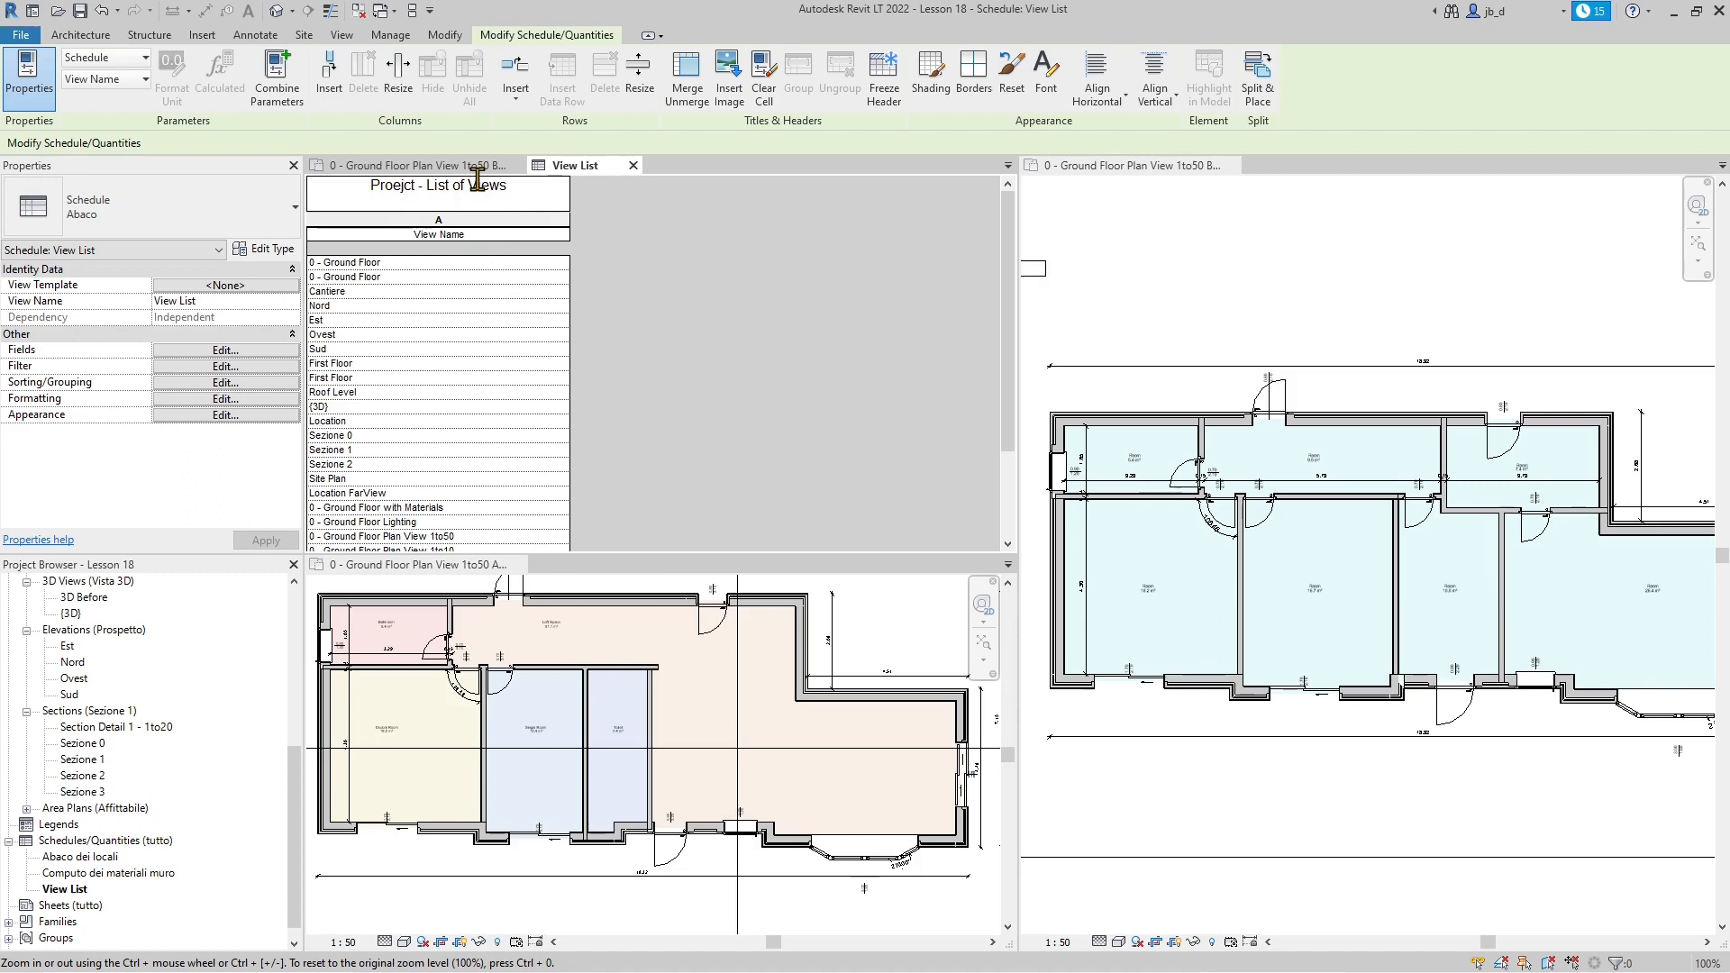
pyautogui.click(513, 321)
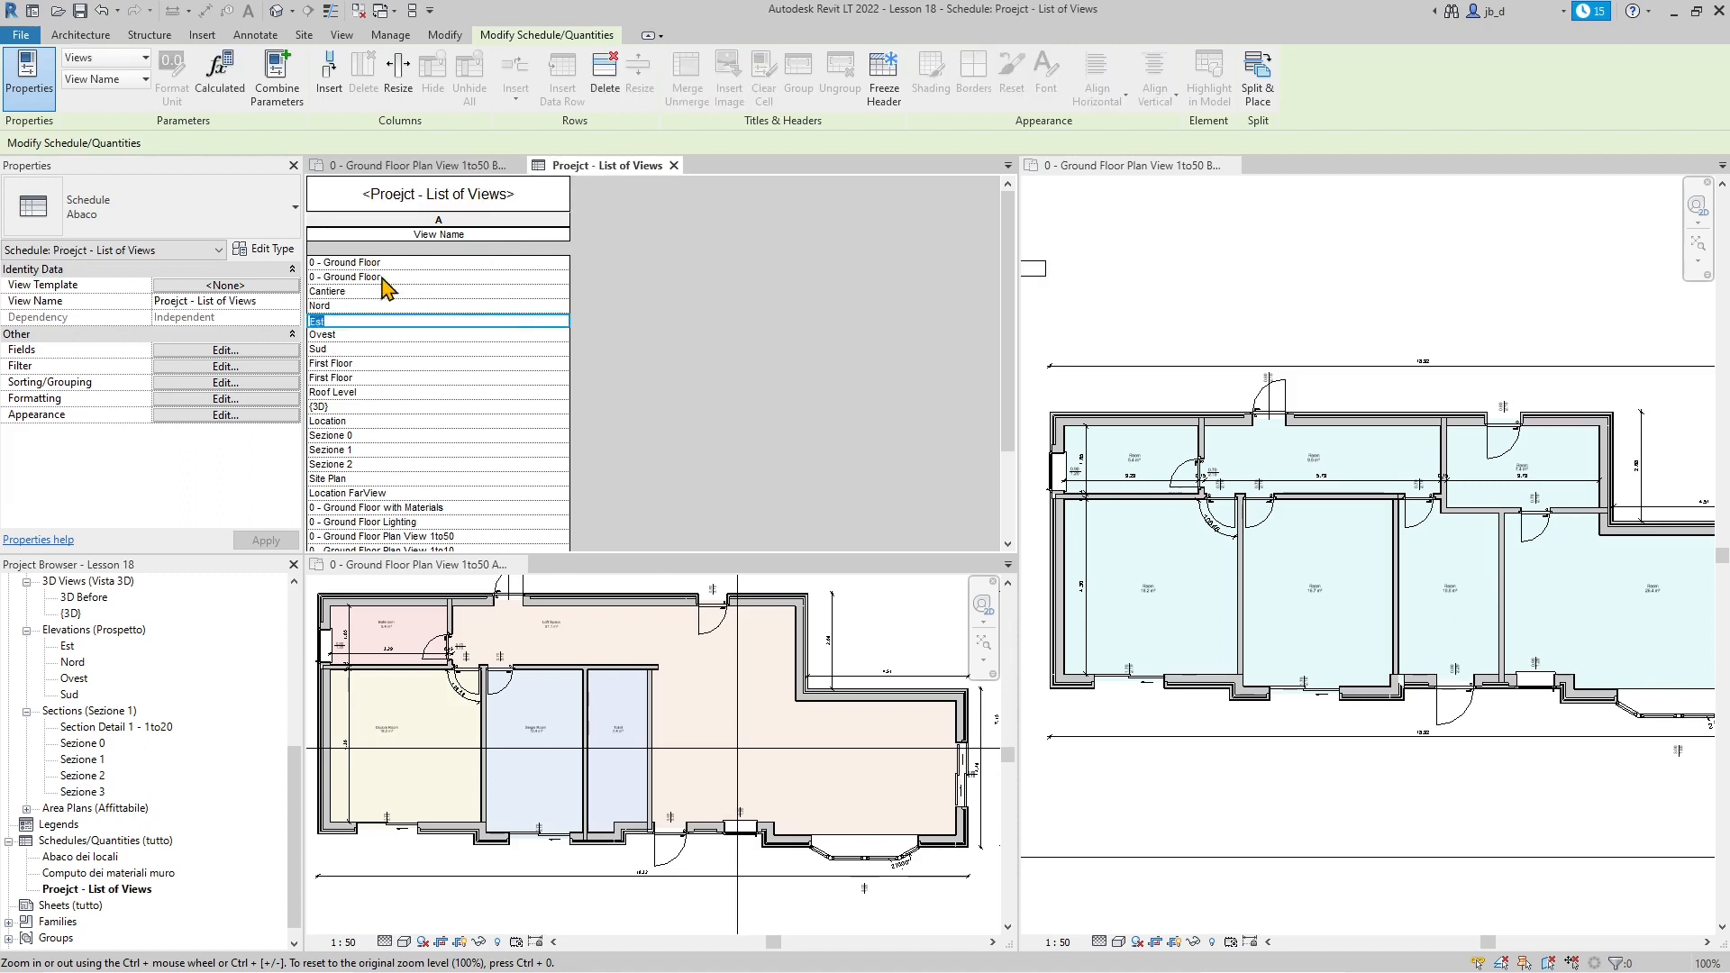
# - Look through the view names listed in the schedule, from the ground floor plans to the sections and callout
pyautogui.scroll(-5, 397, 297)
pyautogui.scroll(5, 365, 469)
pyautogui.scroll(-2, 369, 302)
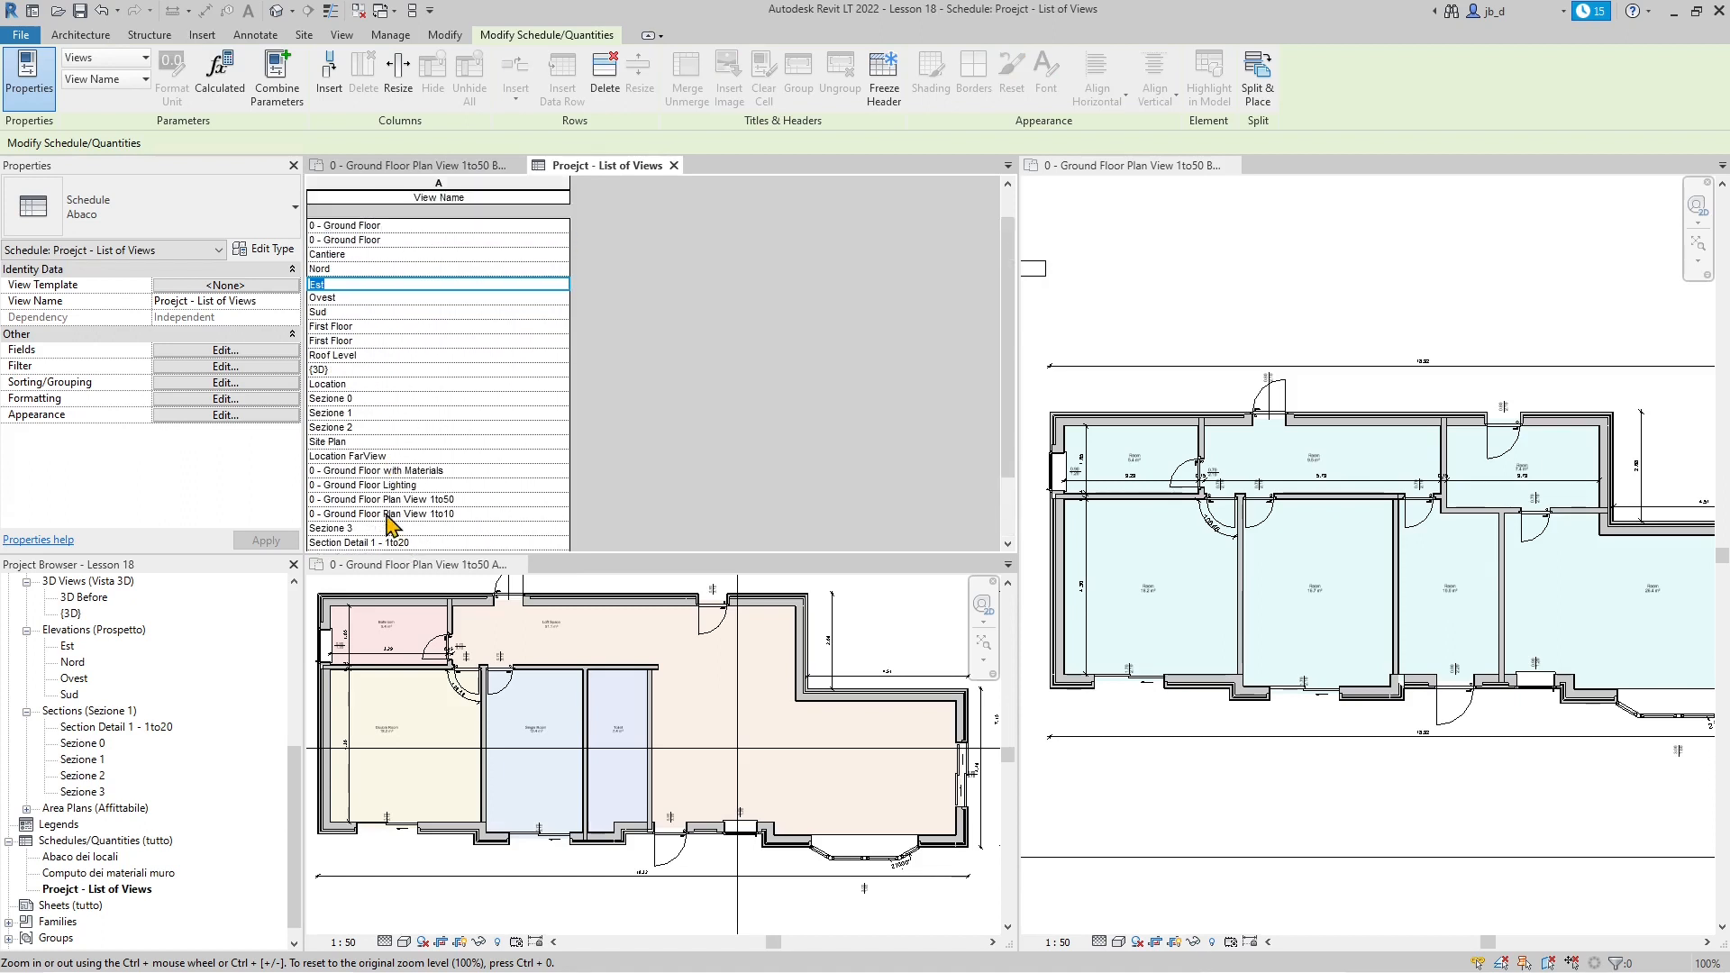
pyautogui.scroll(2, 388, 522)
pyautogui.scroll(-4, 388, 424)
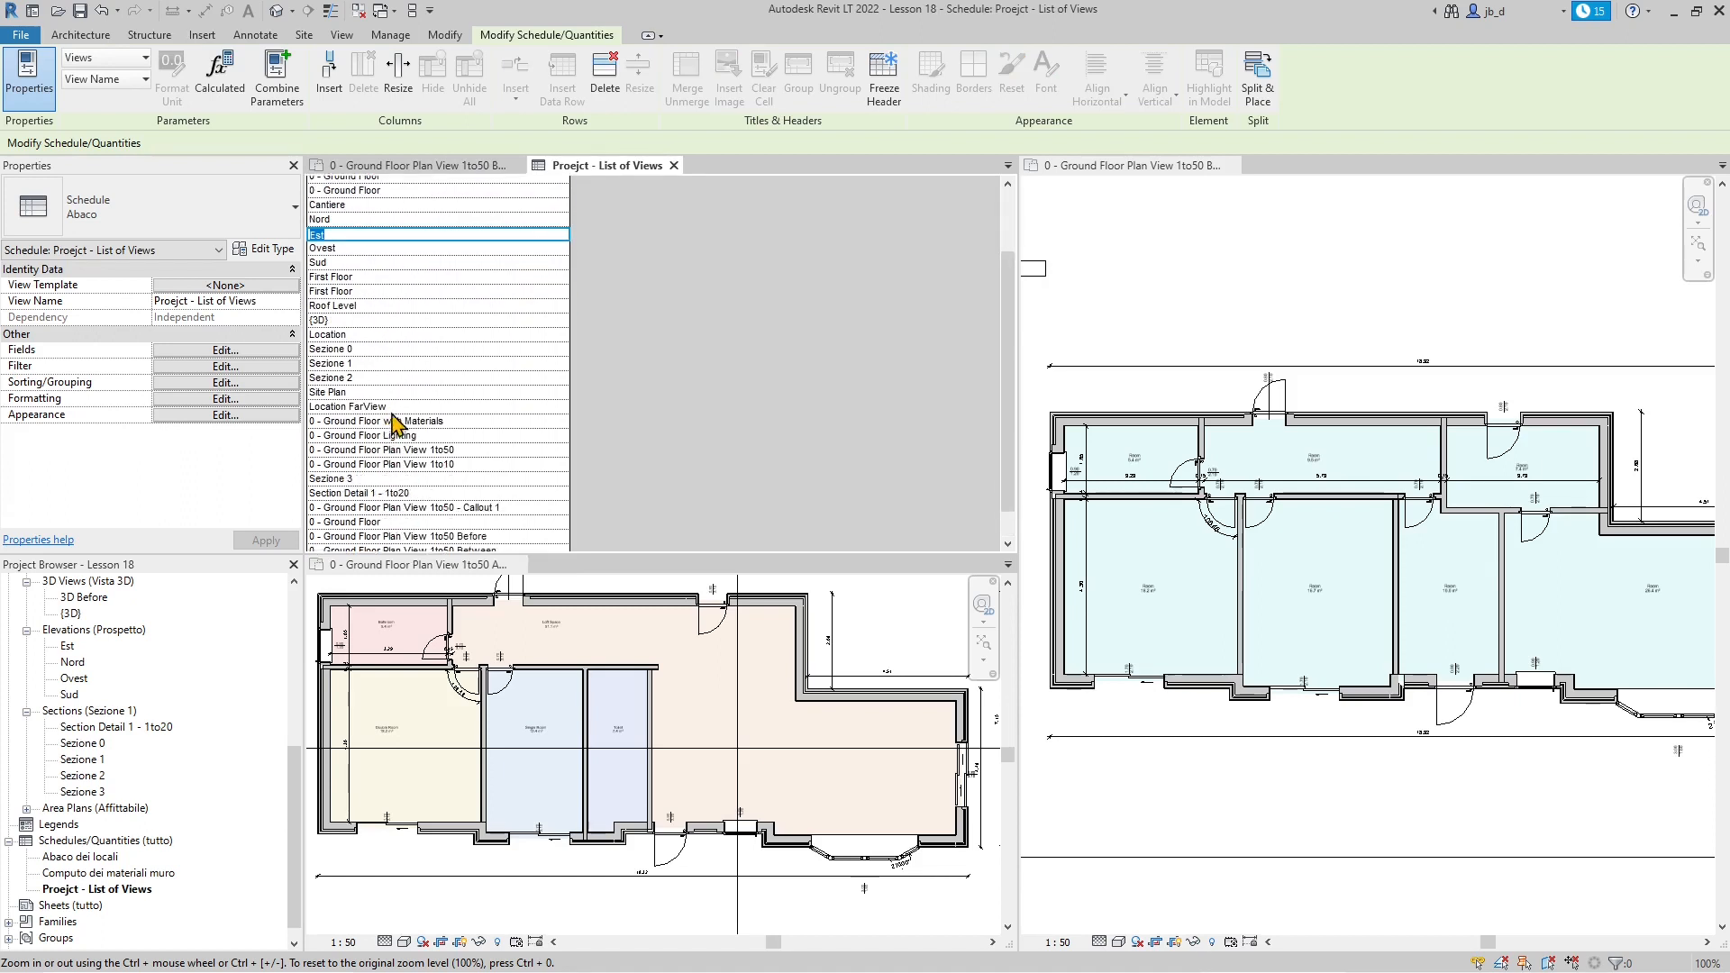
pyautogui.click(395, 422)
pyautogui.click(338, 451)
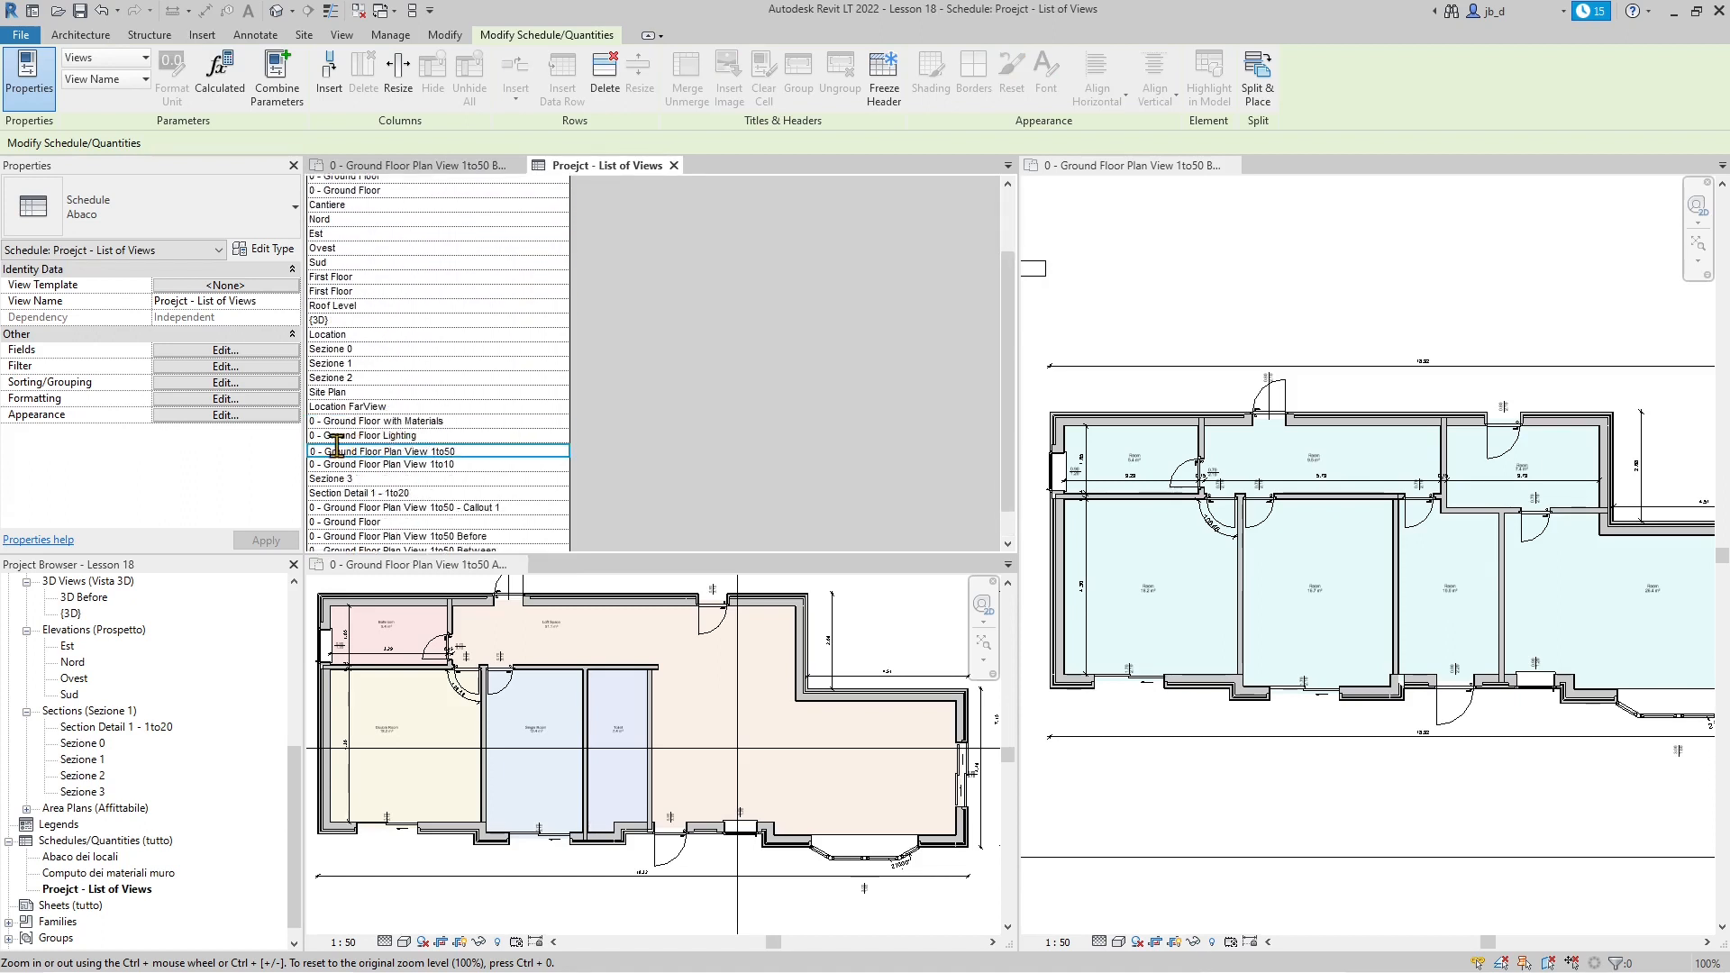
pyautogui.doubleClick(338, 448)
pyautogui.click(497, 450)
pyautogui.click(560, 479)
pyautogui.click(526, 522)
pyautogui.click(488, 492)
pyautogui.click(464, 391)
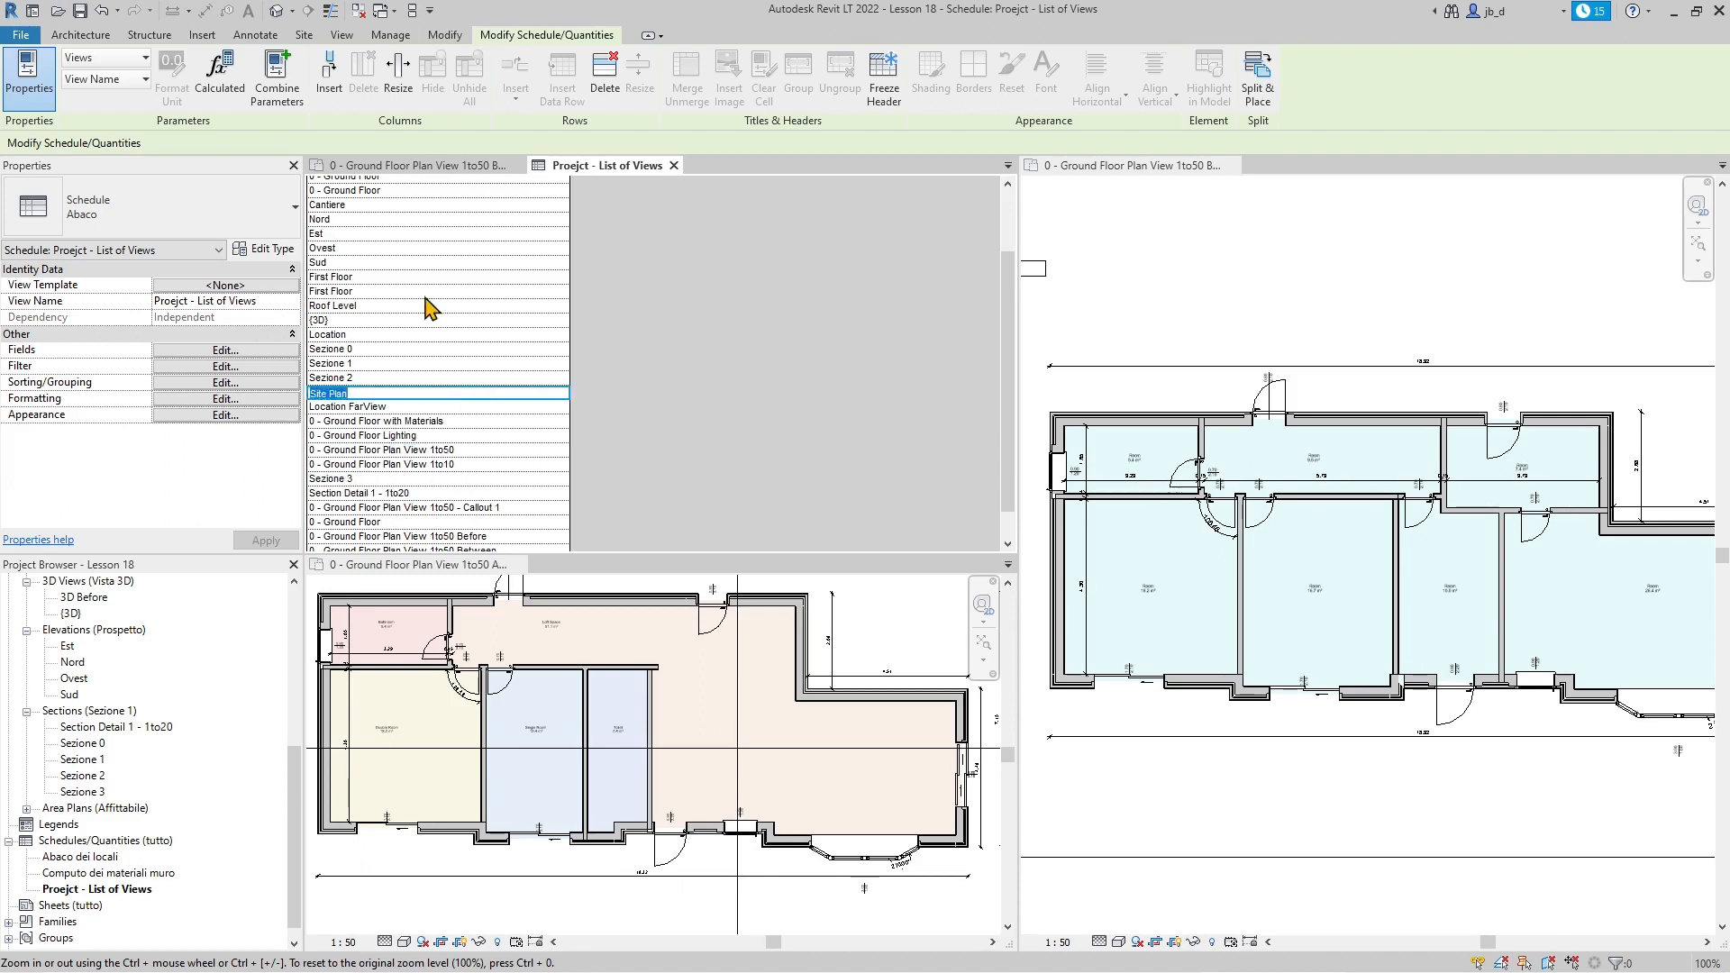
pyautogui.click(402, 235)
pyautogui.scroll(2, 367, 306)
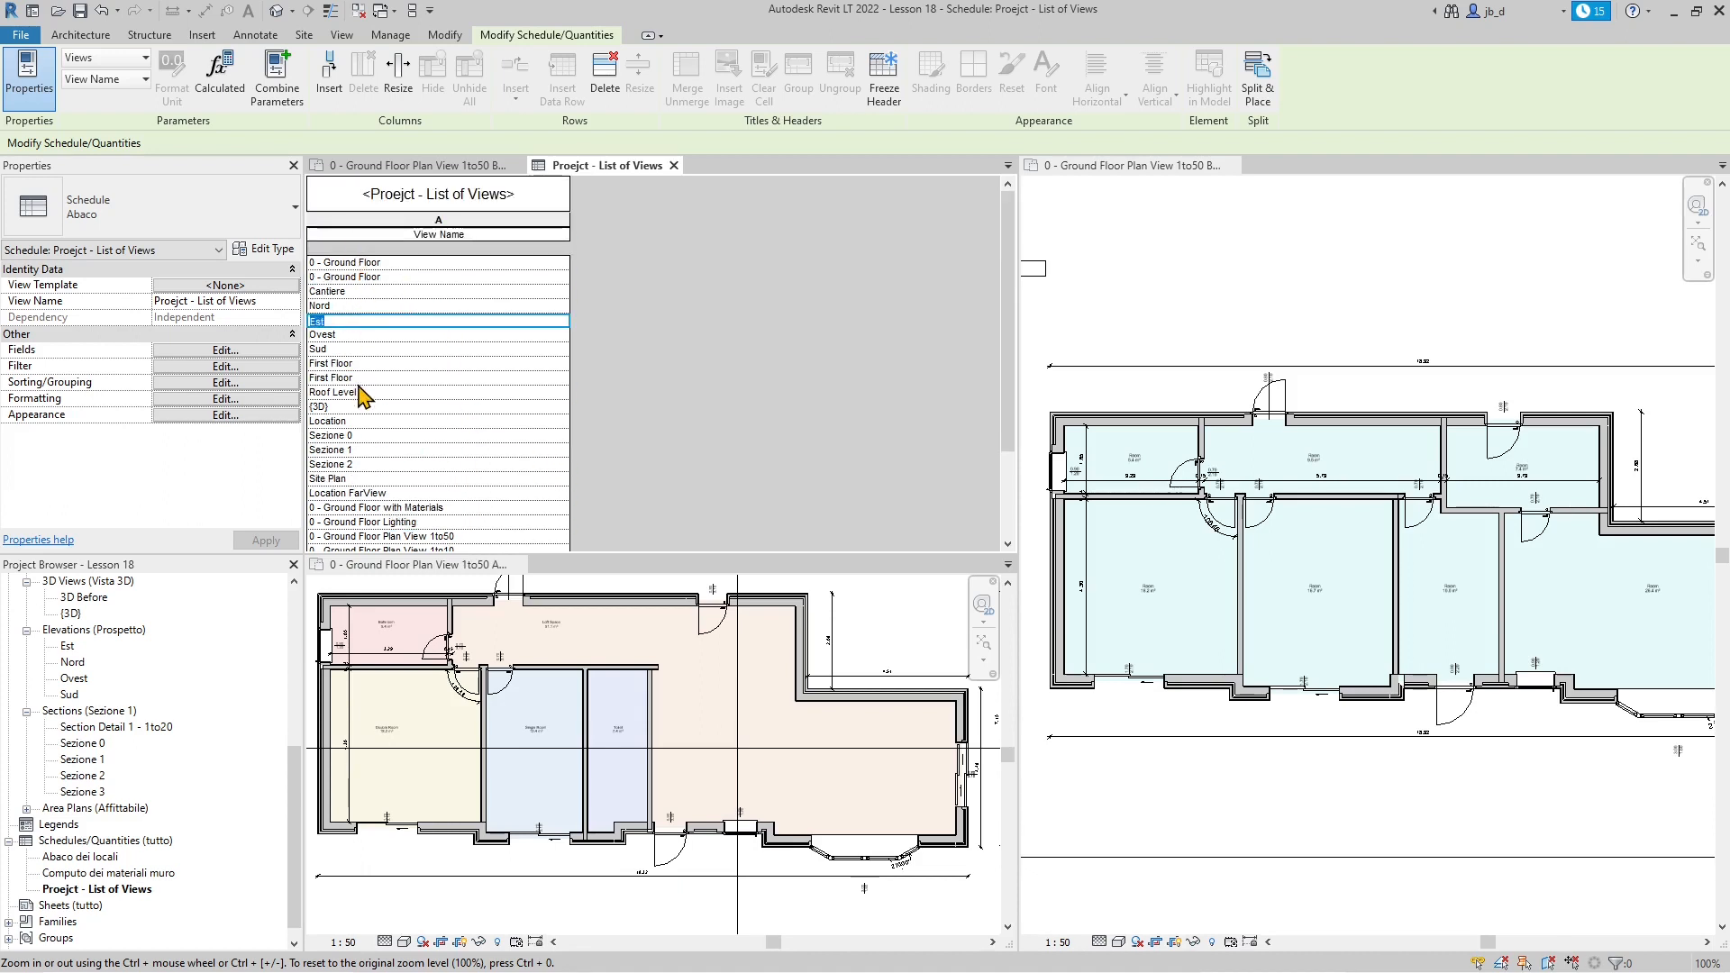
# - Rename the Nord view as Elevation North and the Est view as Elevation East in the schedule
pyautogui.click(346, 322)
pyautogui.click(317, 308)
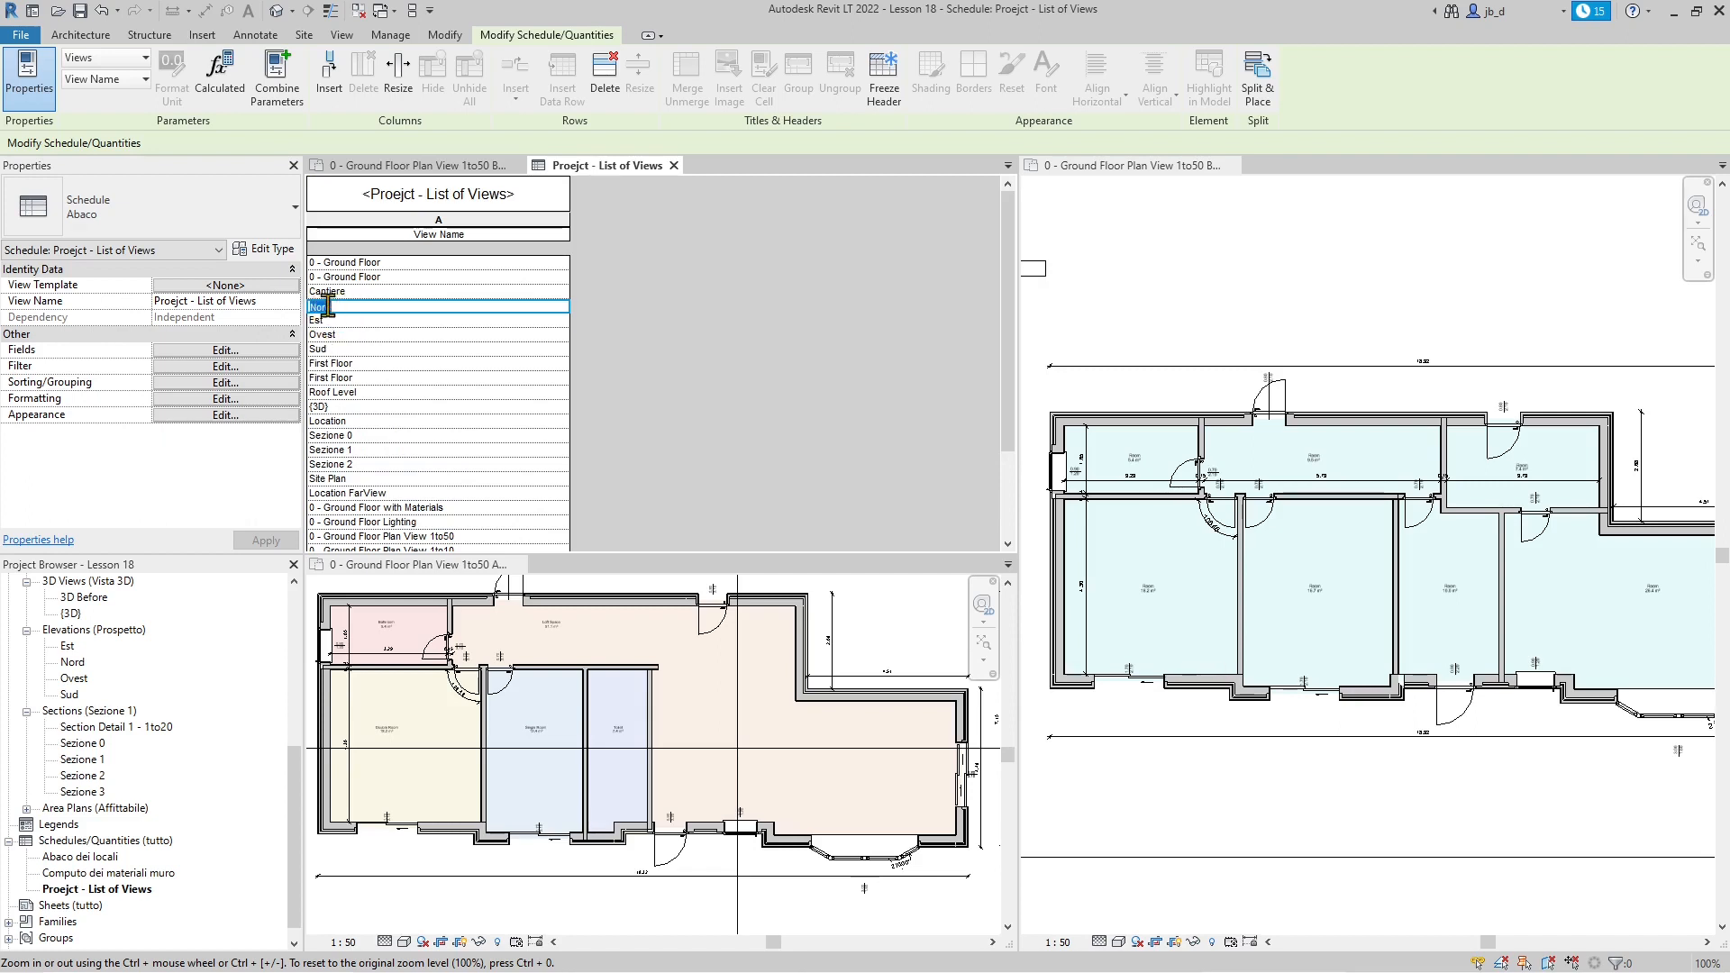
pyautogui.write('Elevation North')
pyautogui.press('Return')
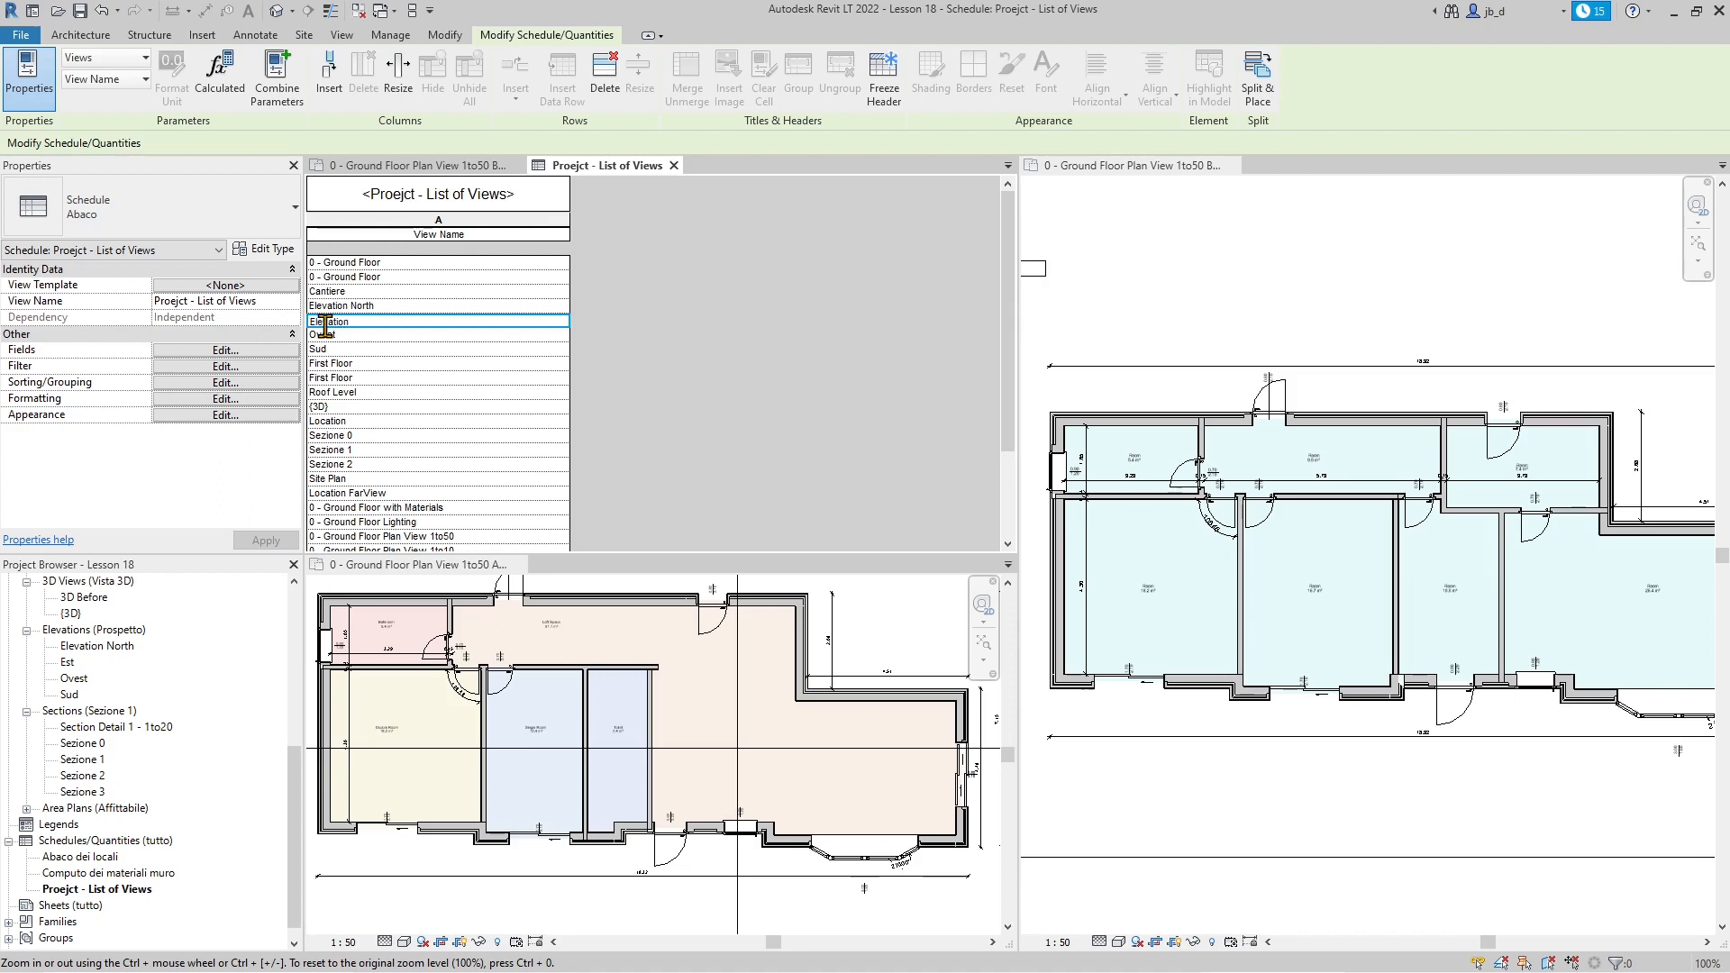
pyautogui.write('t')
pyautogui.press('Return')
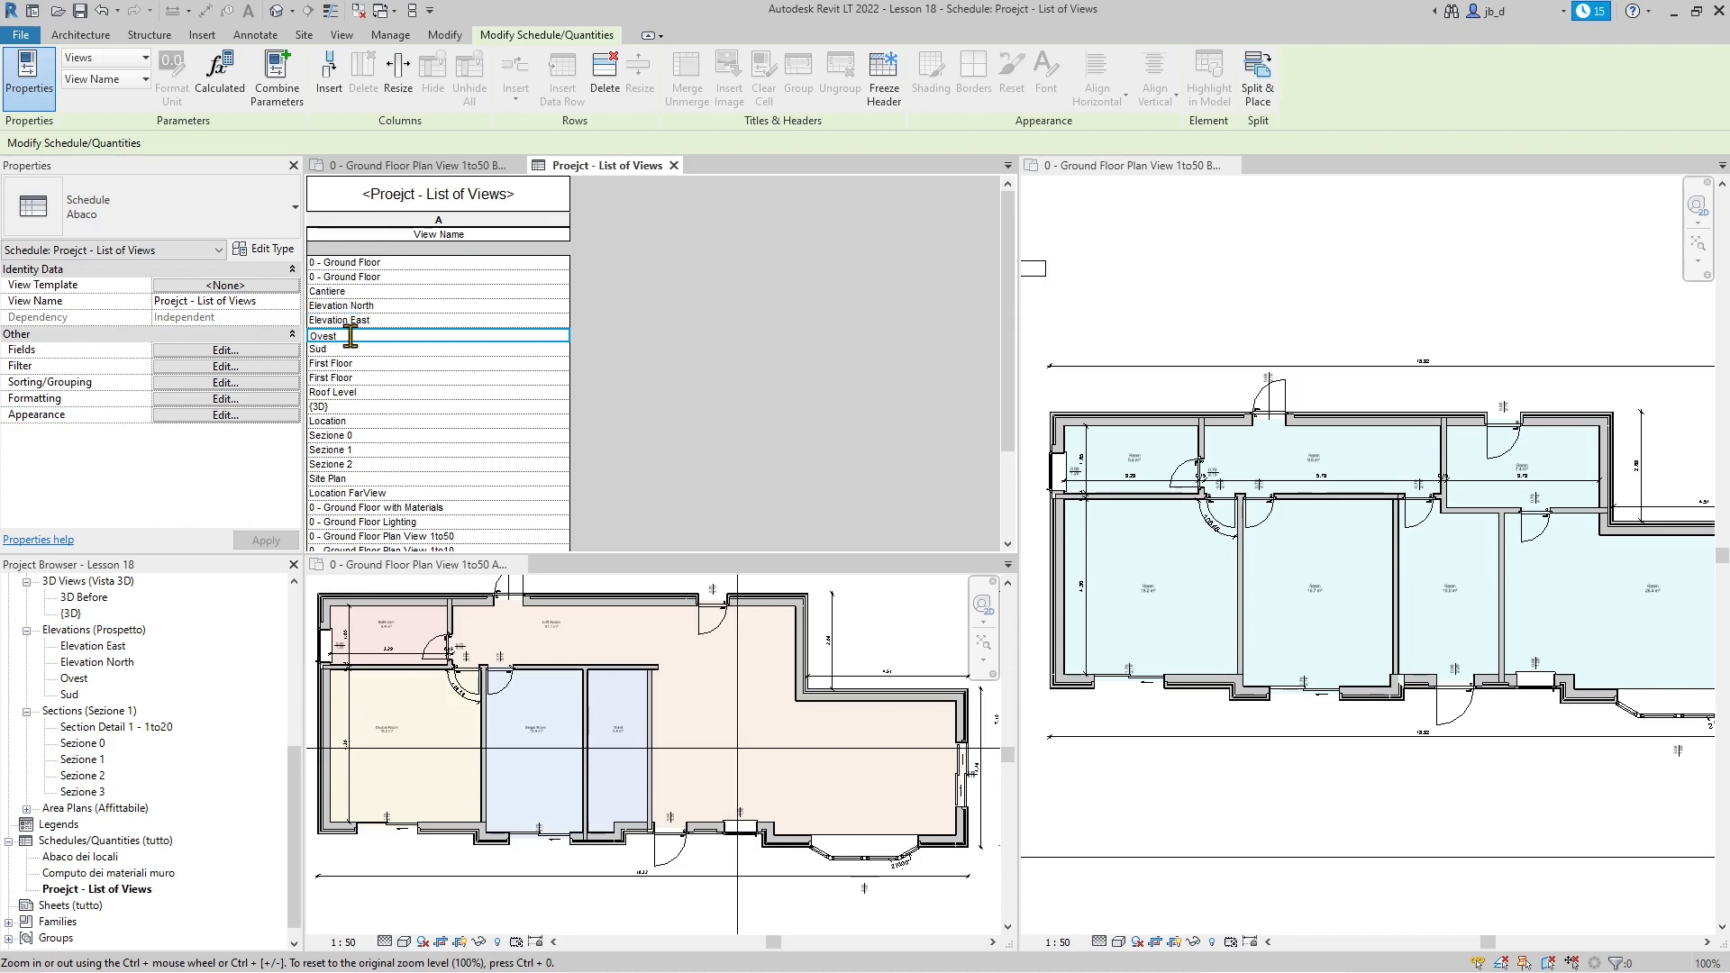
# - Rename the Ovest view as Elevation West in the schedule and check its entry in the project's elevation list
pyautogui.moveTo(347, 335); pyautogui.dragTo(301, 327)
pyautogui.press('Return')
pyautogui.rightClick(110, 679)
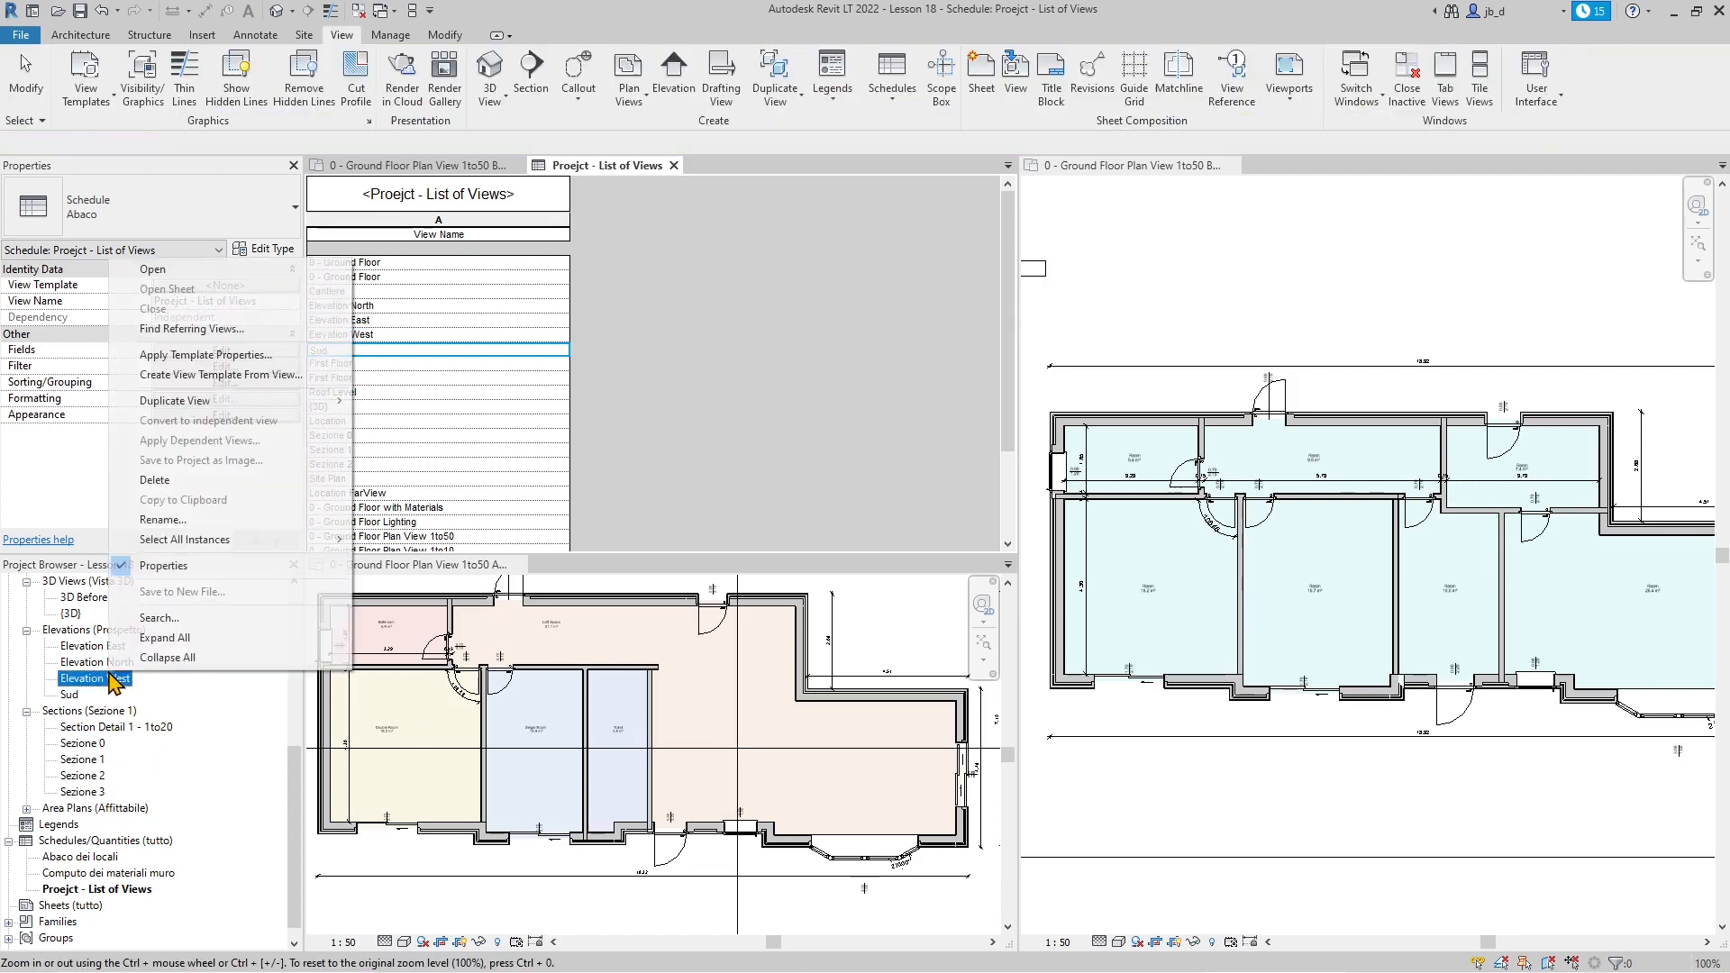
pyautogui.click(389, 362)
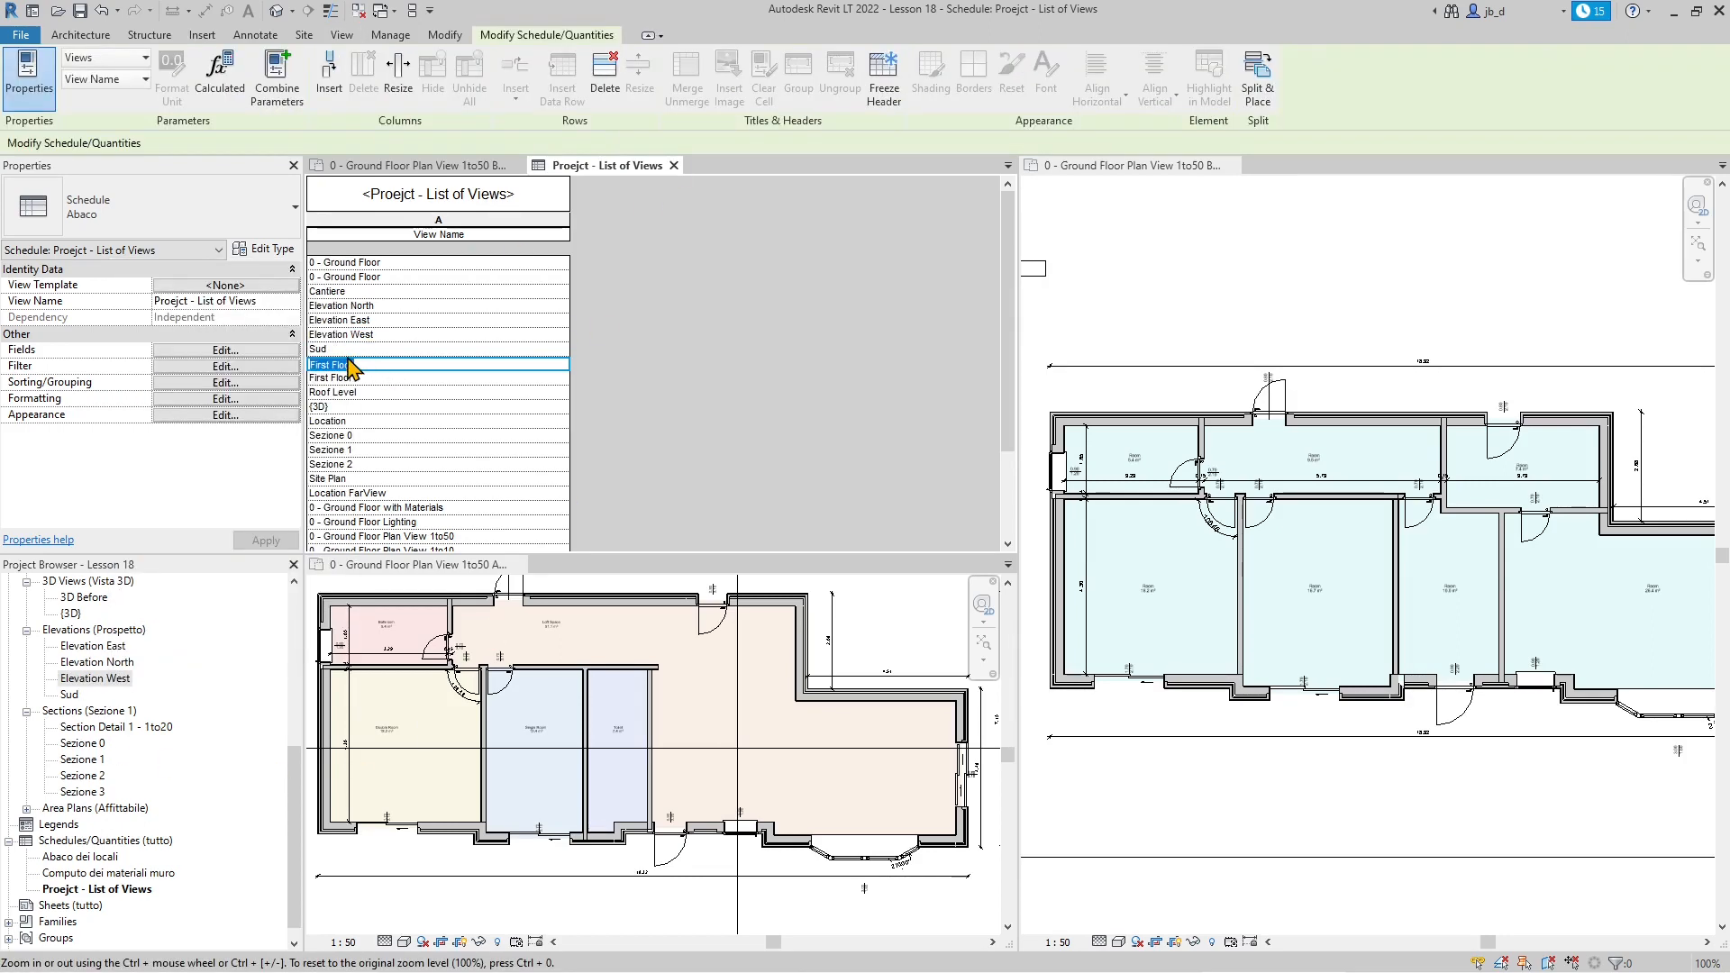
# - Rename the Sud view as Elevation South in the schedule
pyautogui.click(344, 350)
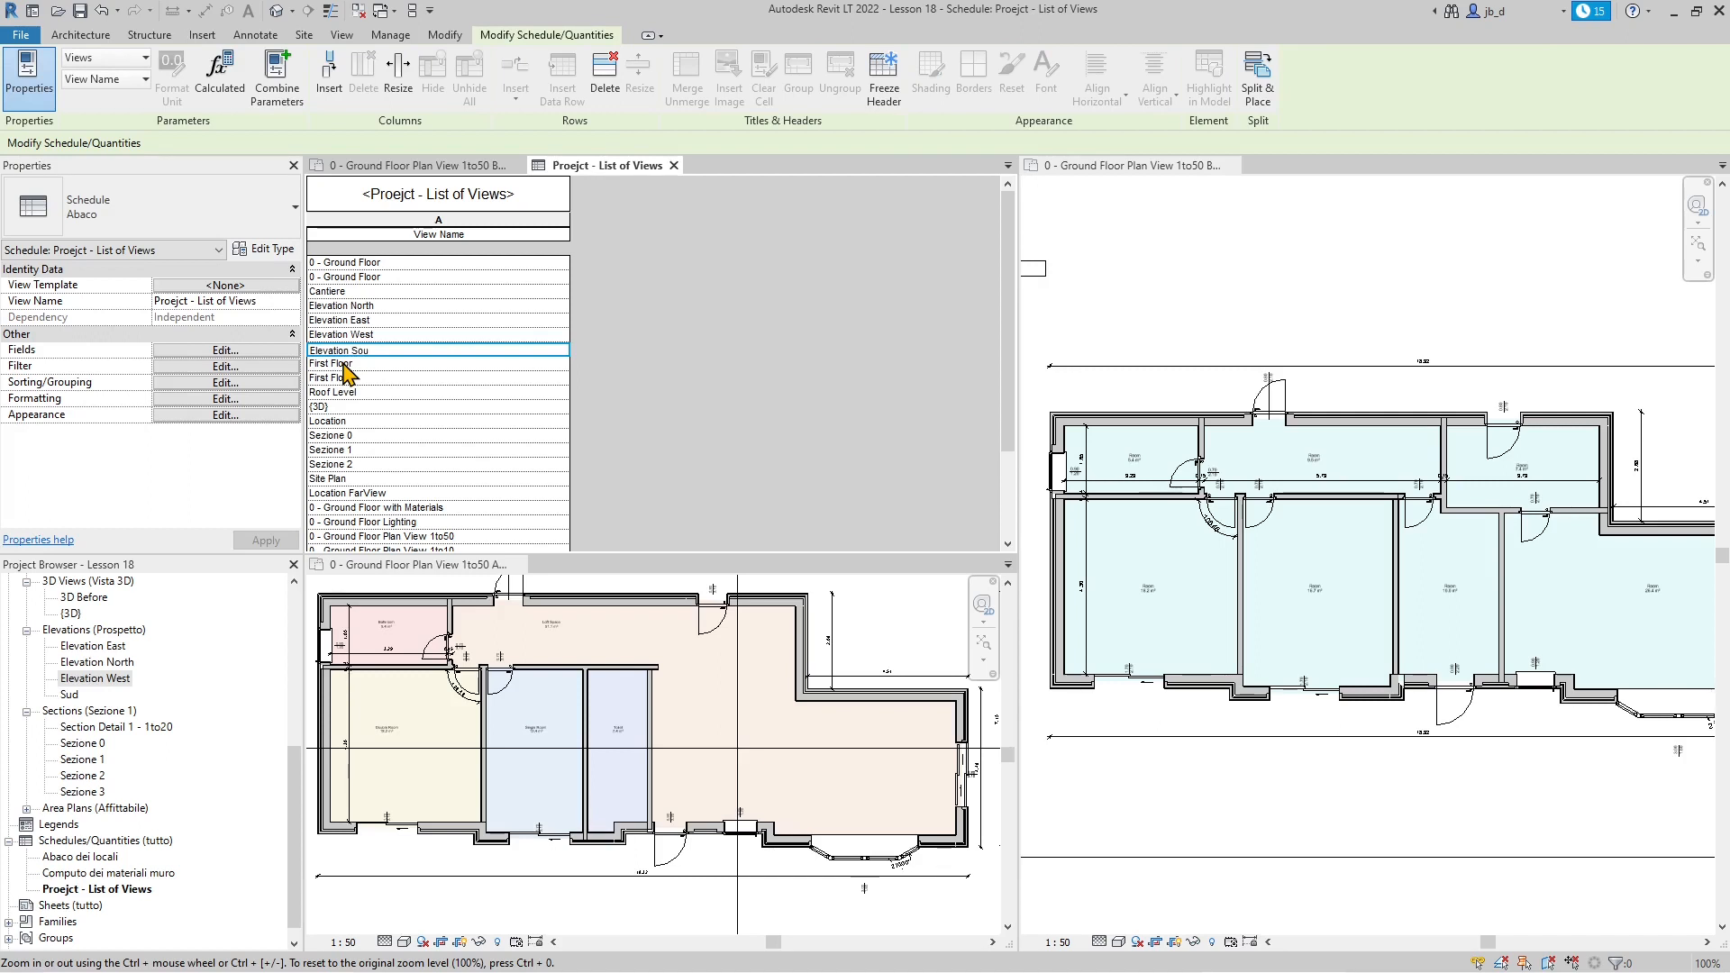
pyautogui.write('th')
pyautogui.press('Return')
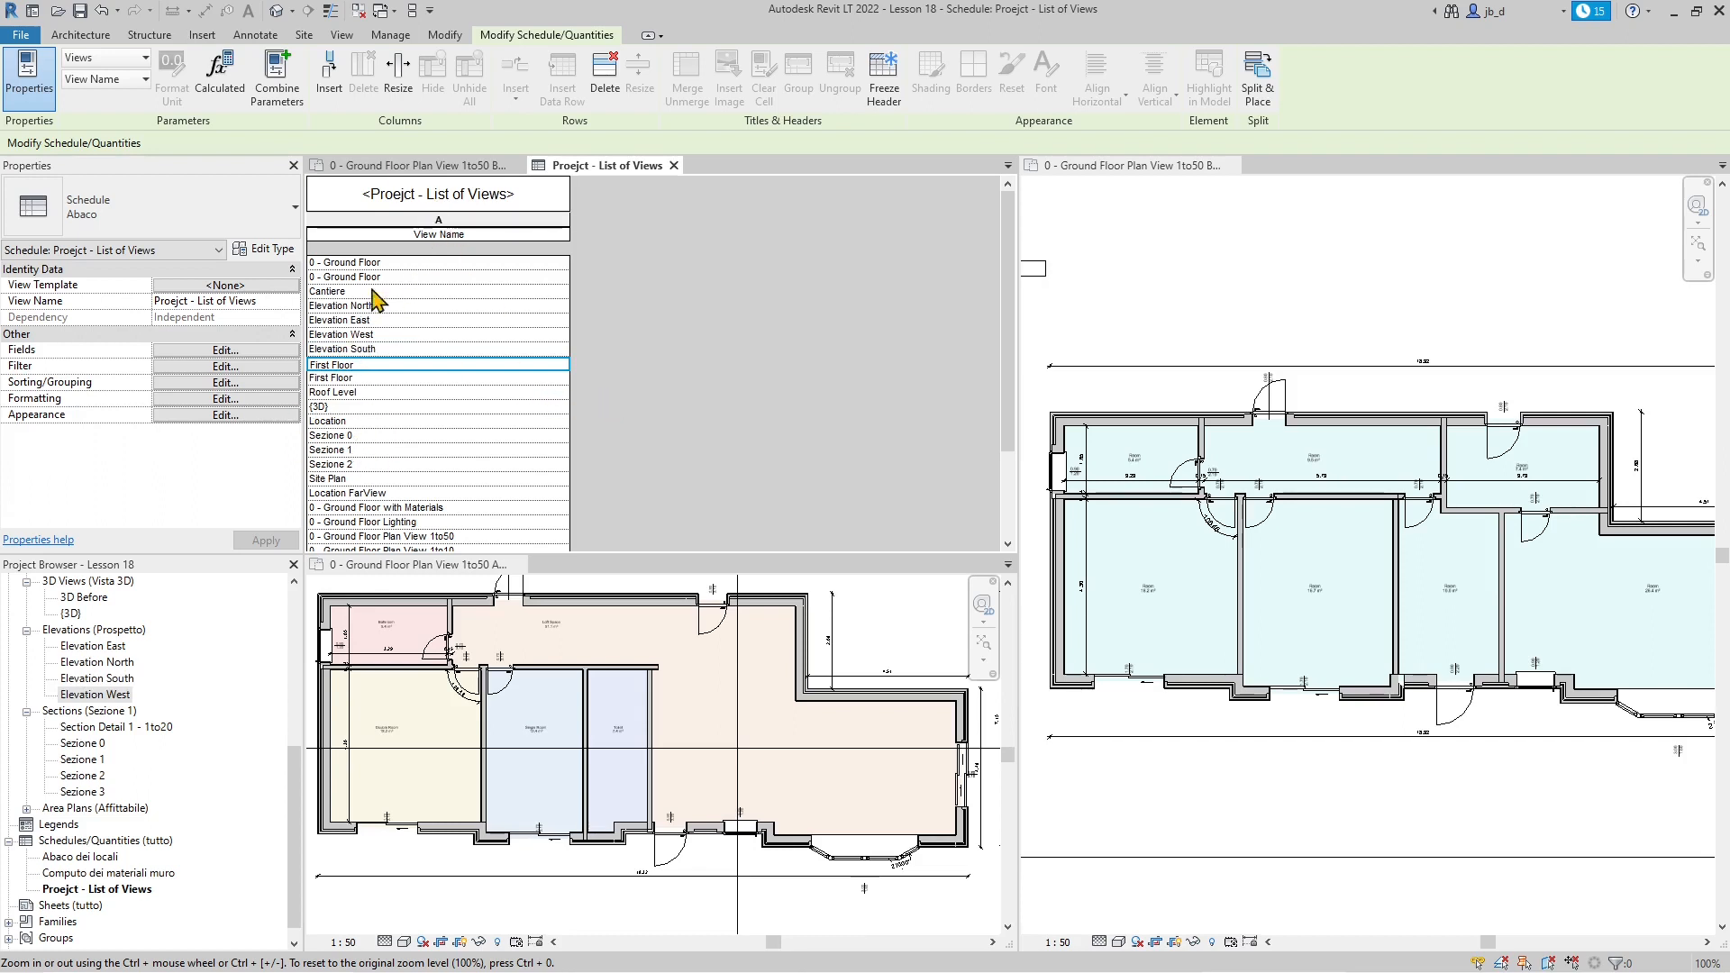
# - Review the schedule's rows, checking the renamed elevations alongside the floor plan, section, Location FarView and Cantiere entries
pyautogui.click(757, 750)
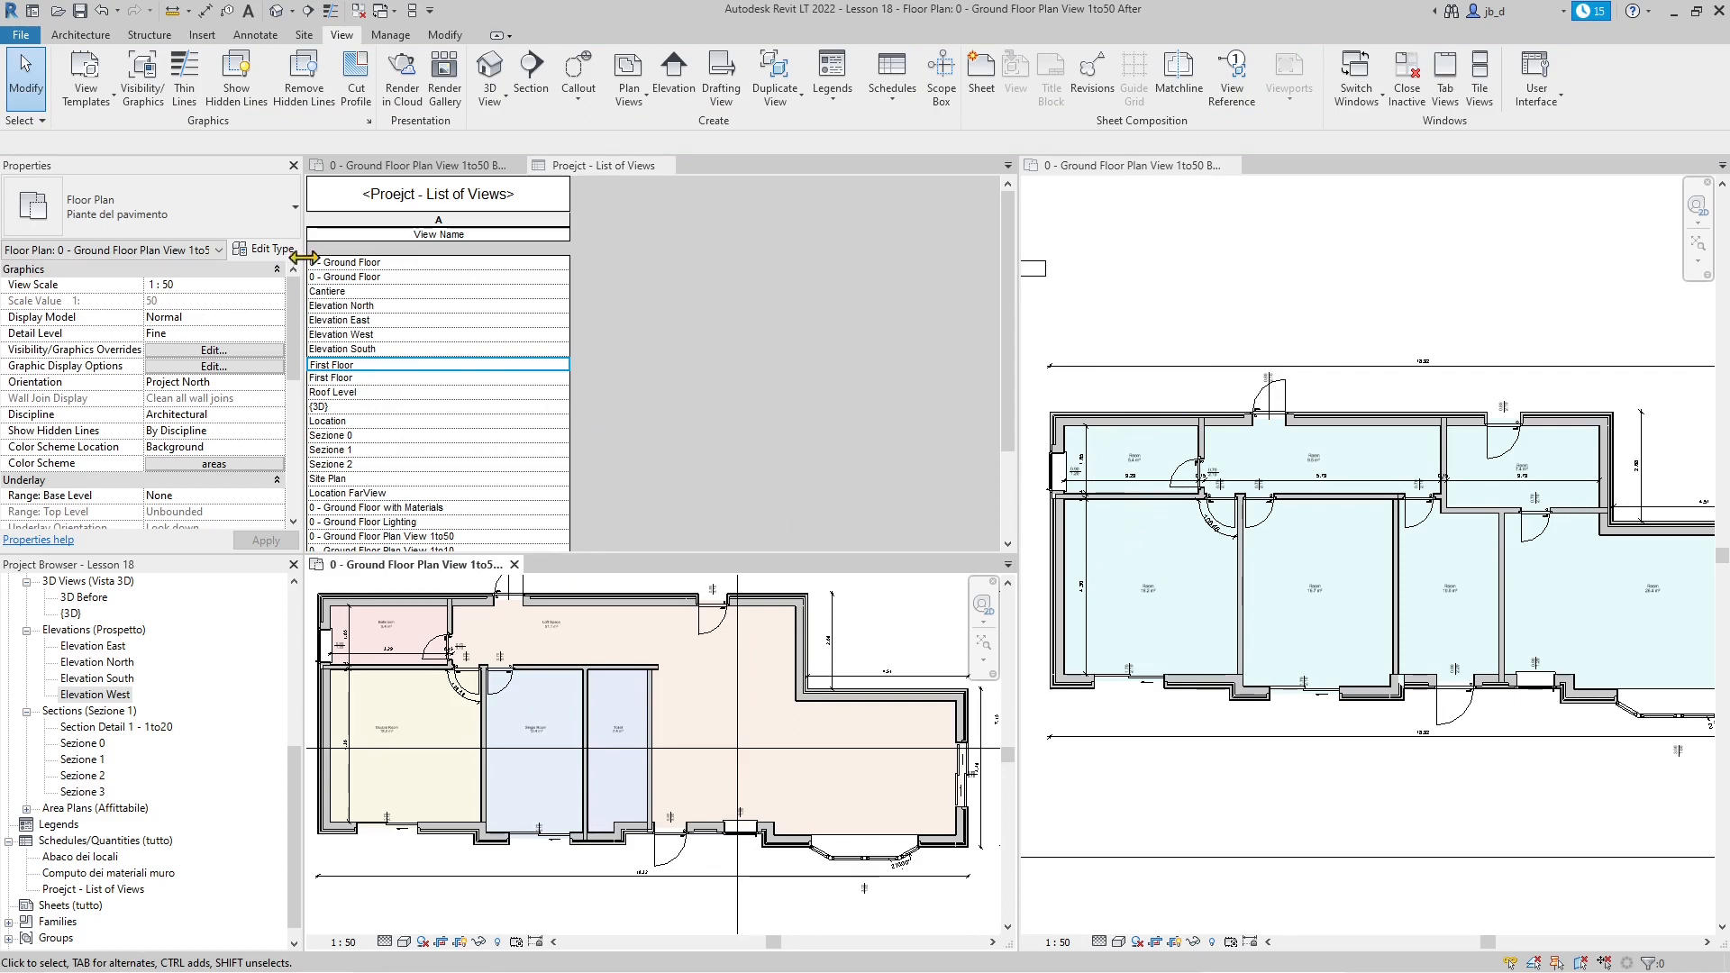
pyautogui.click(368, 323)
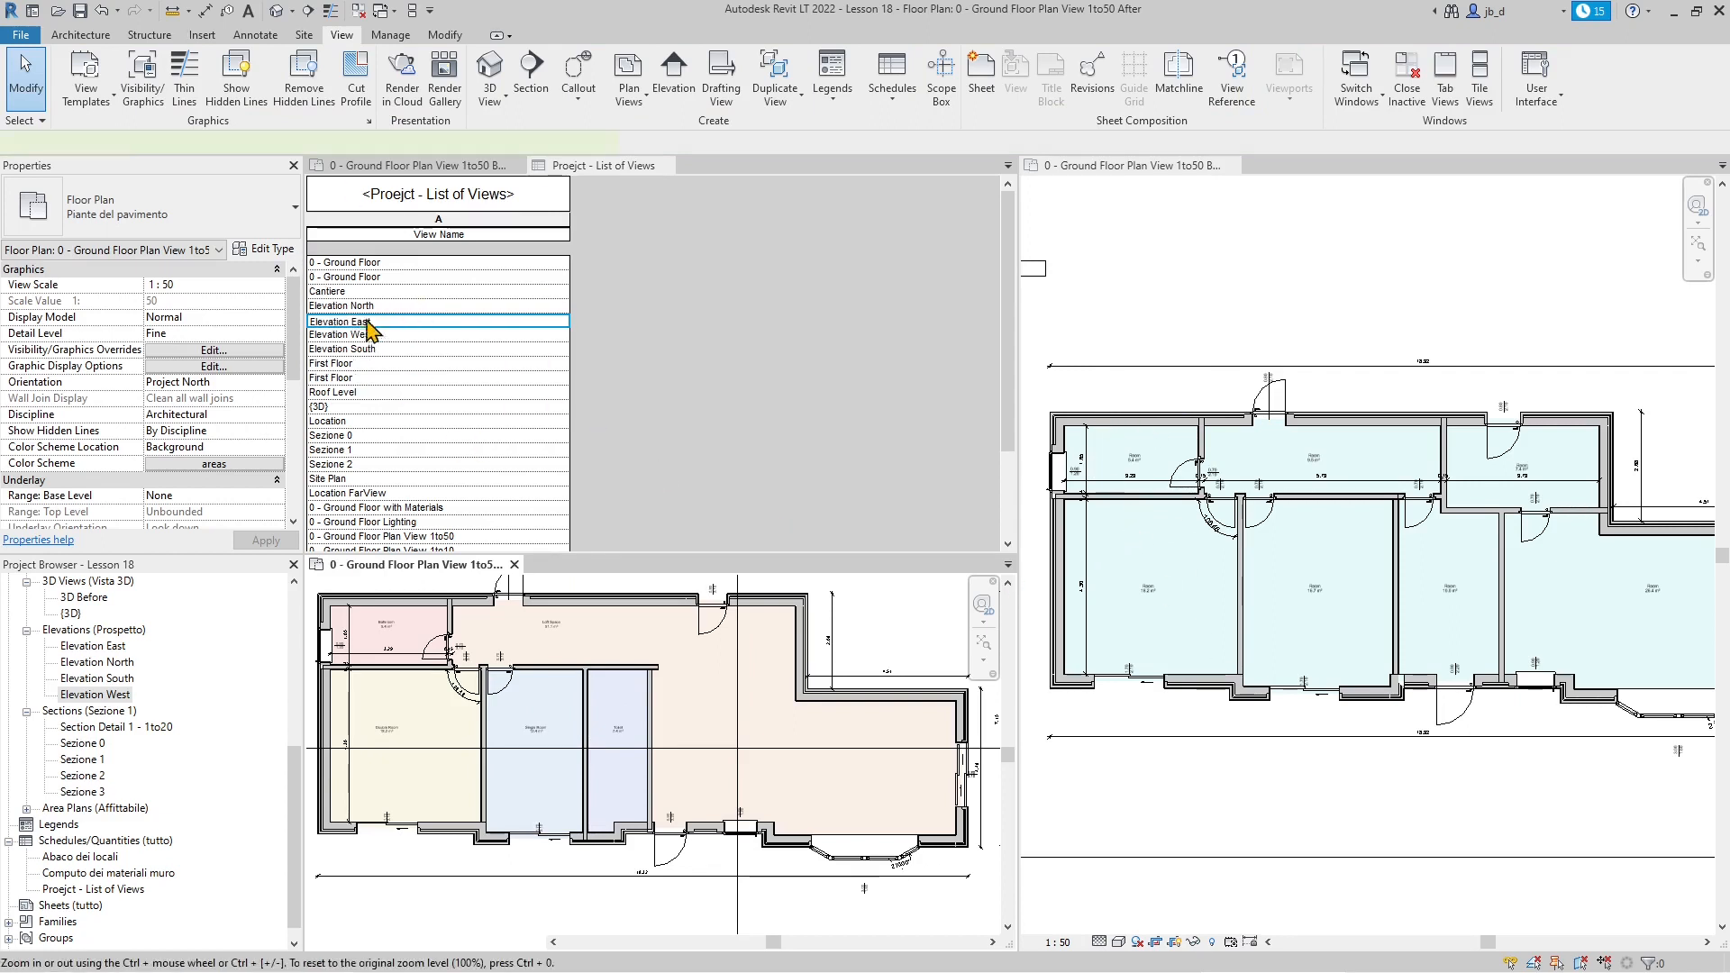
pyautogui.click(365, 494)
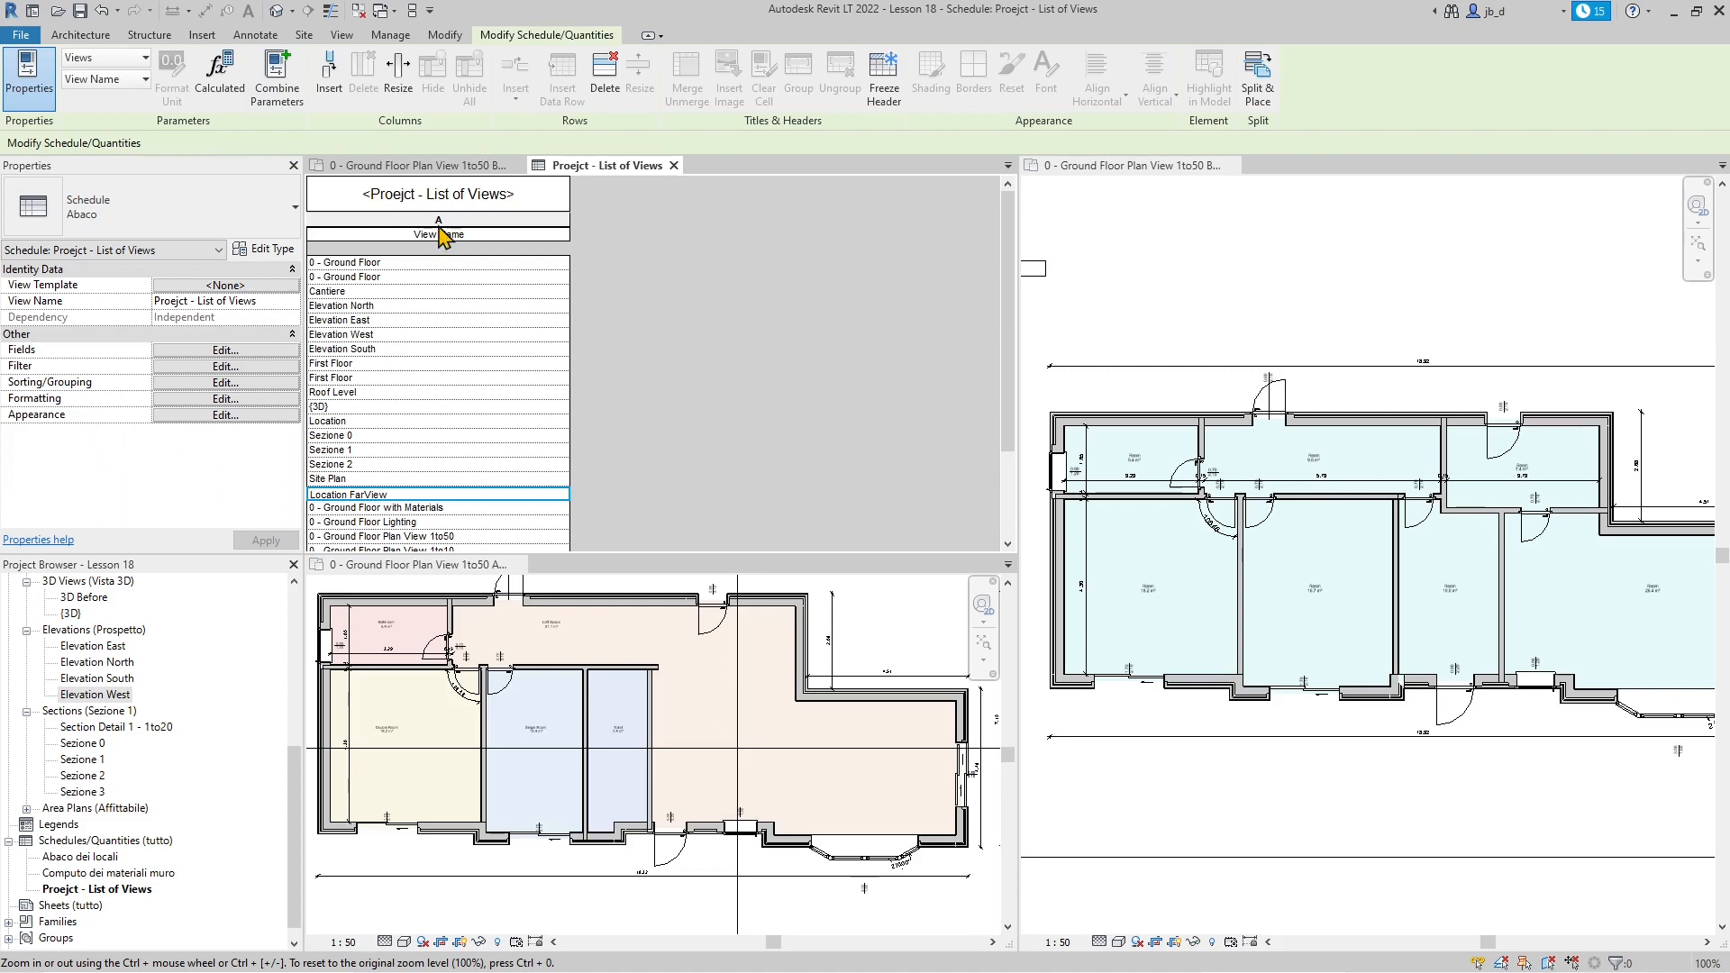
pyautogui.click(390, 350)
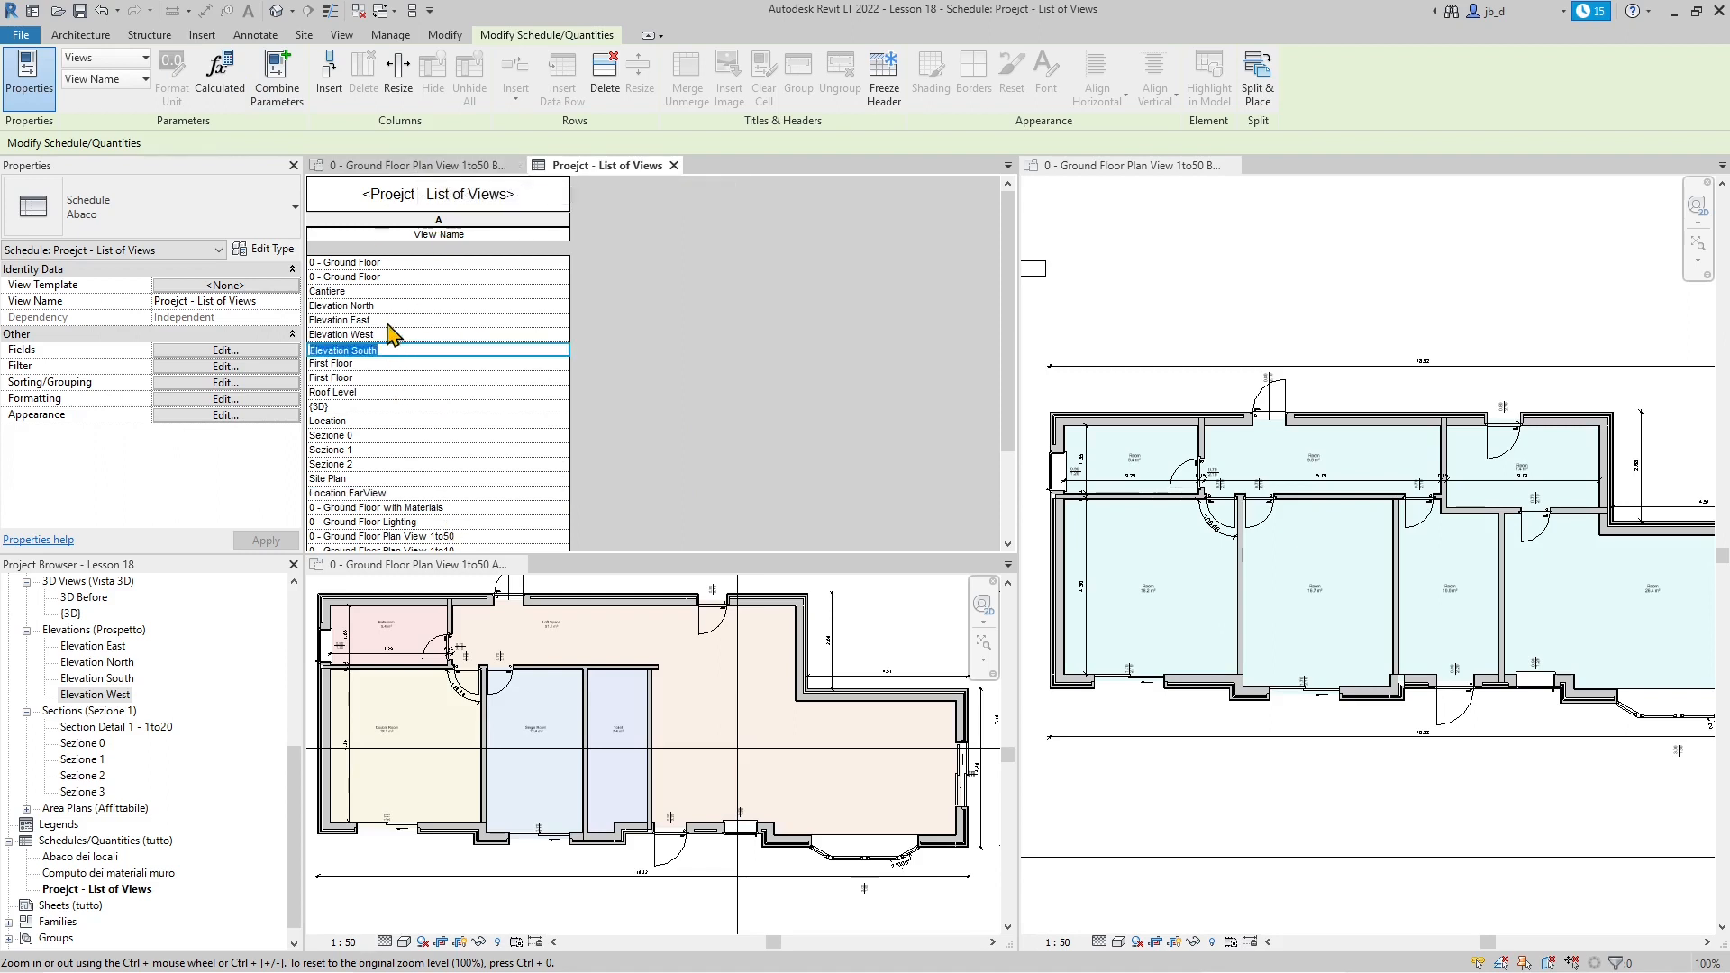
pyautogui.click(440, 263)
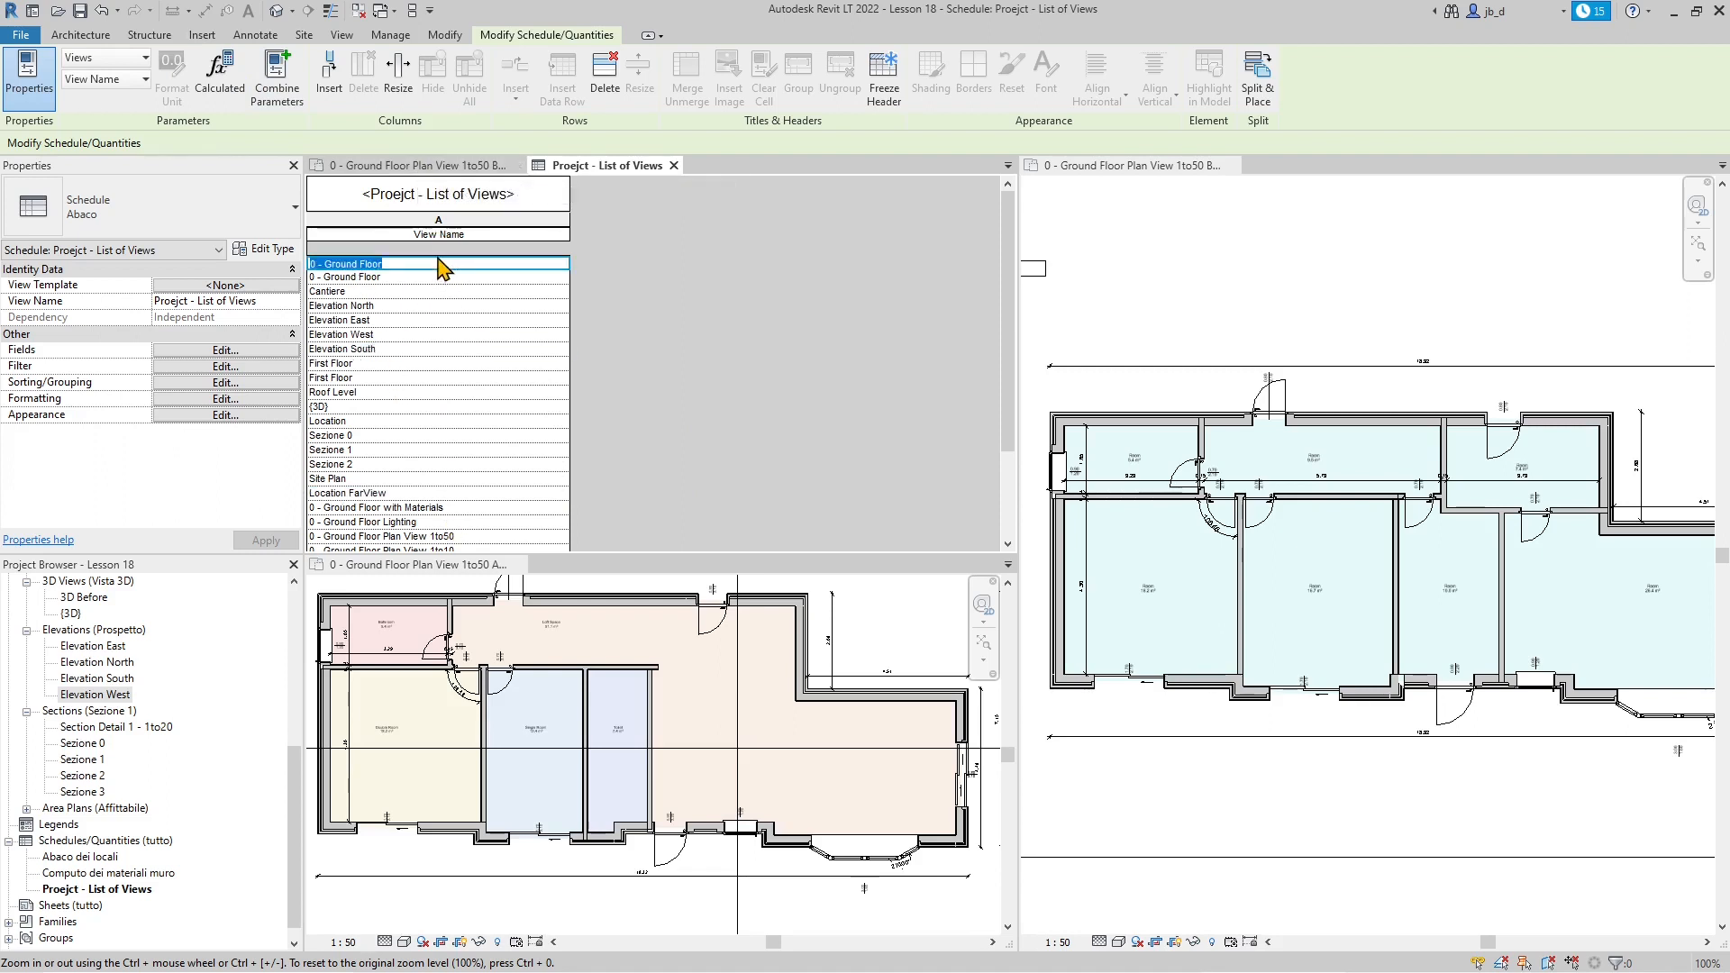
pyautogui.click(377, 379)
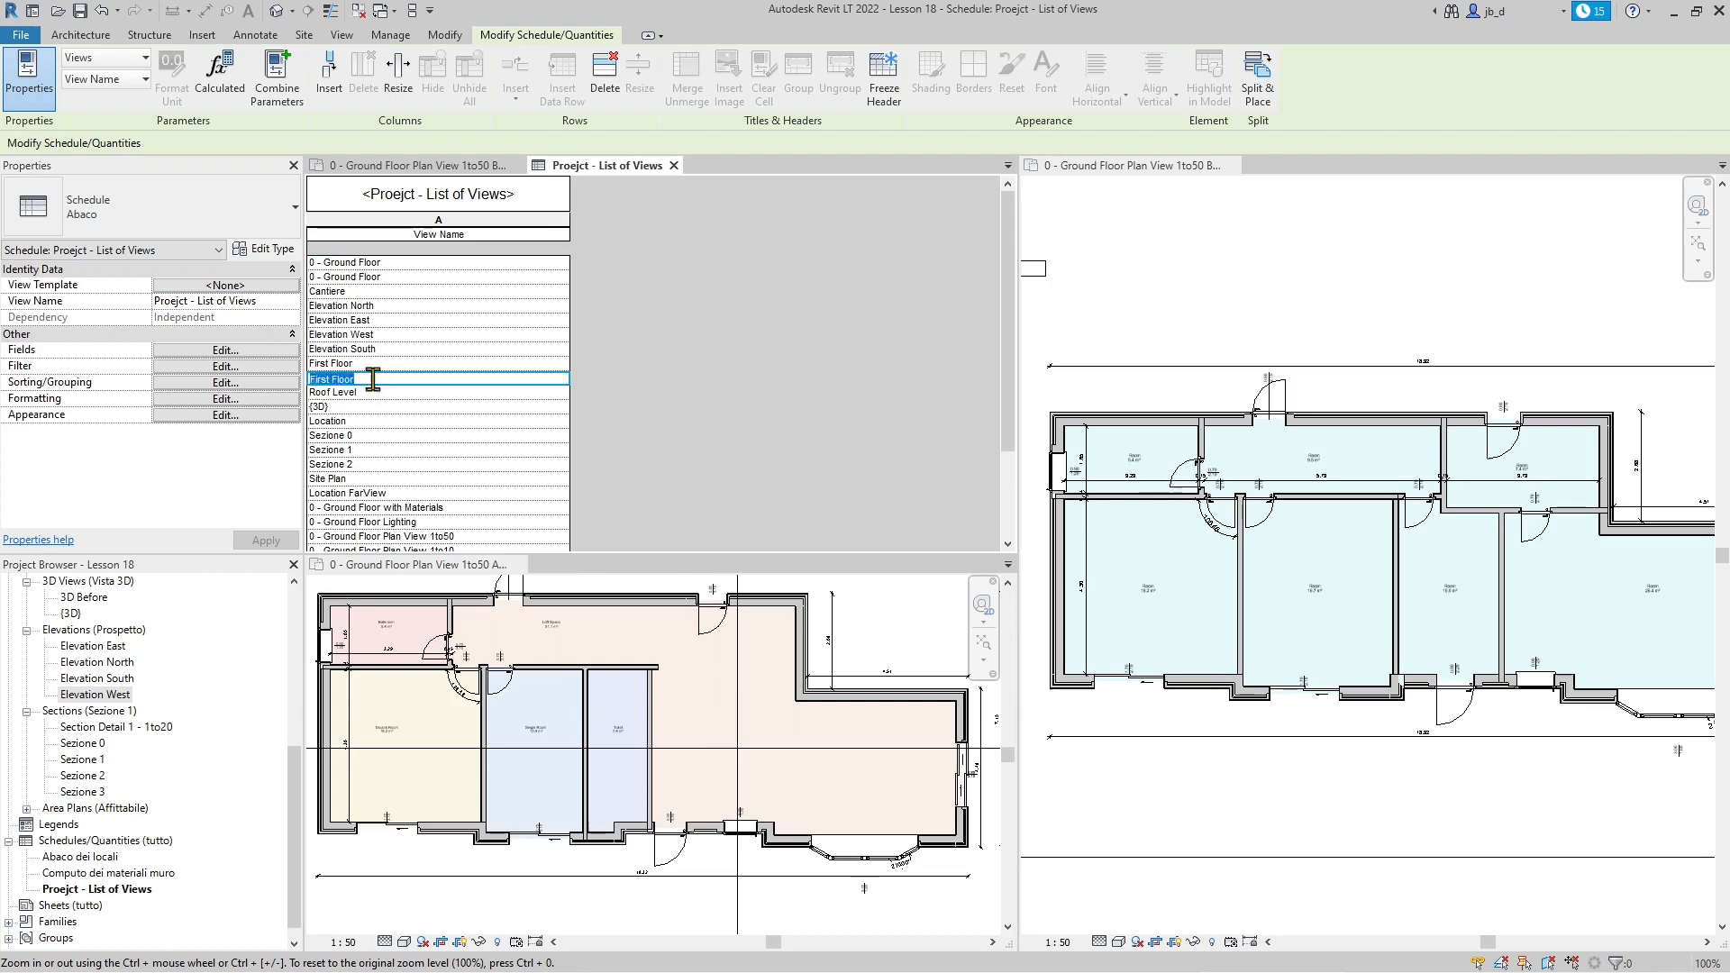
pyautogui.click(392, 450)
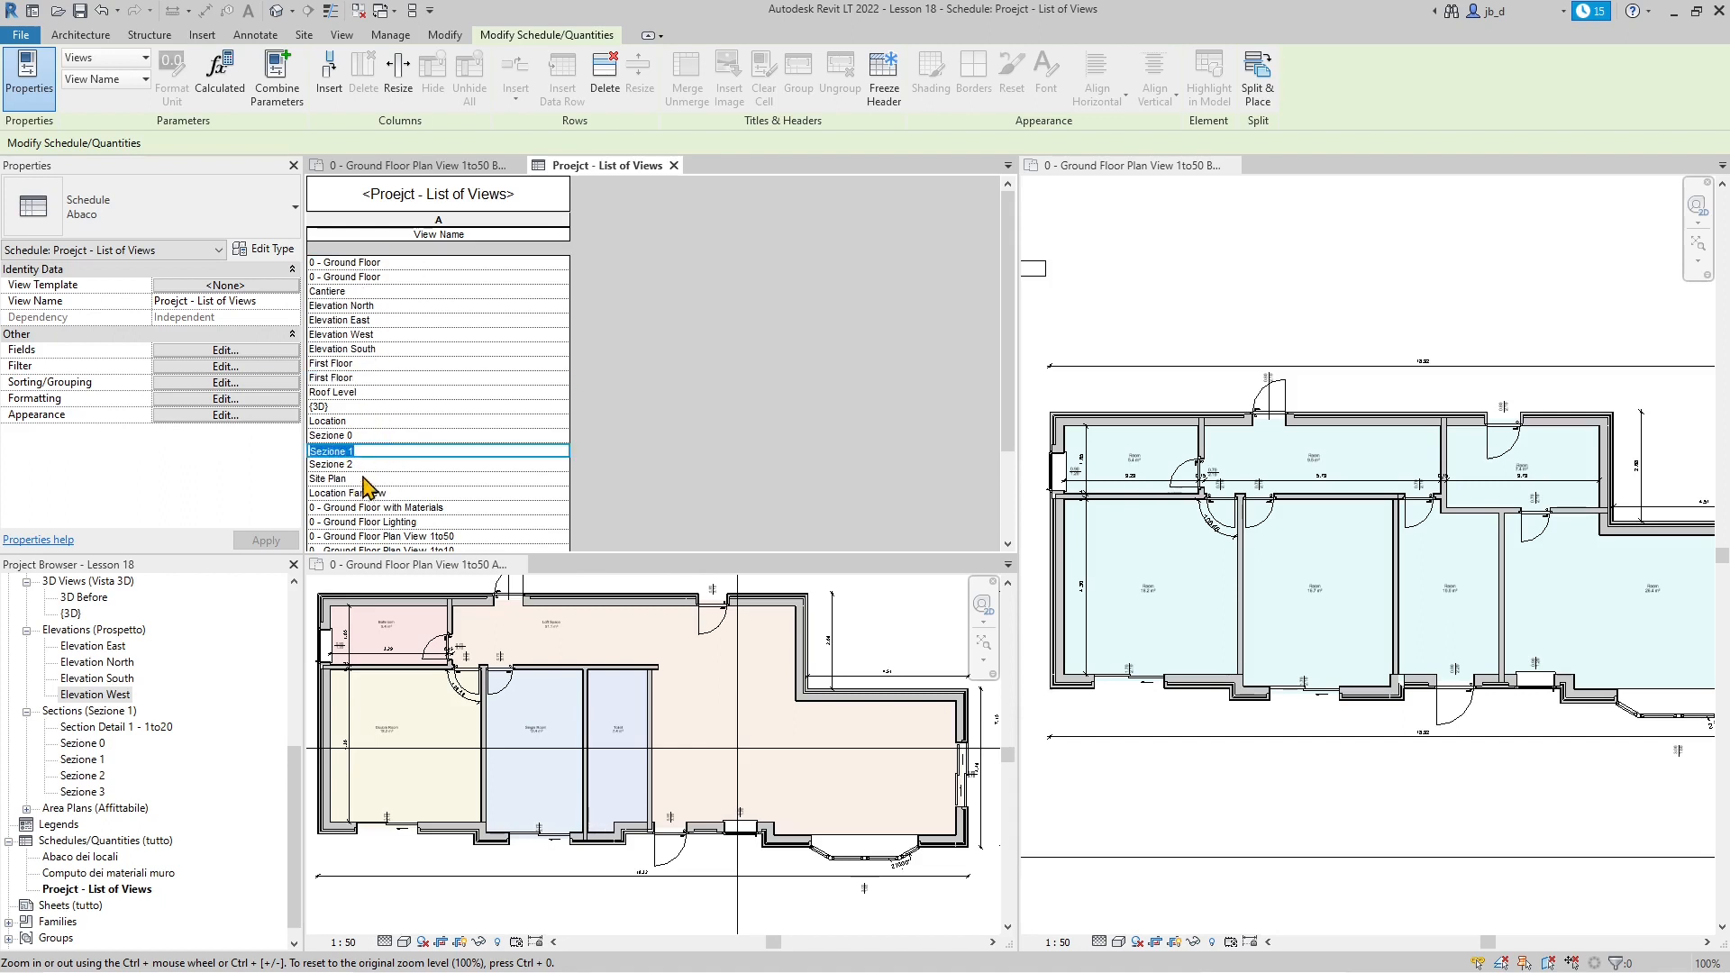
pyautogui.click(342, 292)
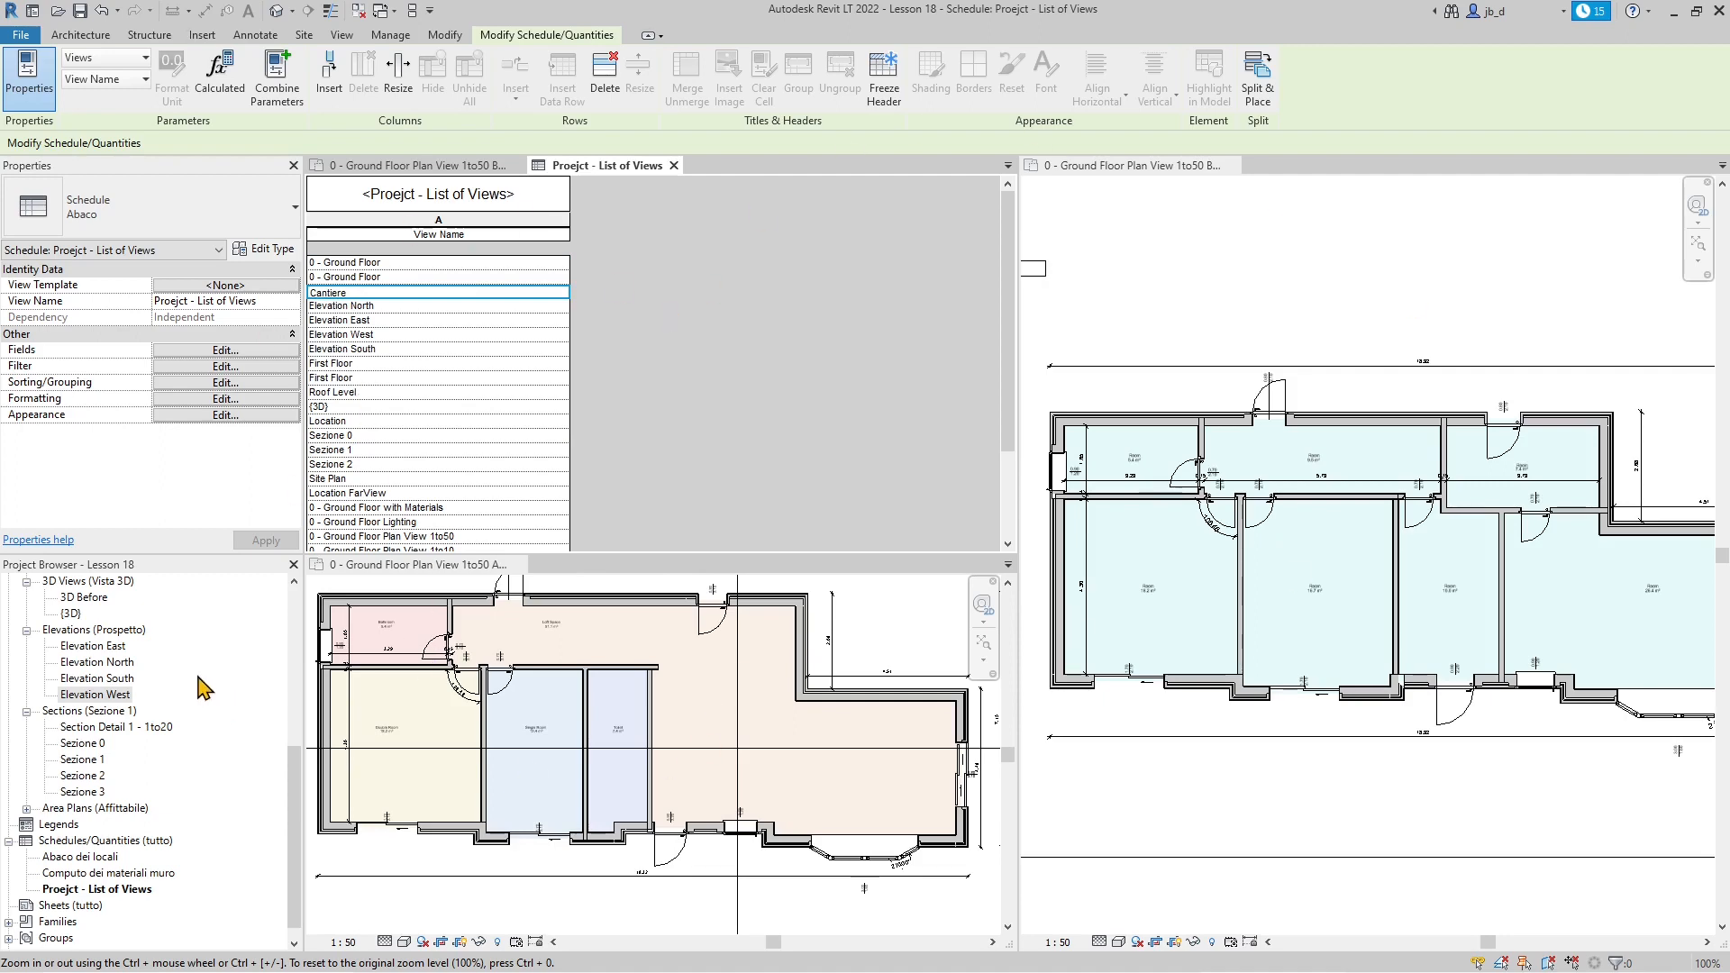
# - Compare the elevation views in the project's view list with the names in the schedule
pyautogui.click(197, 695)
pyautogui.scroll(1, 113, 726)
pyautogui.click(67, 647)
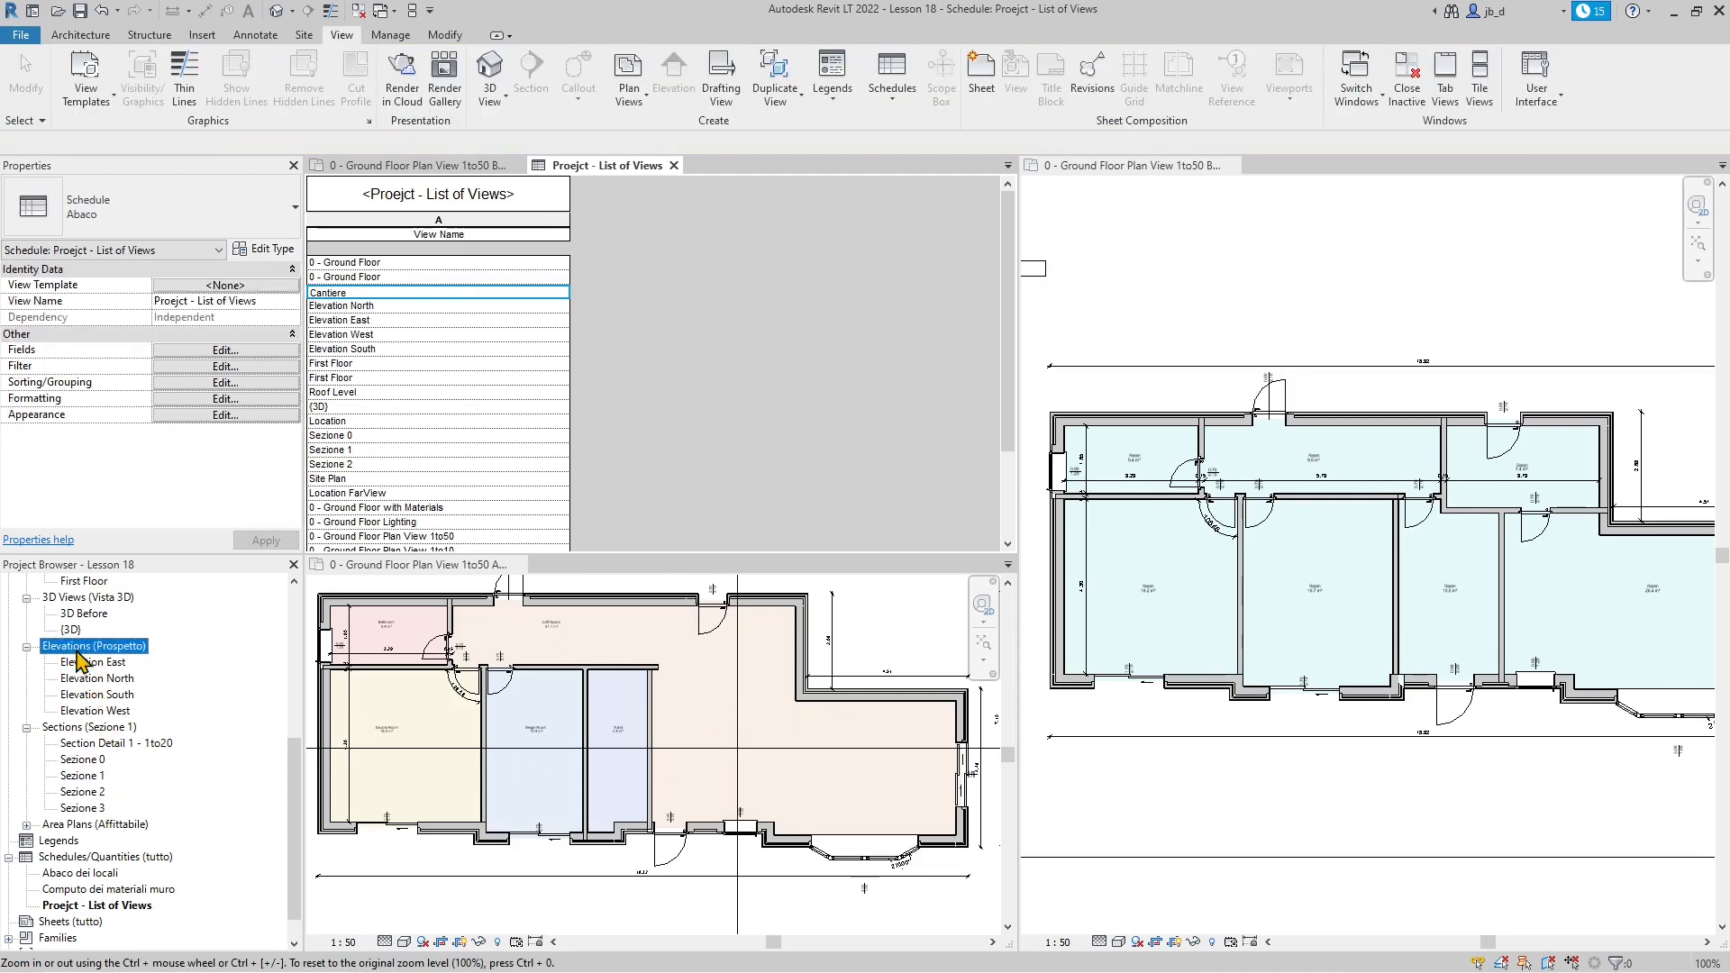
pyautogui.click(104, 664)
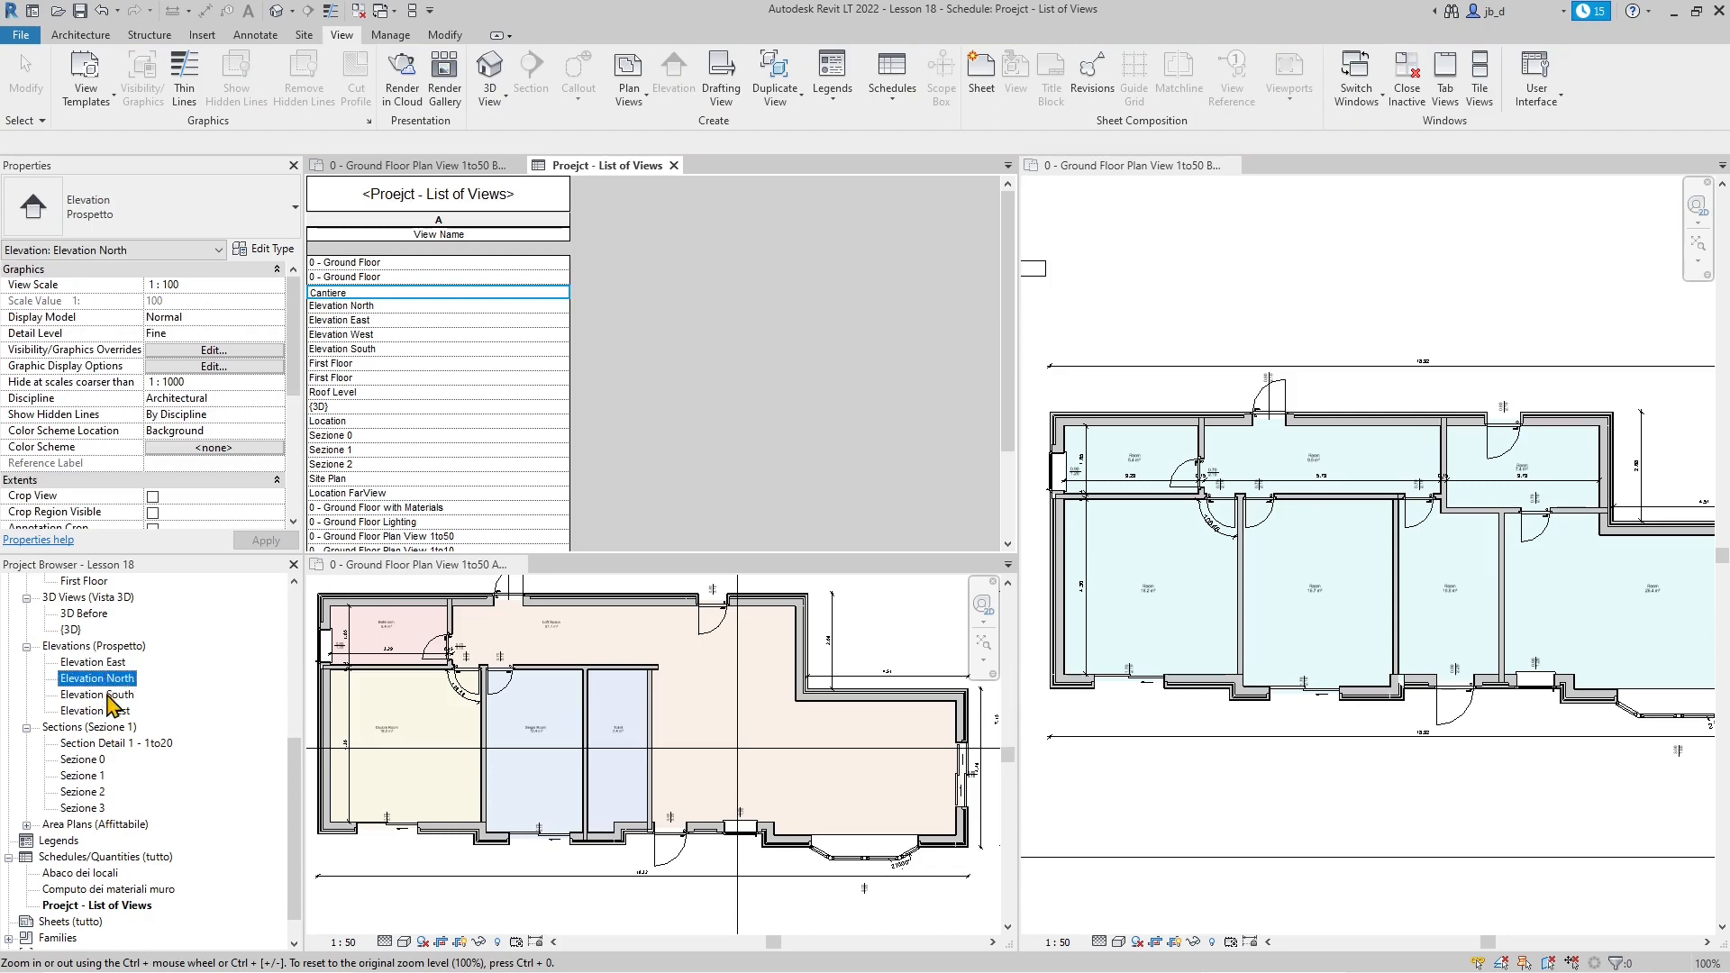
pyautogui.click(106, 724)
pyautogui.click(101, 711)
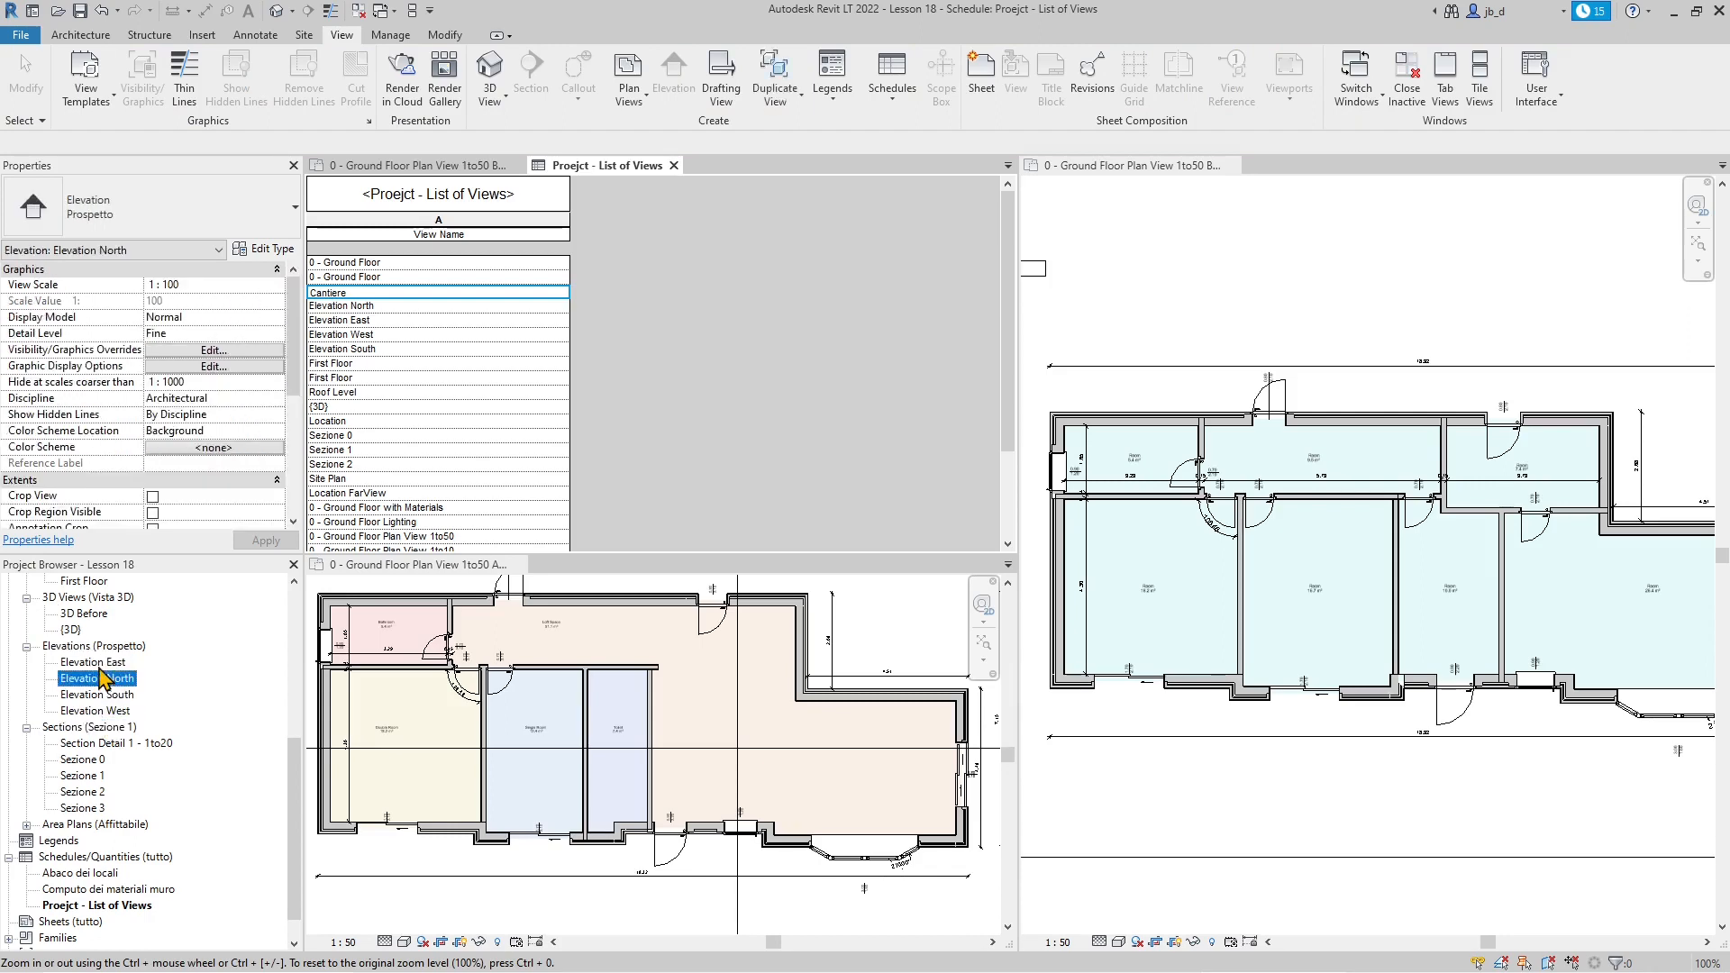
pyautogui.click(445, 437)
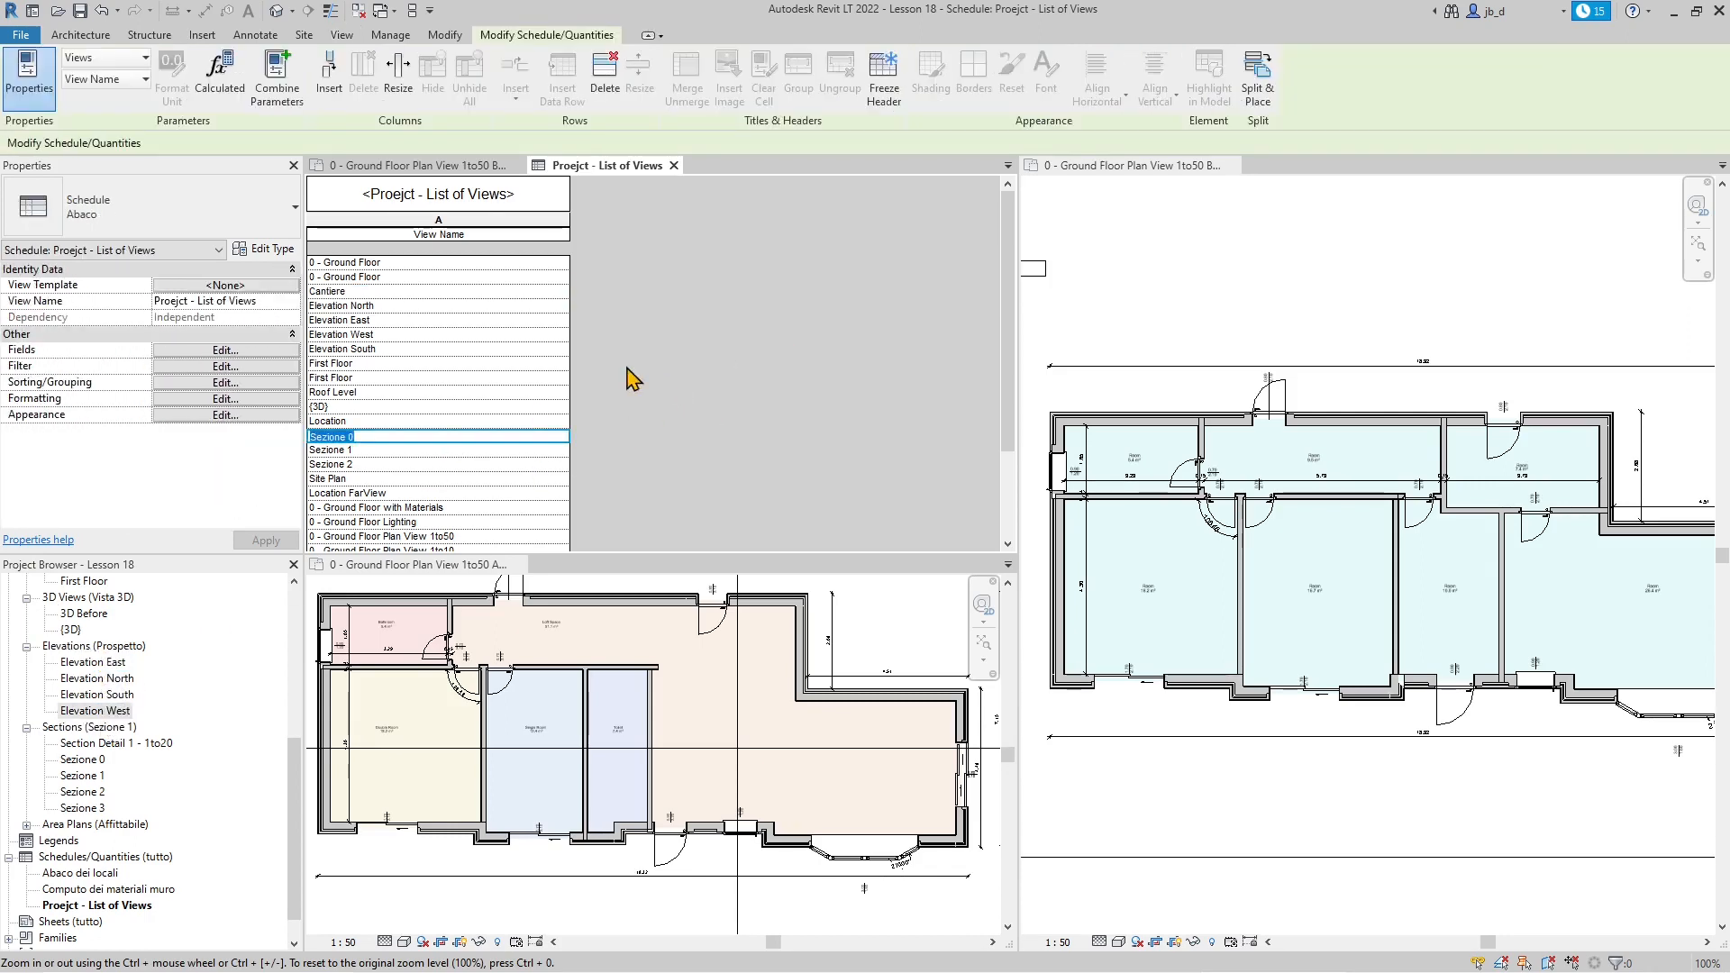
# - Find the view list among the project's schedules and correct its title to "Project - List of Views"
pyautogui.moveTo(295, 745); pyautogui.dragTo(292, 794)
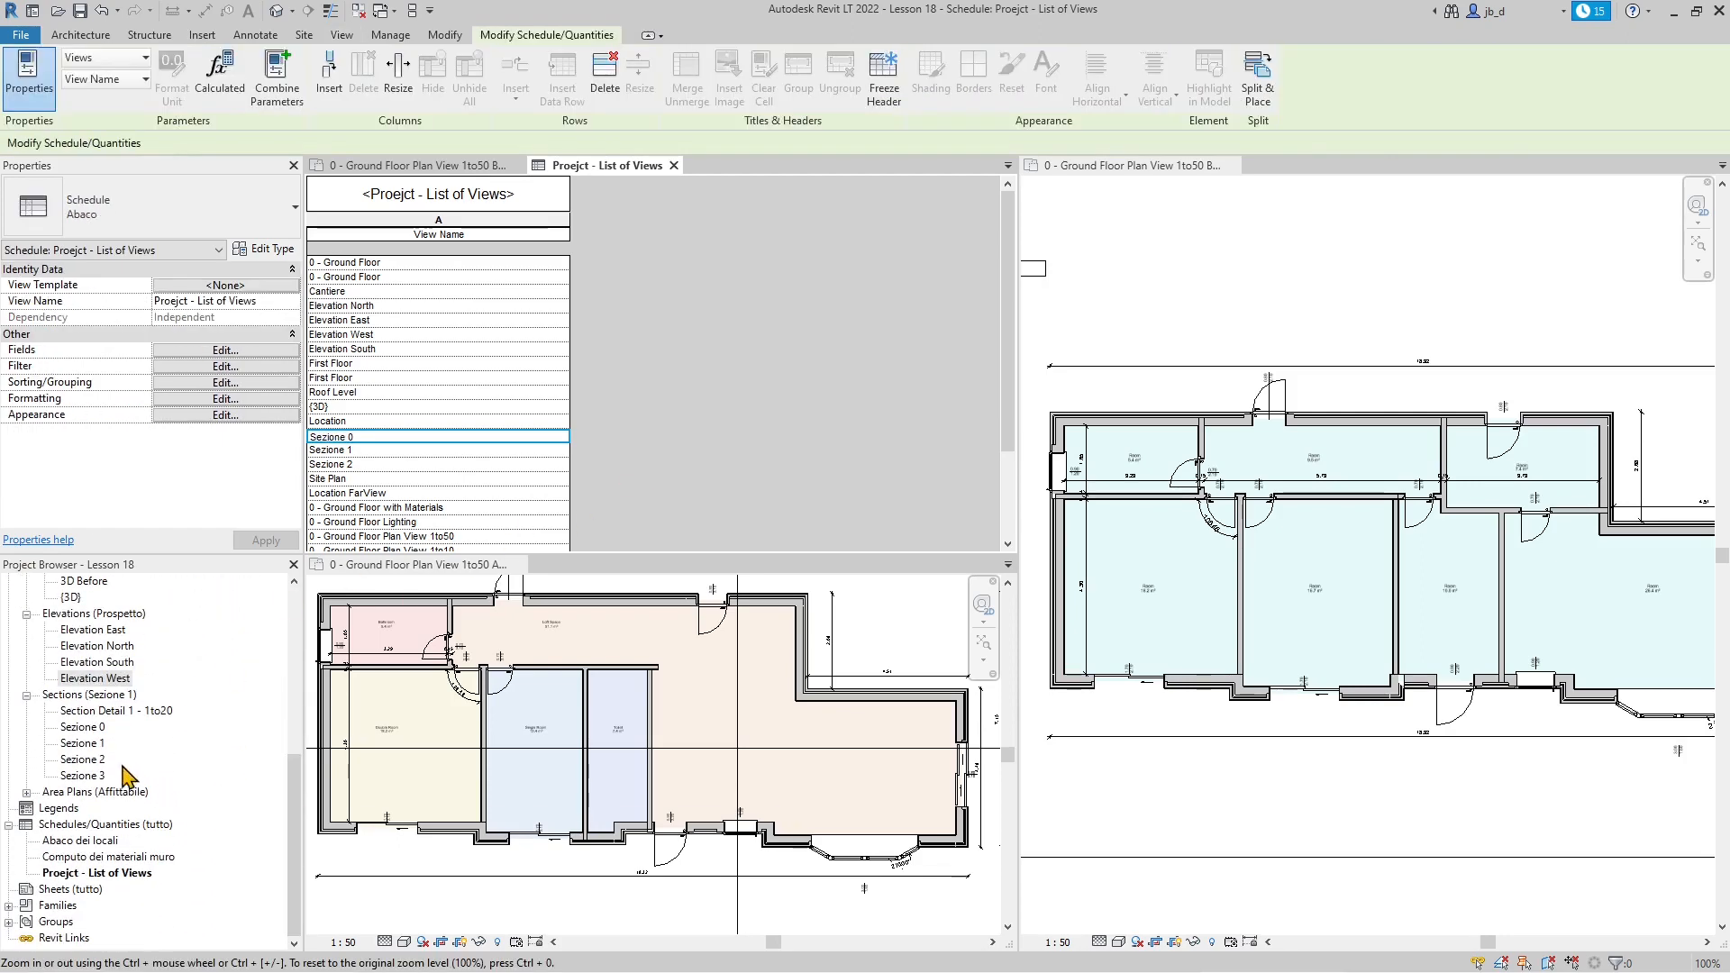
pyautogui.click(83, 825)
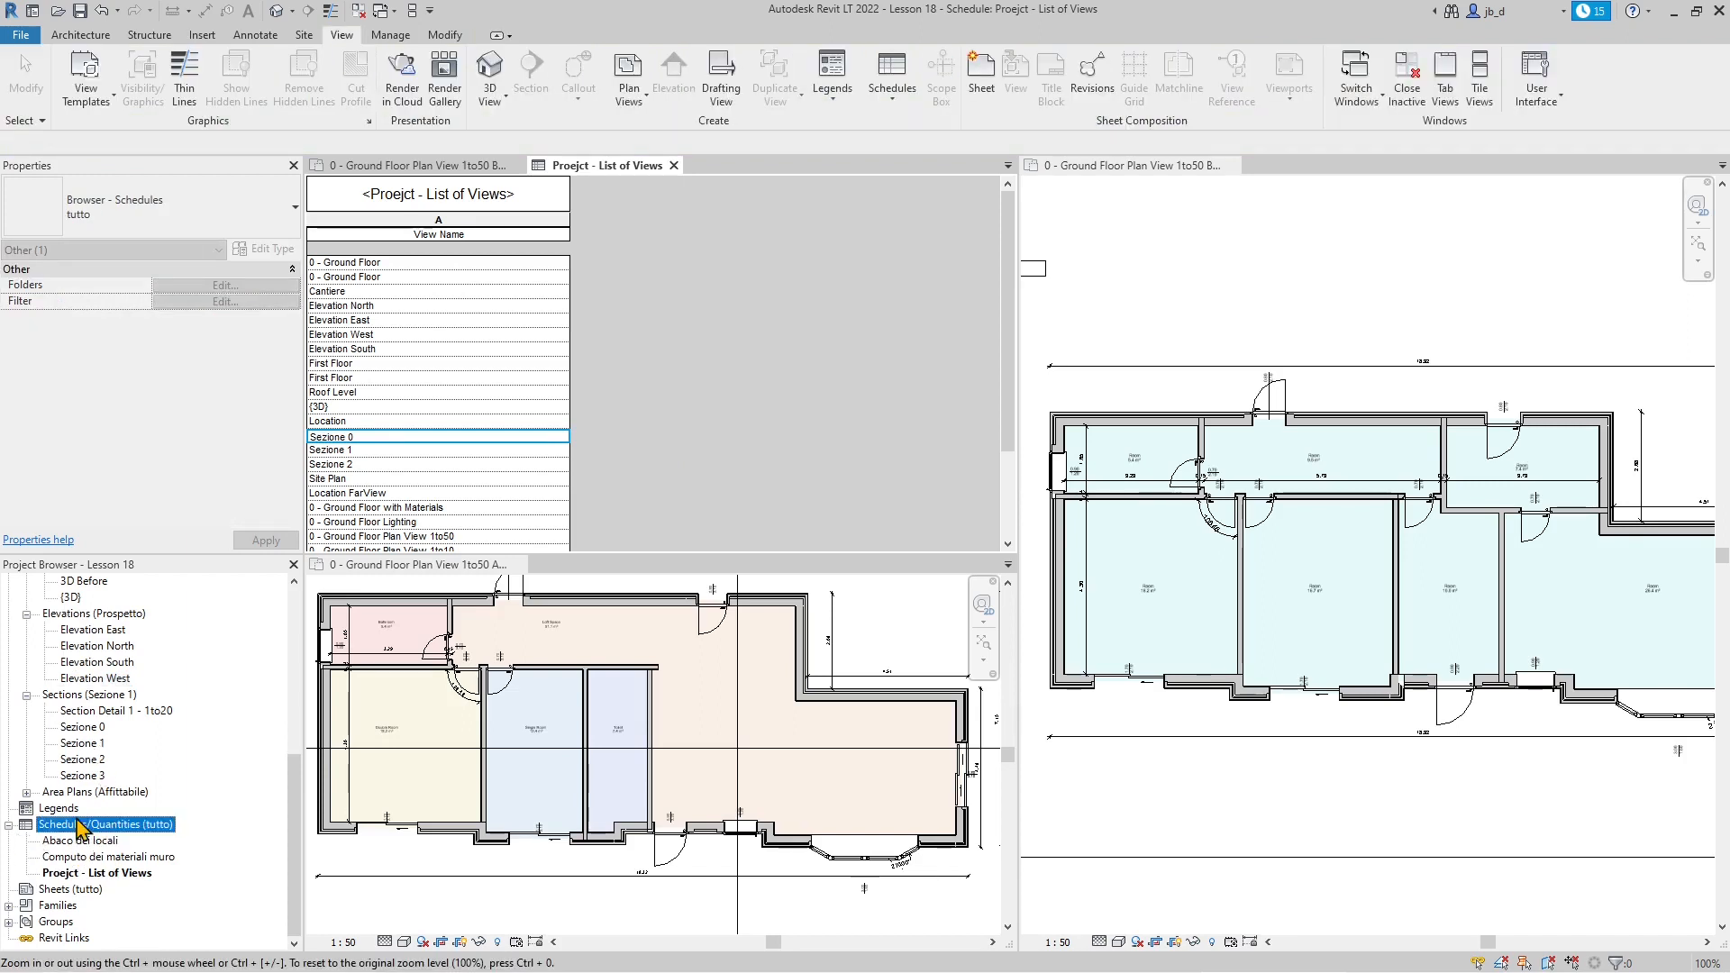
pyautogui.click(96, 877)
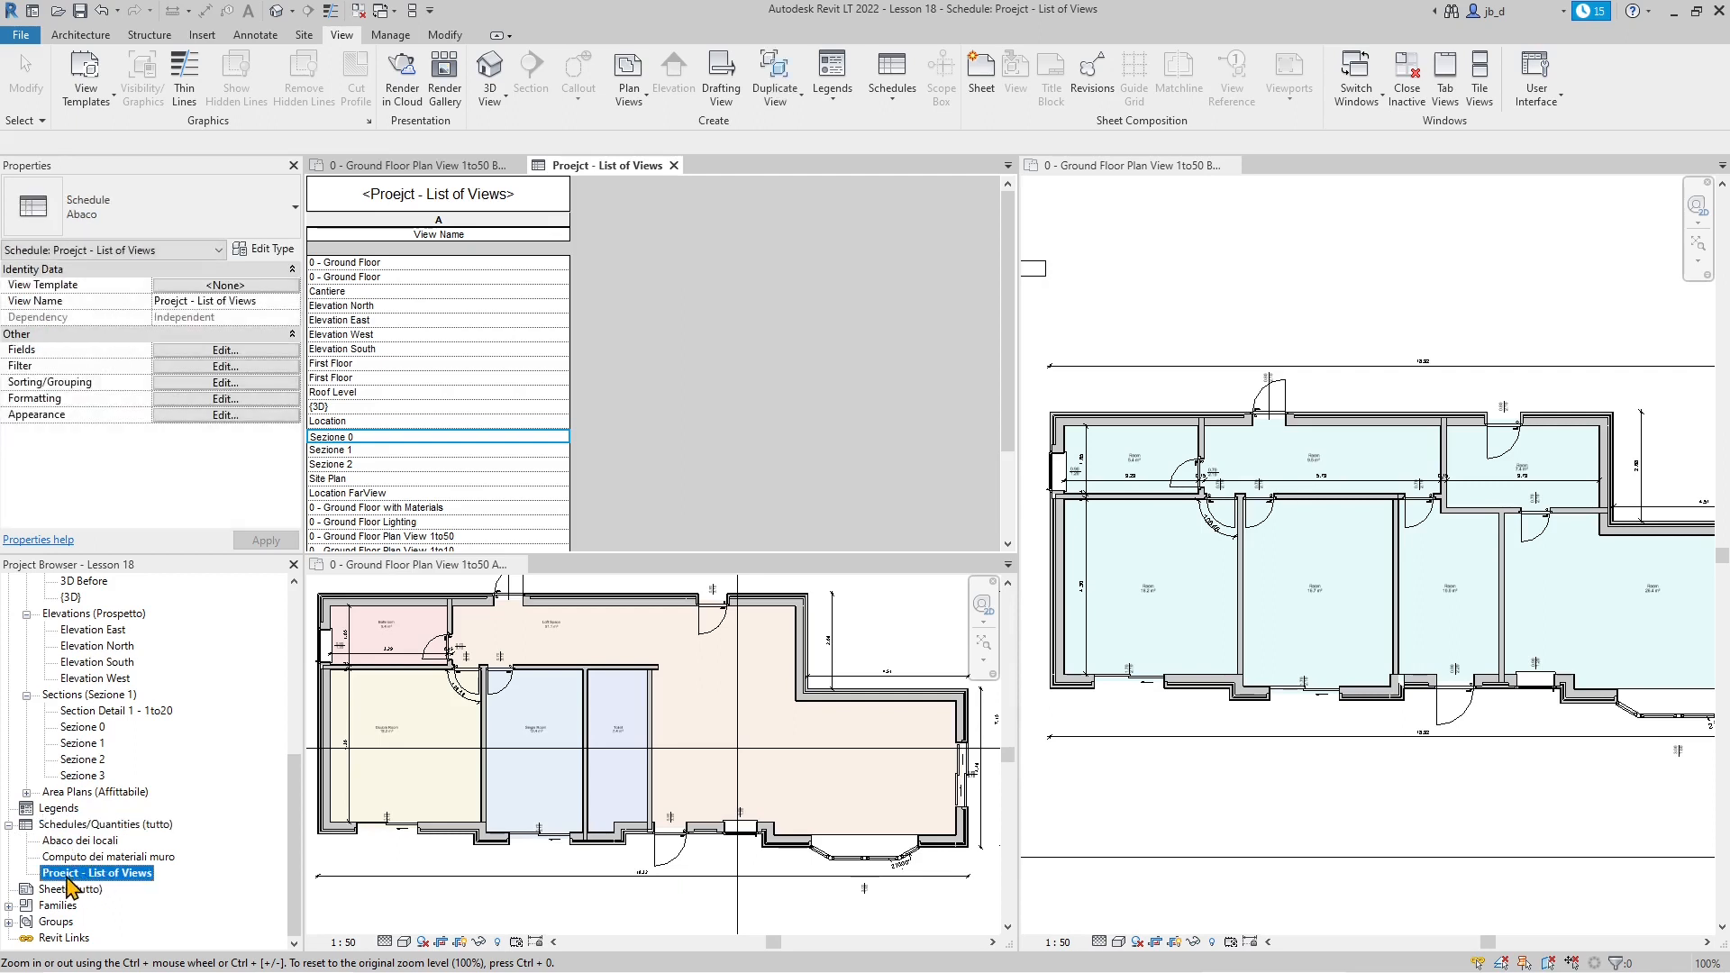
pyautogui.click(406, 205)
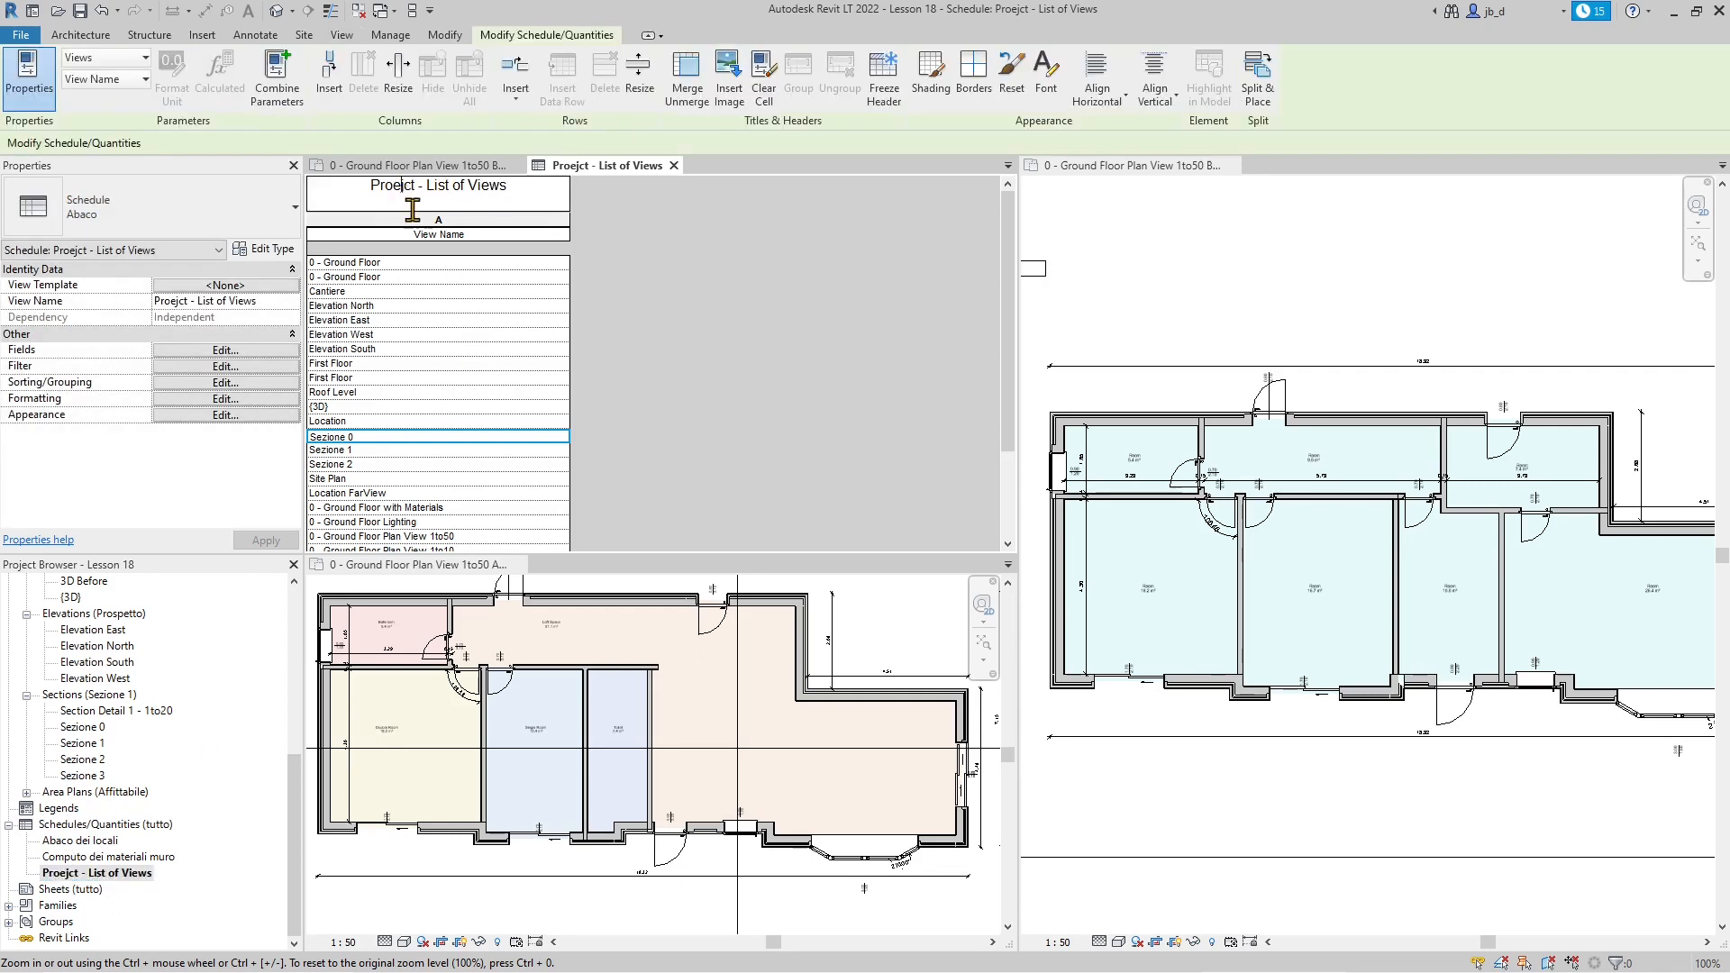
pyautogui.press('BackSpace')
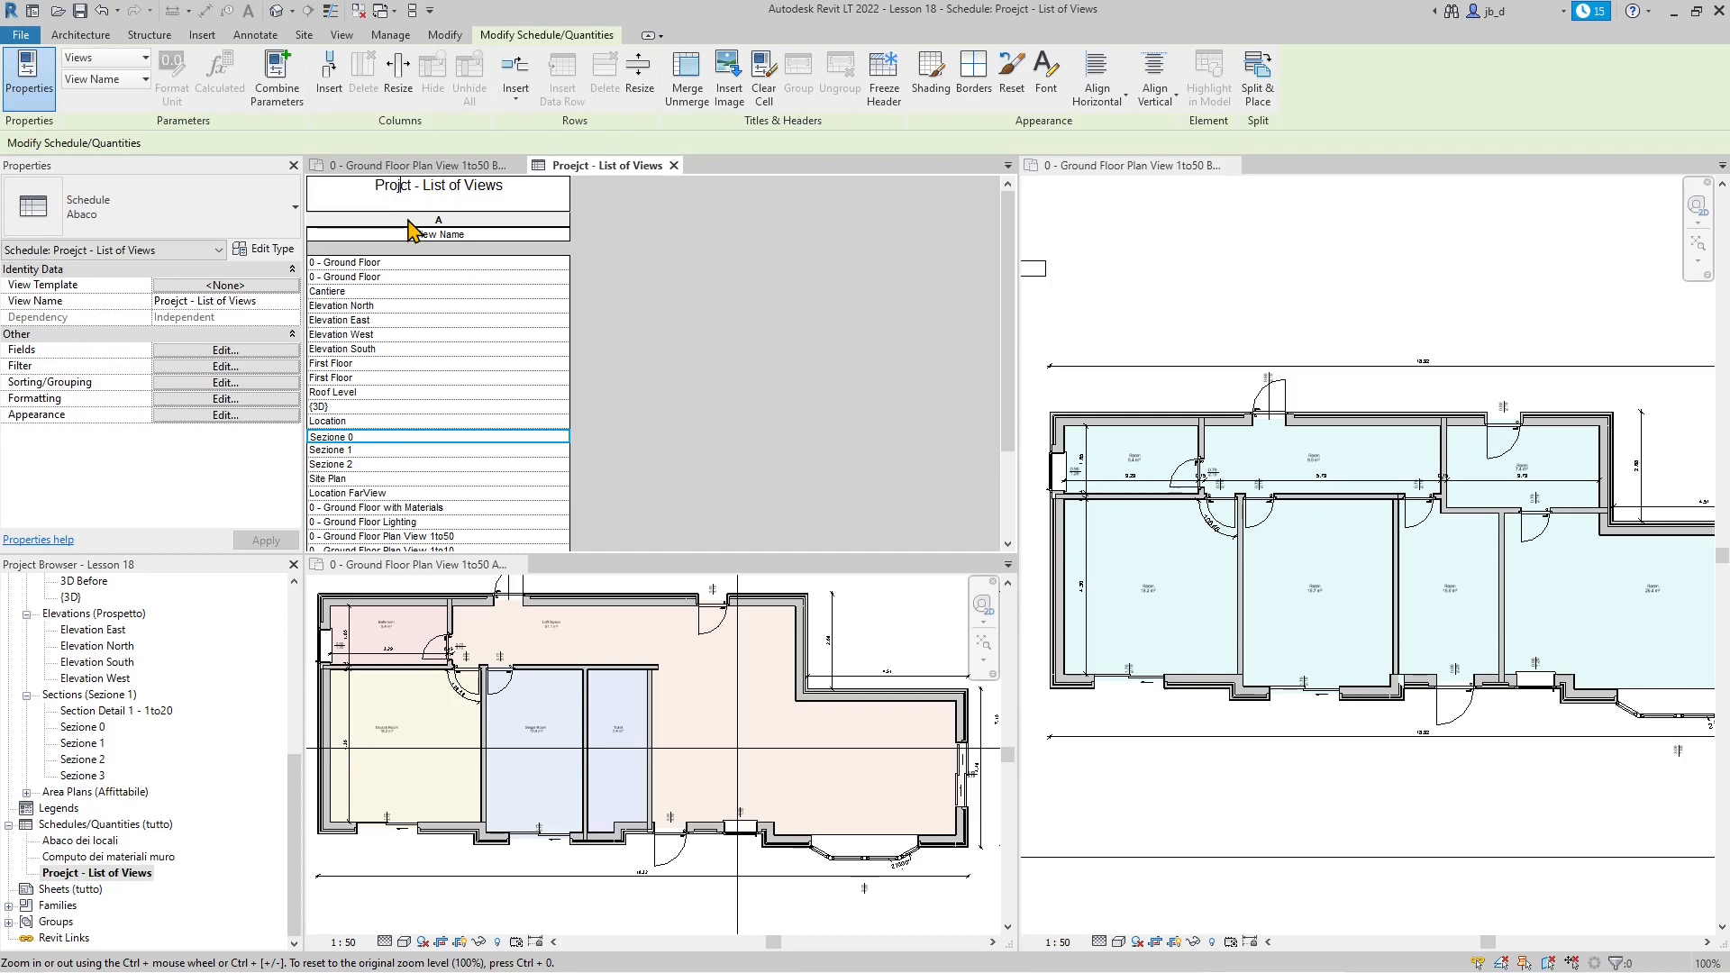
pyautogui.write('e')
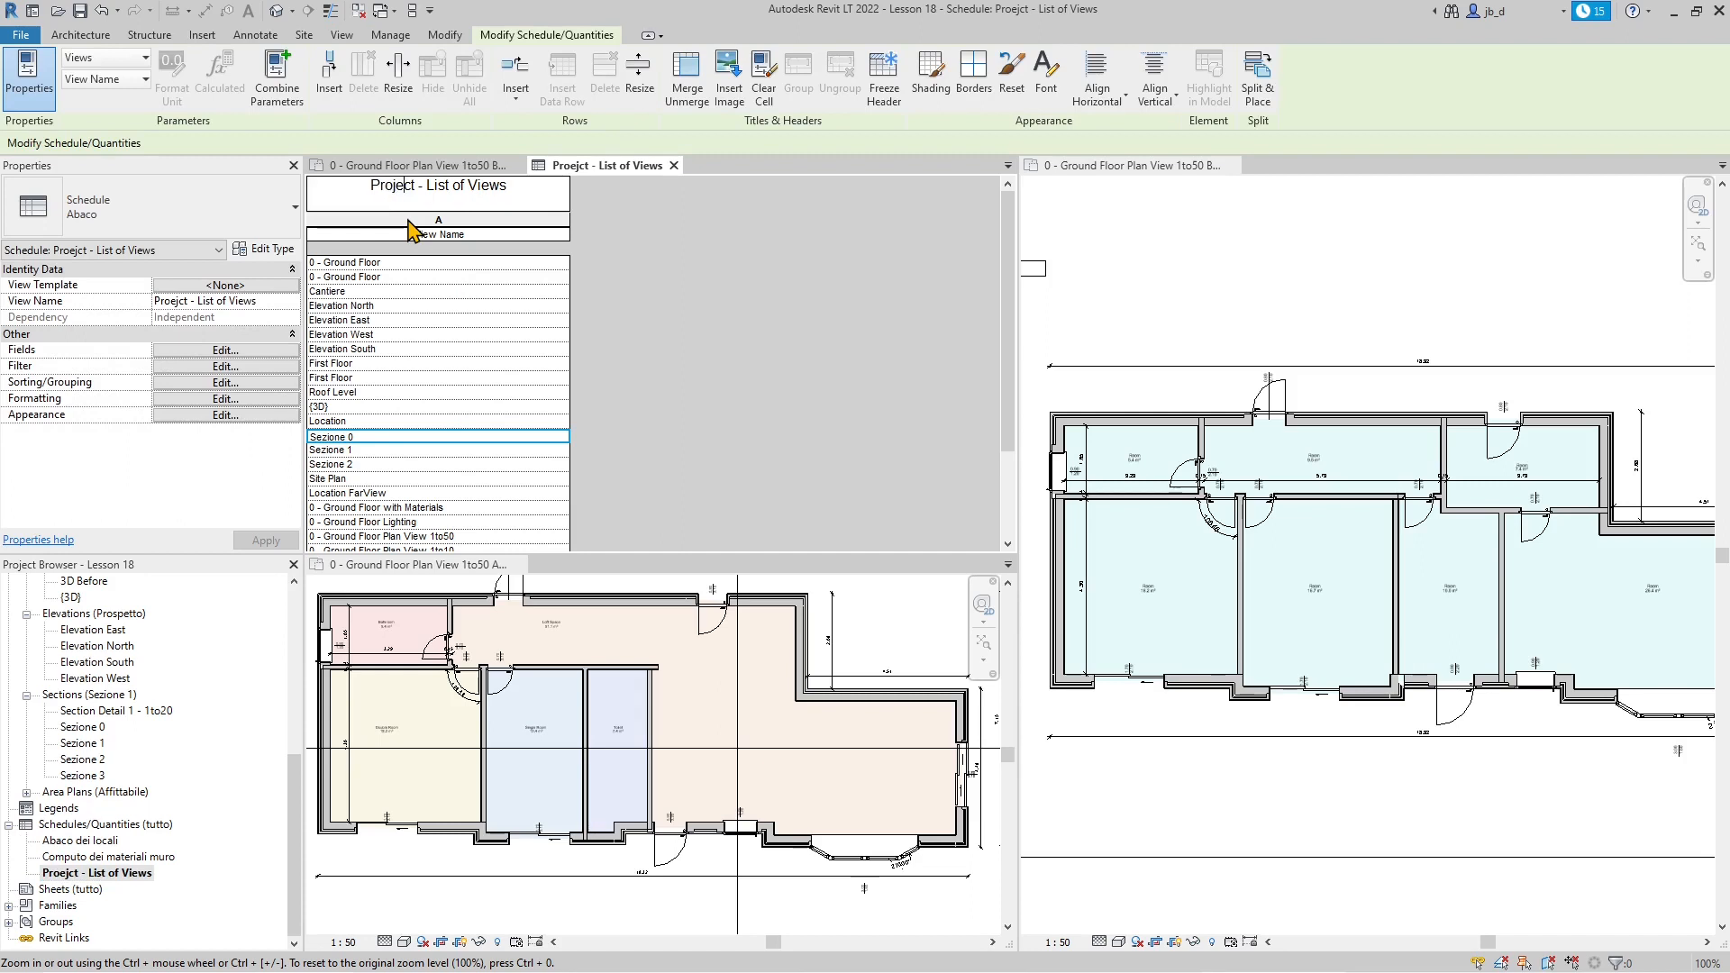
pyautogui.click(715, 279)
# - Open the Abaco dei locali schedule and change its title to "Proejct ROOMS"
pyautogui.click(75, 841)
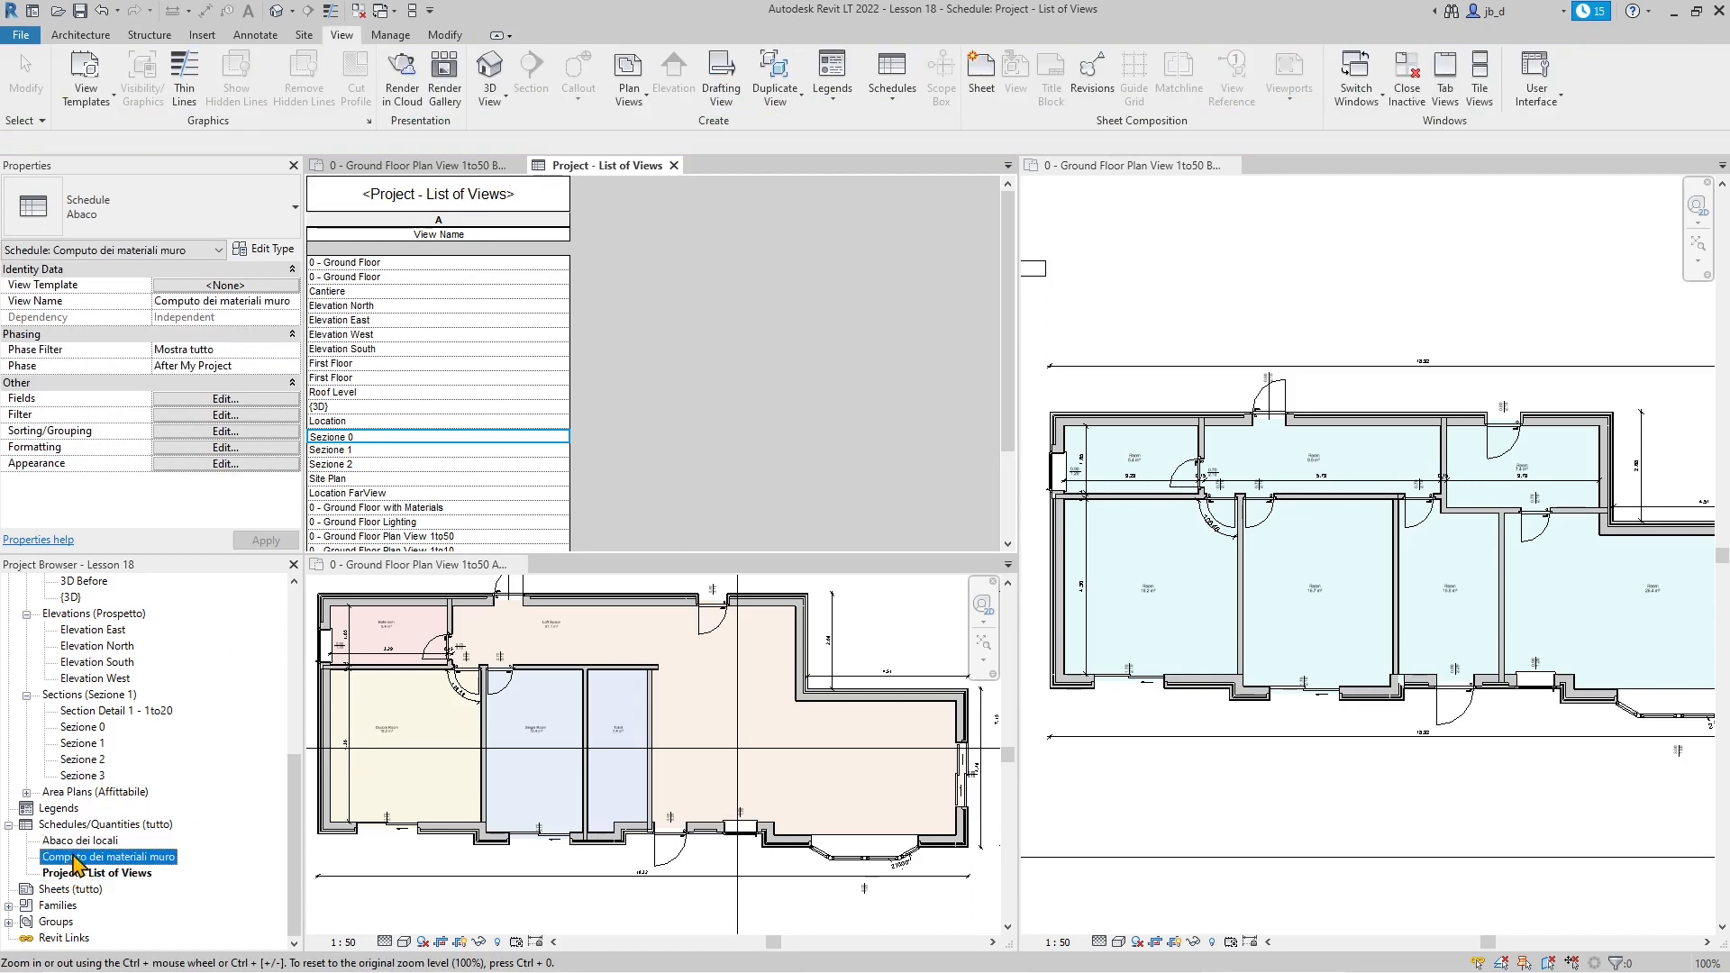
pyautogui.click(77, 857)
pyautogui.click(76, 842)
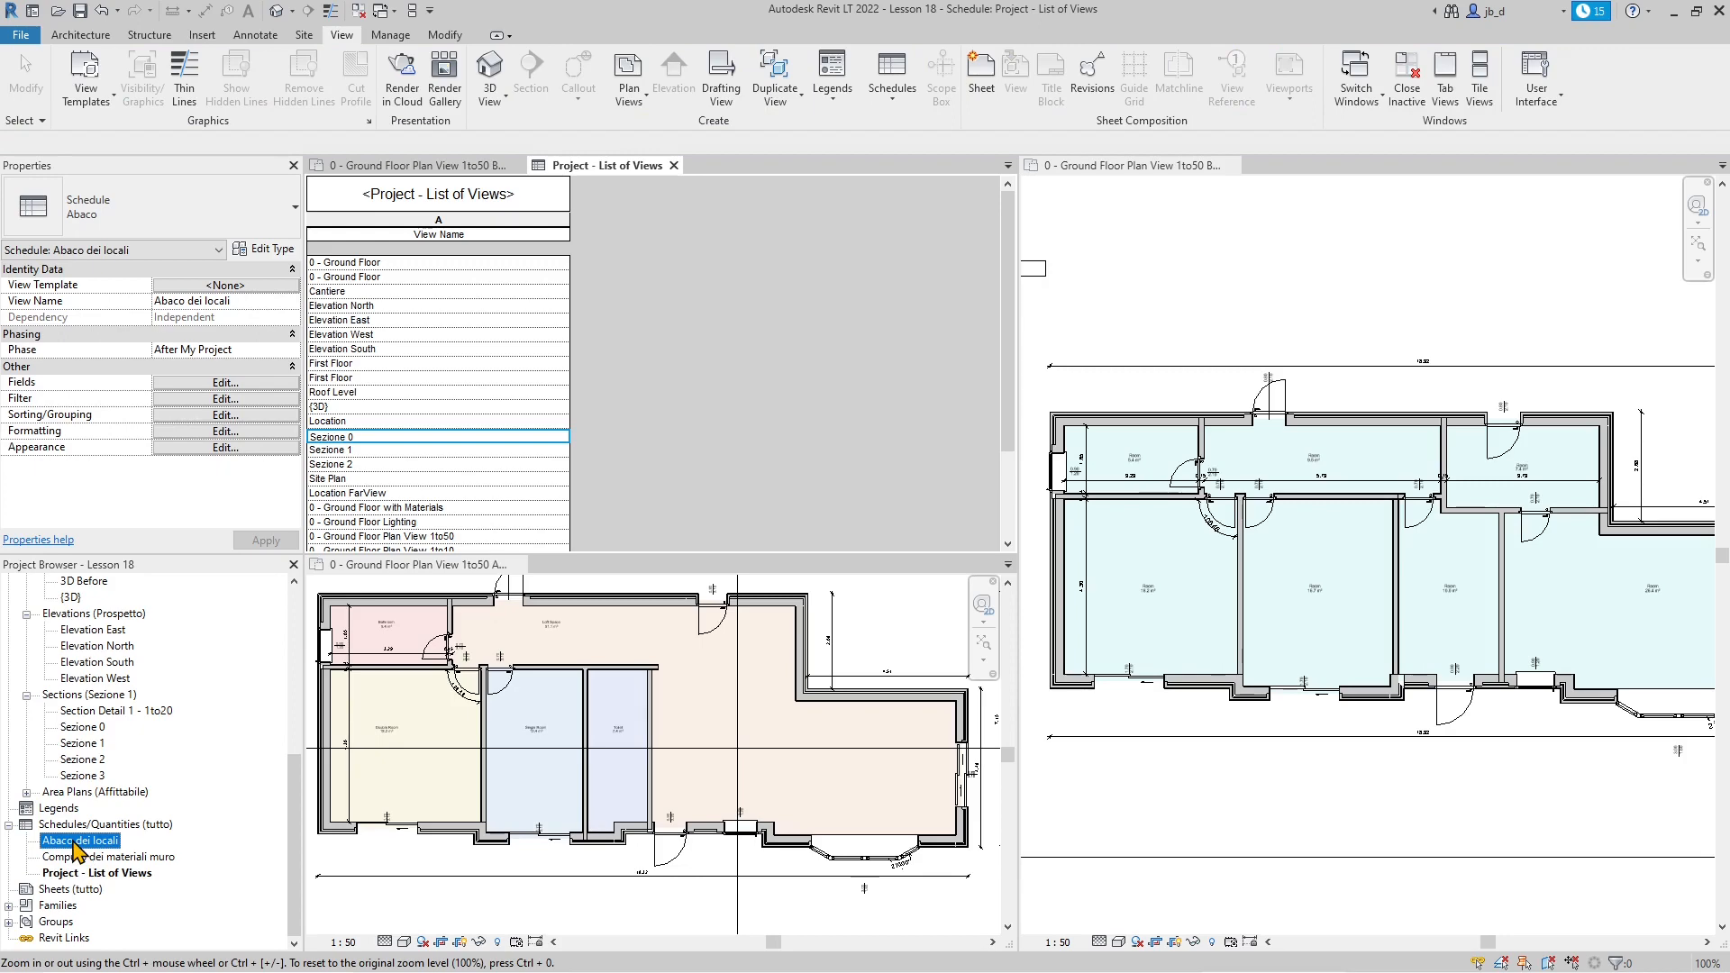
pyautogui.doubleClick(78, 841)
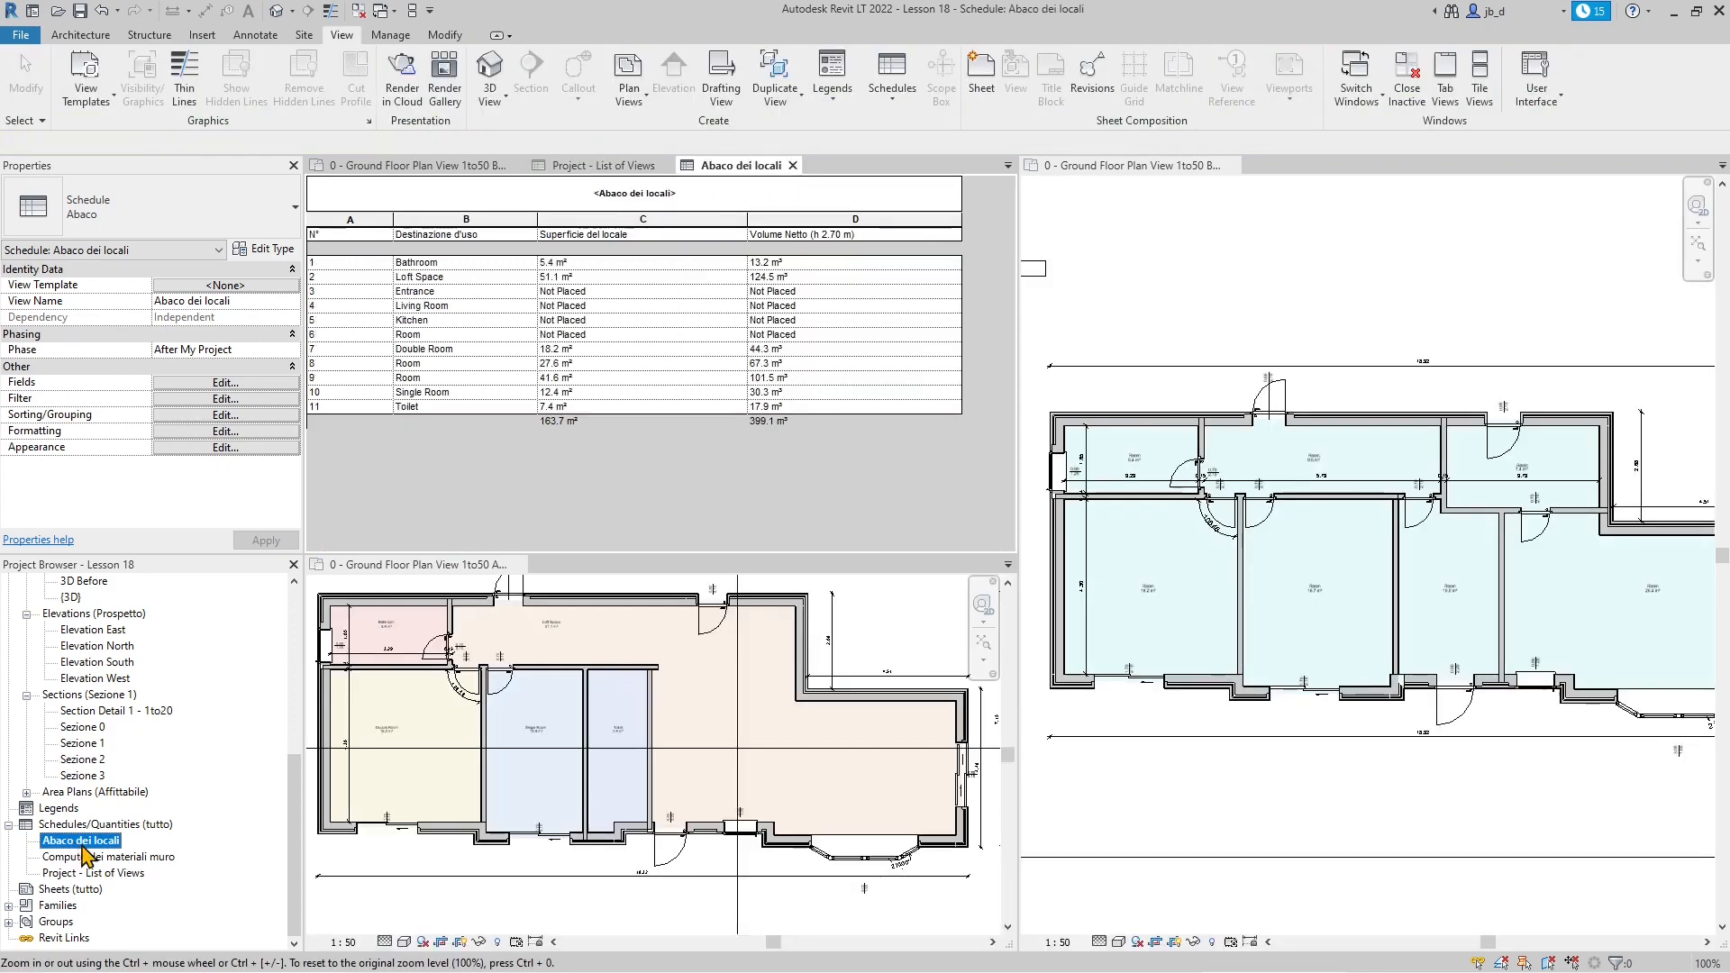
pyautogui.click(639, 187)
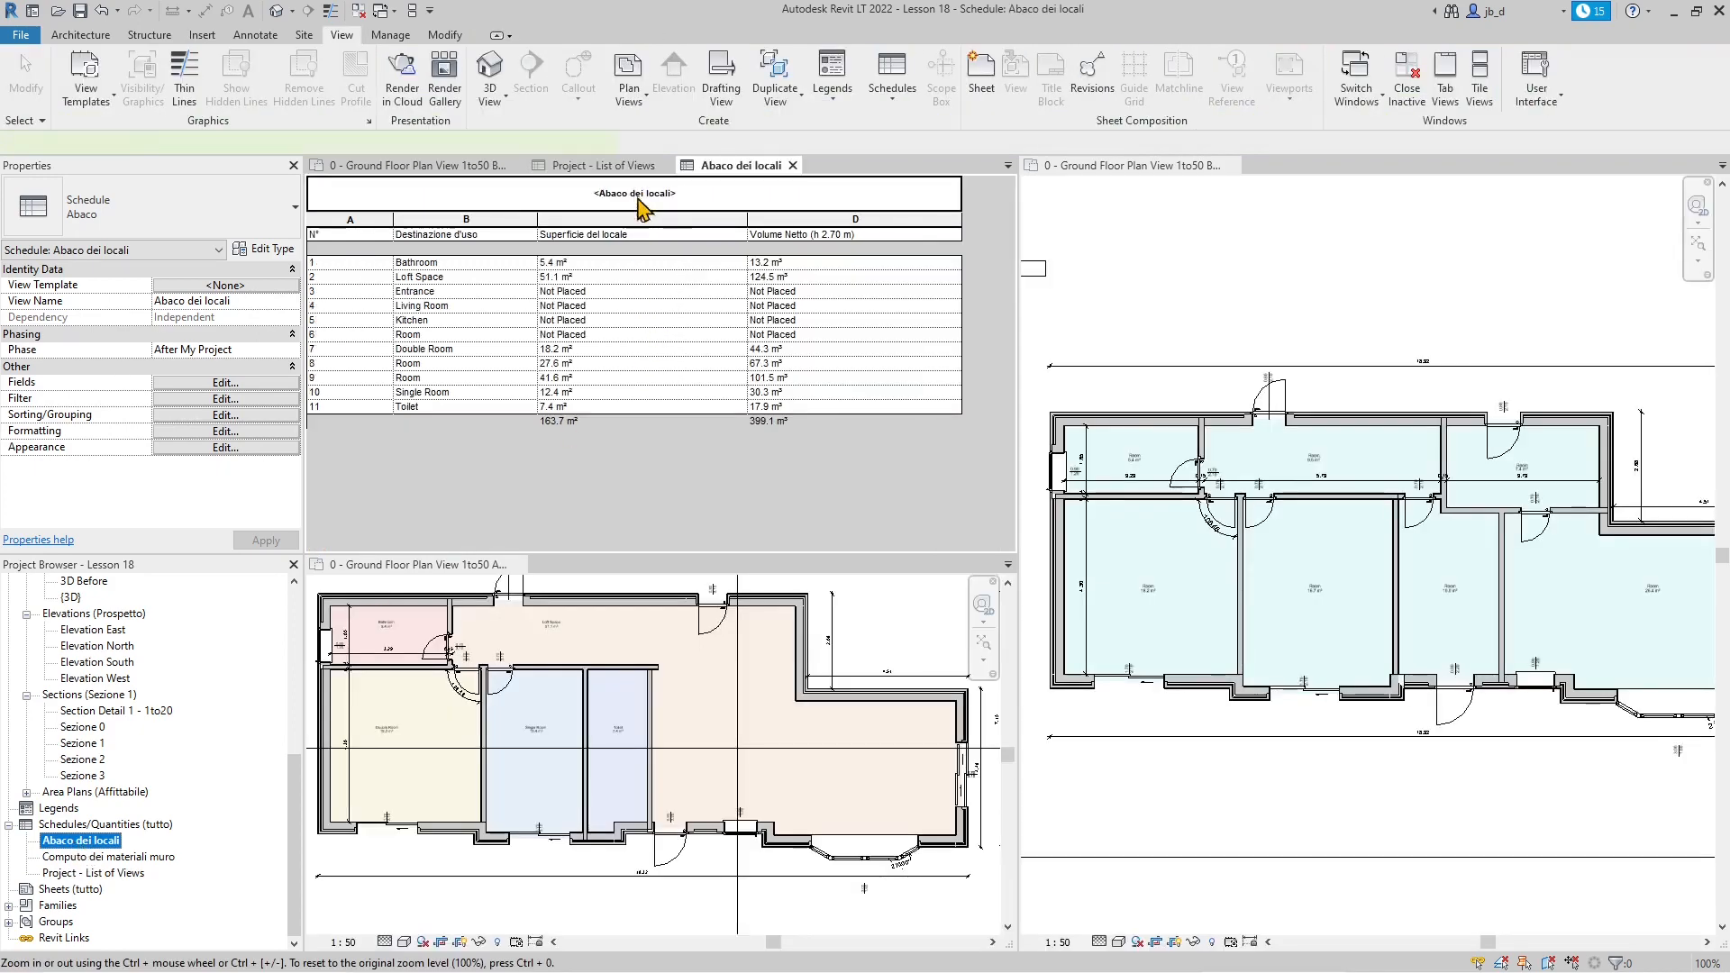
pyautogui.moveTo(742, 199); pyautogui.dragTo(446, 172)
pyautogui.write('Proejct R')
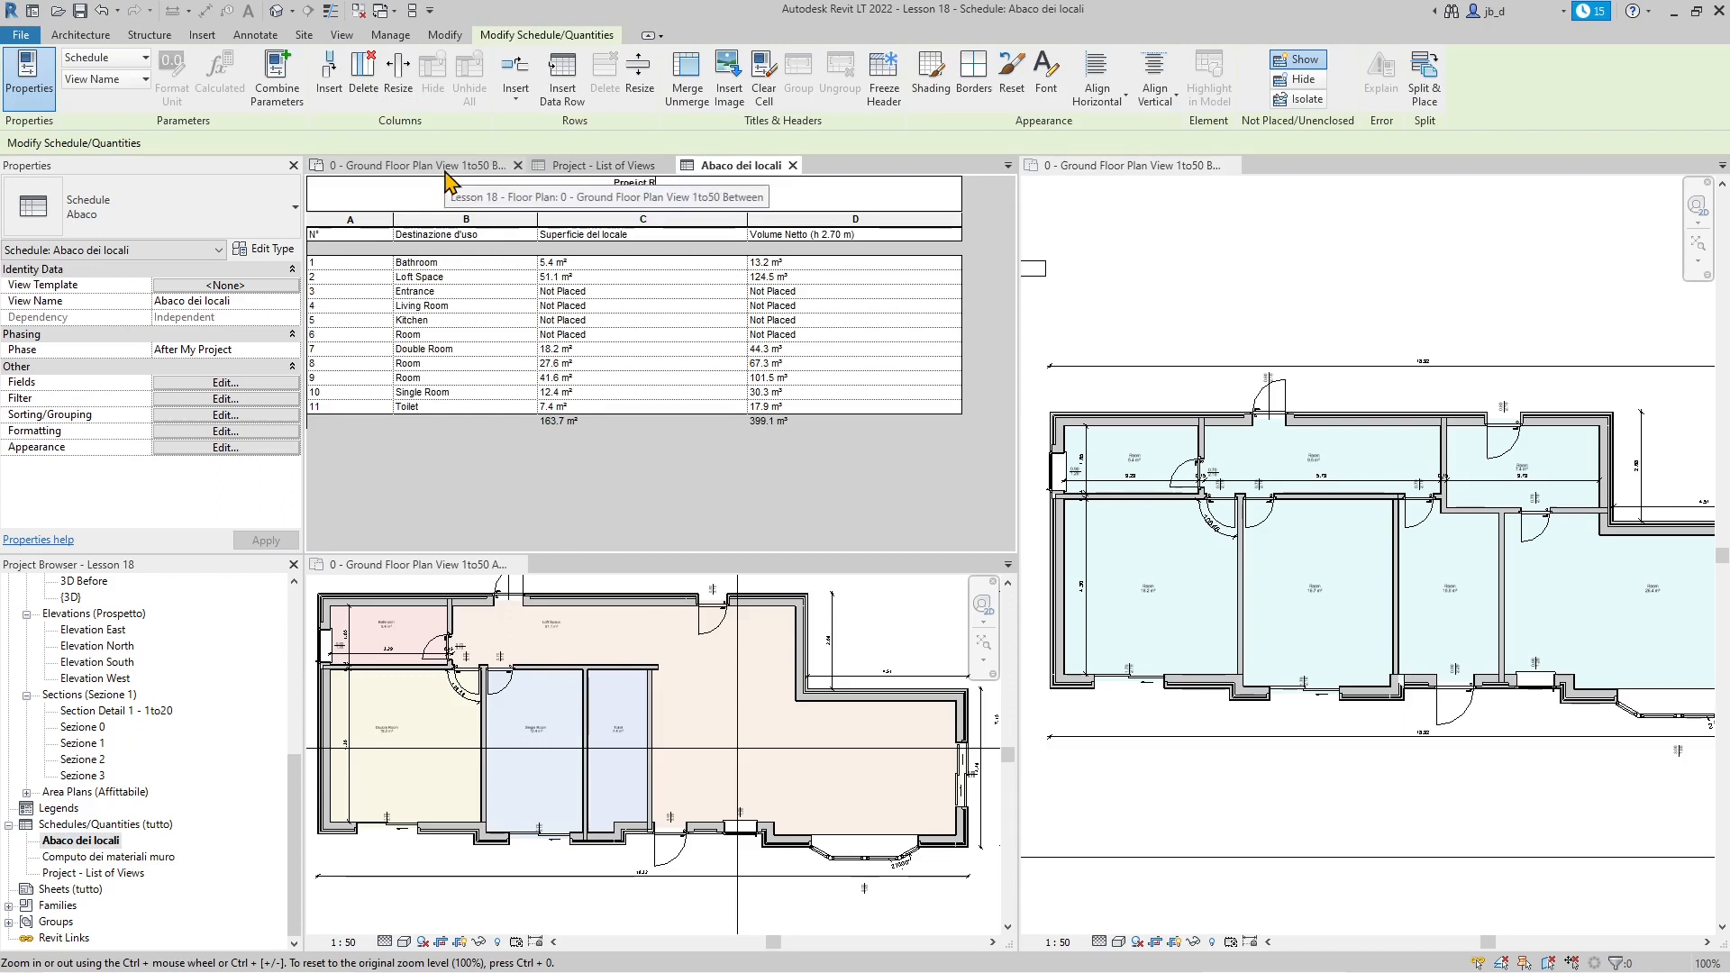
pyautogui.write('OOMS')
pyautogui.click(689, 293)
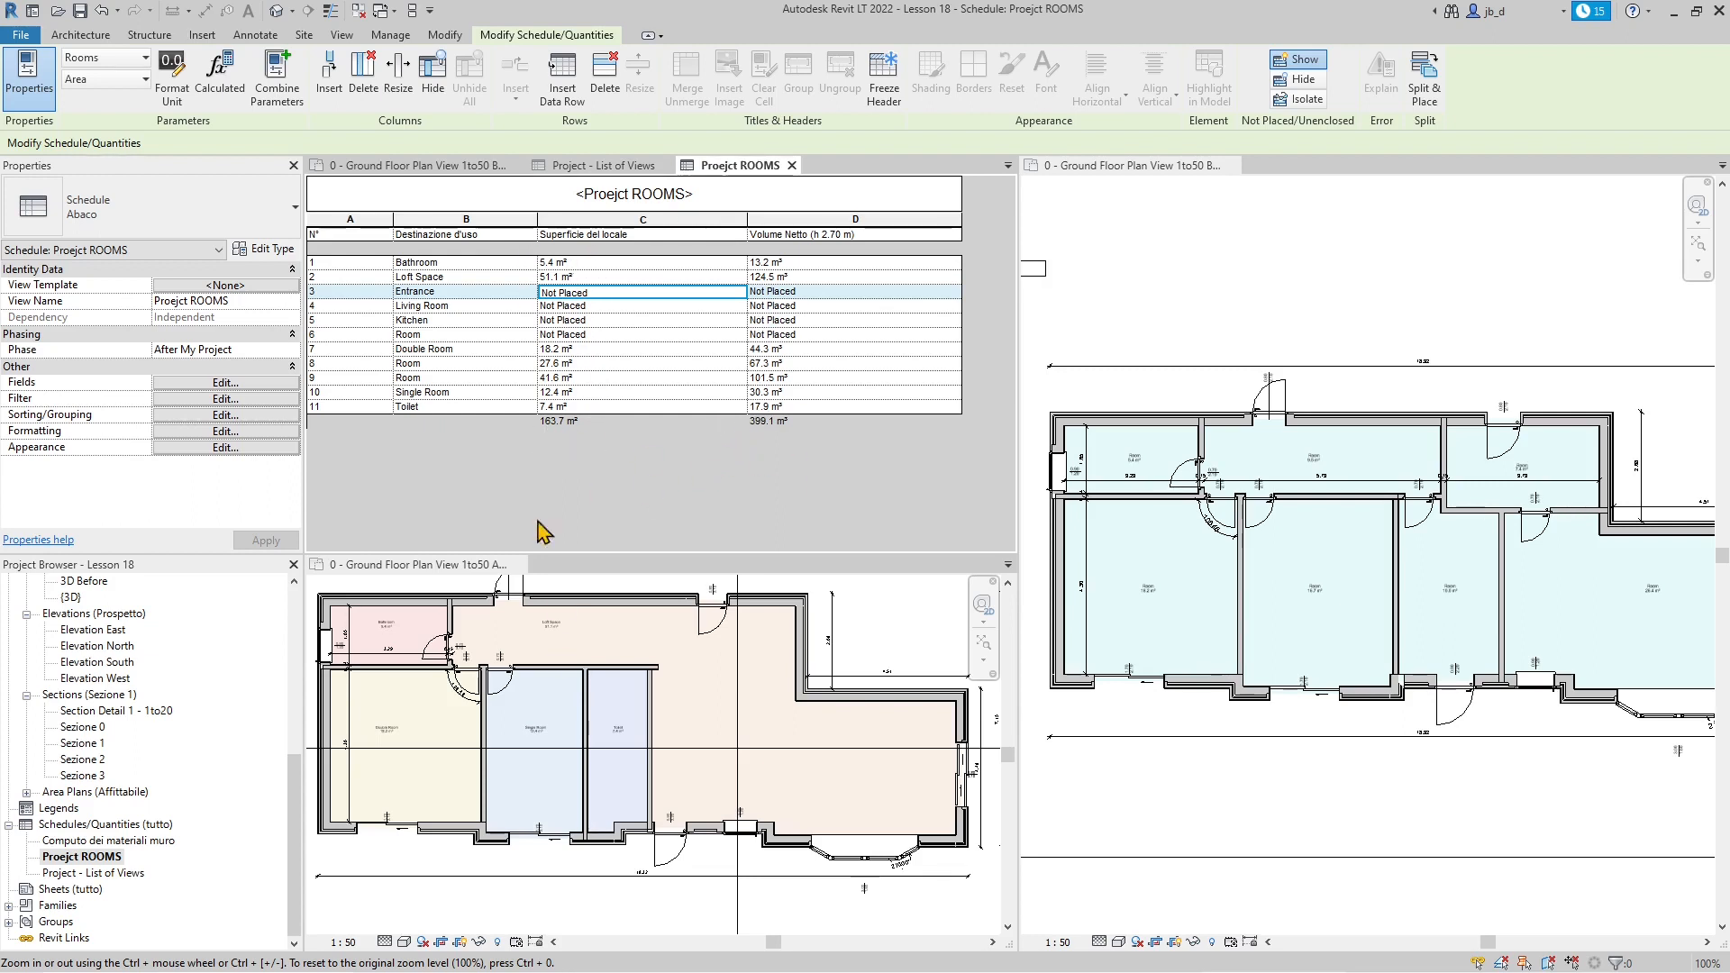
# - Open the Computo dei materiali muro schedule and change its title to "Walls Materials"
pyautogui.click(98, 873)
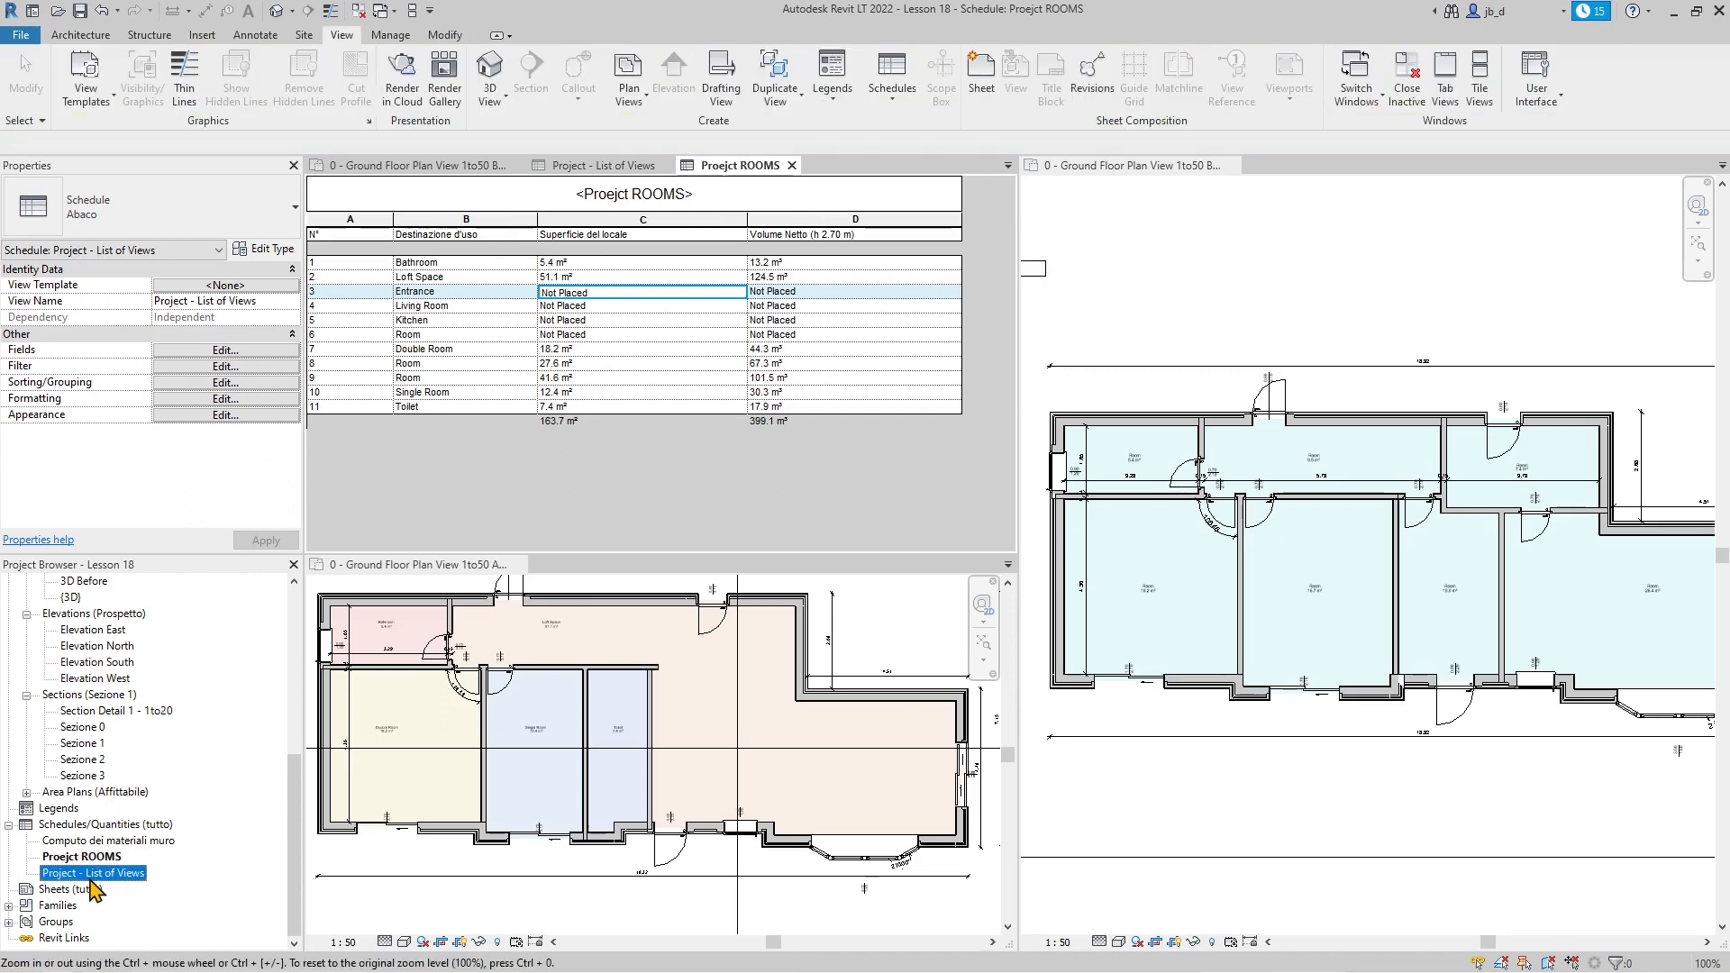
pyautogui.doubleClick(86, 841)
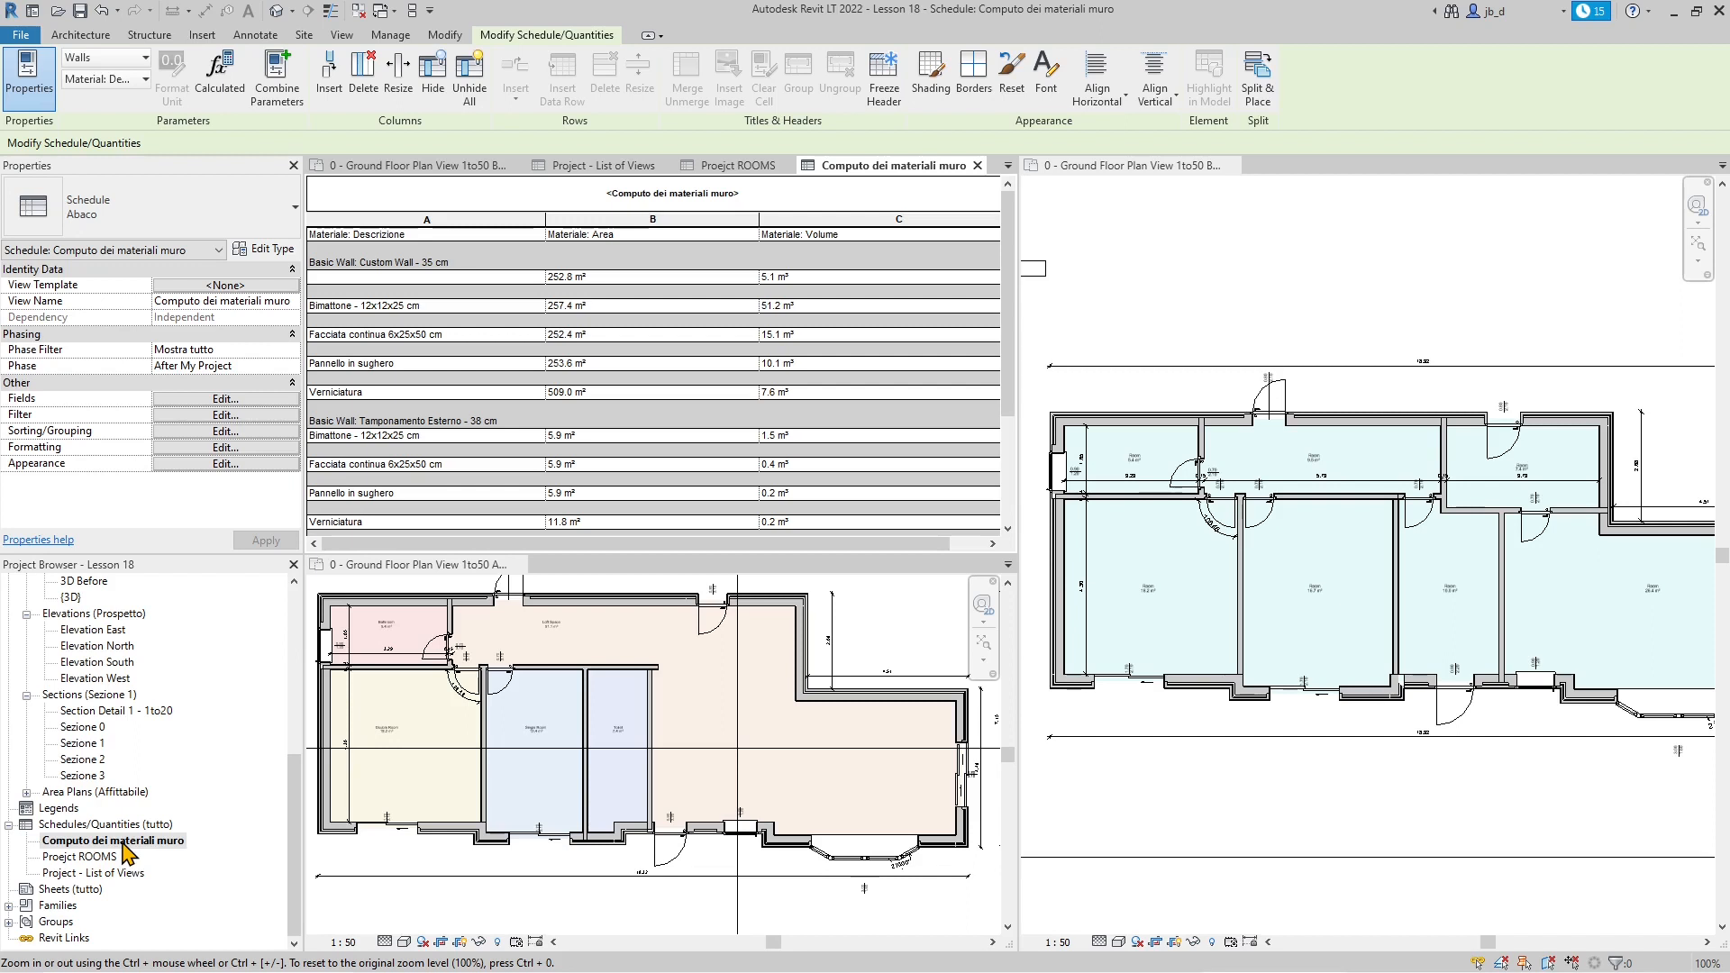
pyautogui.click(664, 188)
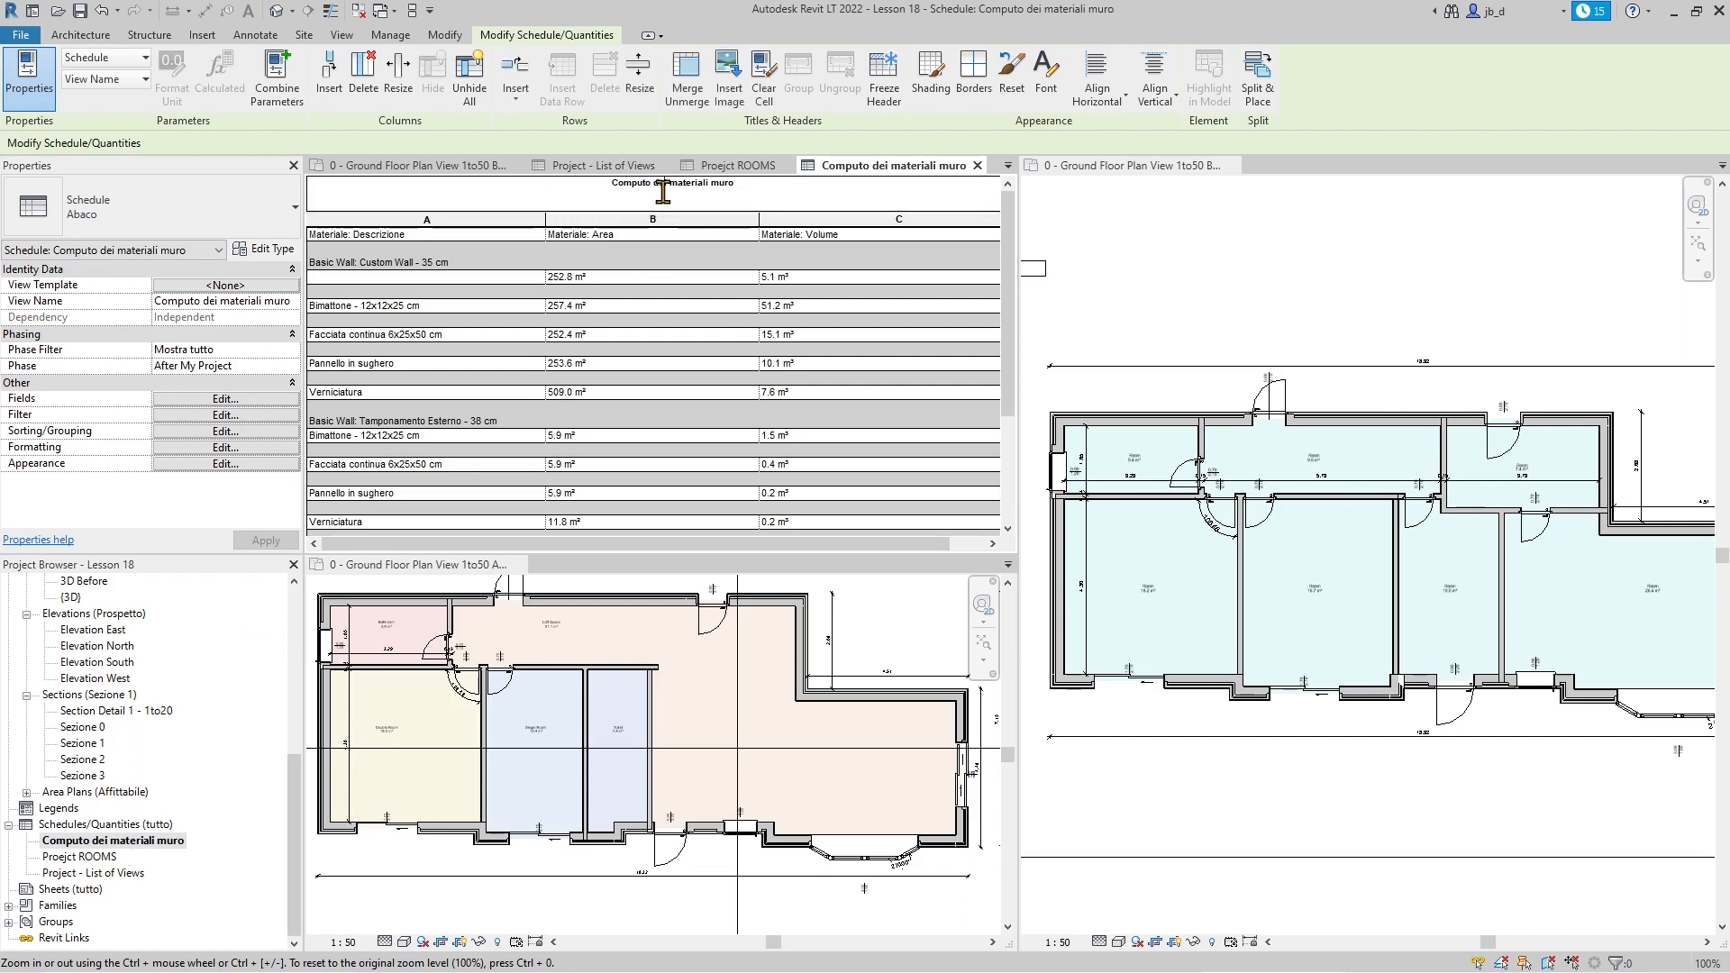
pyautogui.moveTo(733, 185); pyautogui.dragTo(506, 146)
pyautogui.write('Walls Materials')
pyautogui.press('Return')
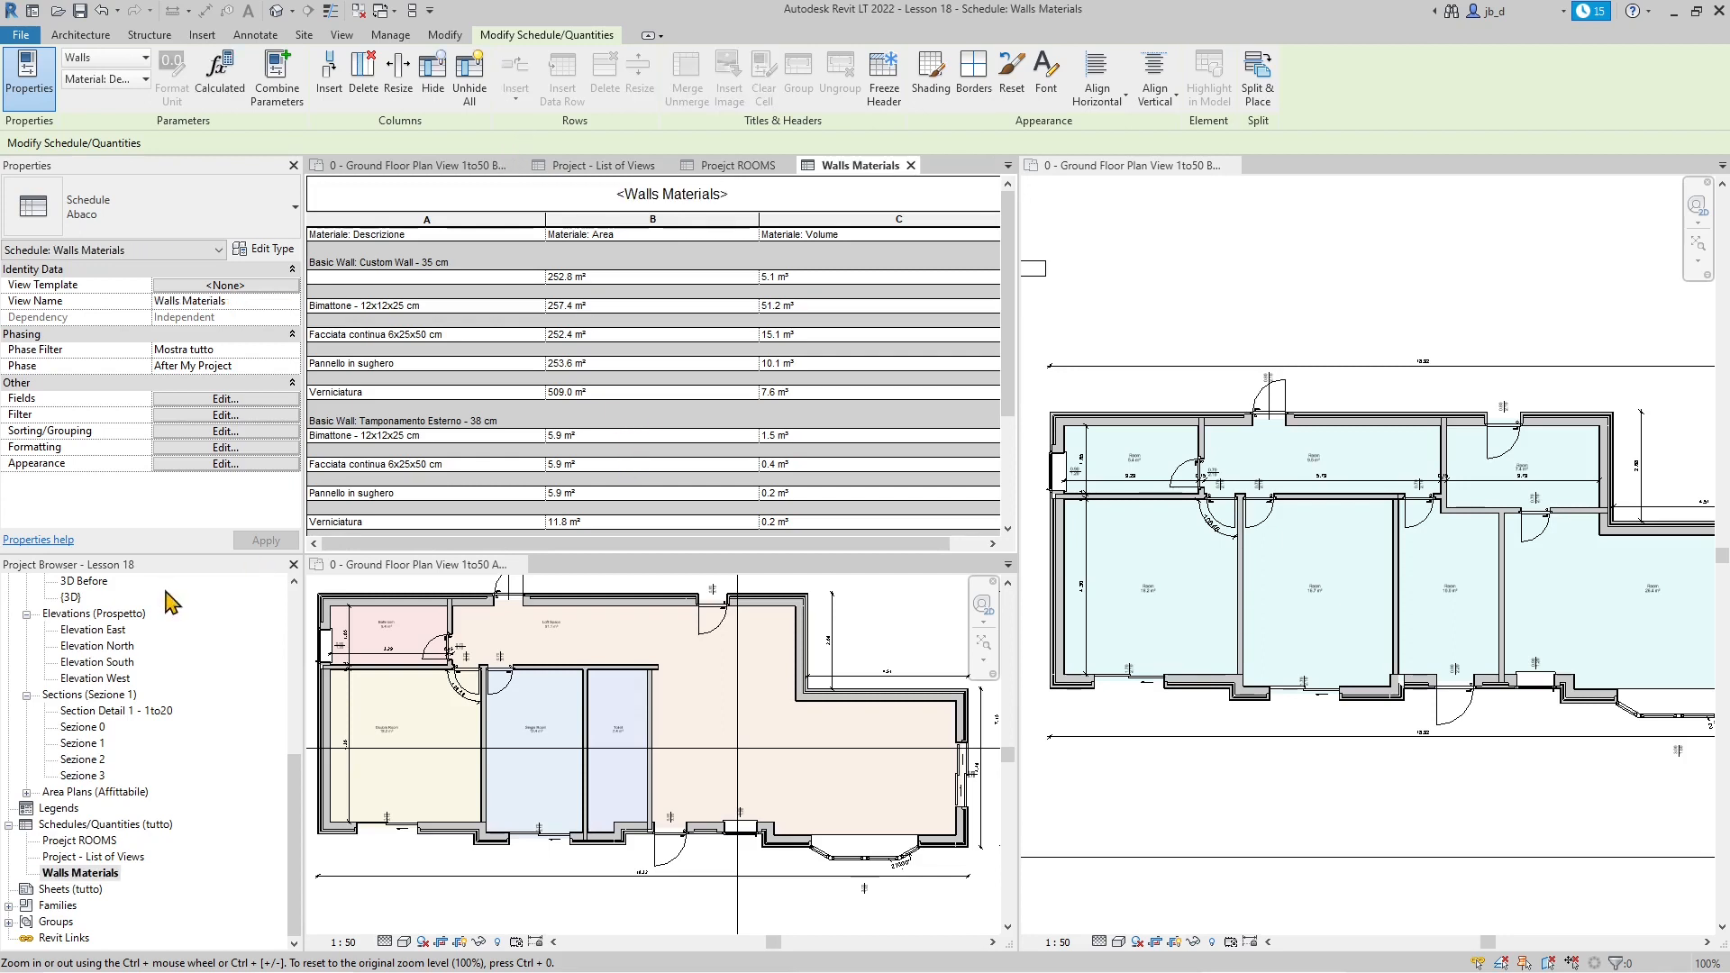
# - Reopen the rooms schedule and correct the spelling of its title to "Project ROOMS"
pyautogui.click(110, 857)
pyautogui.click(110, 873)
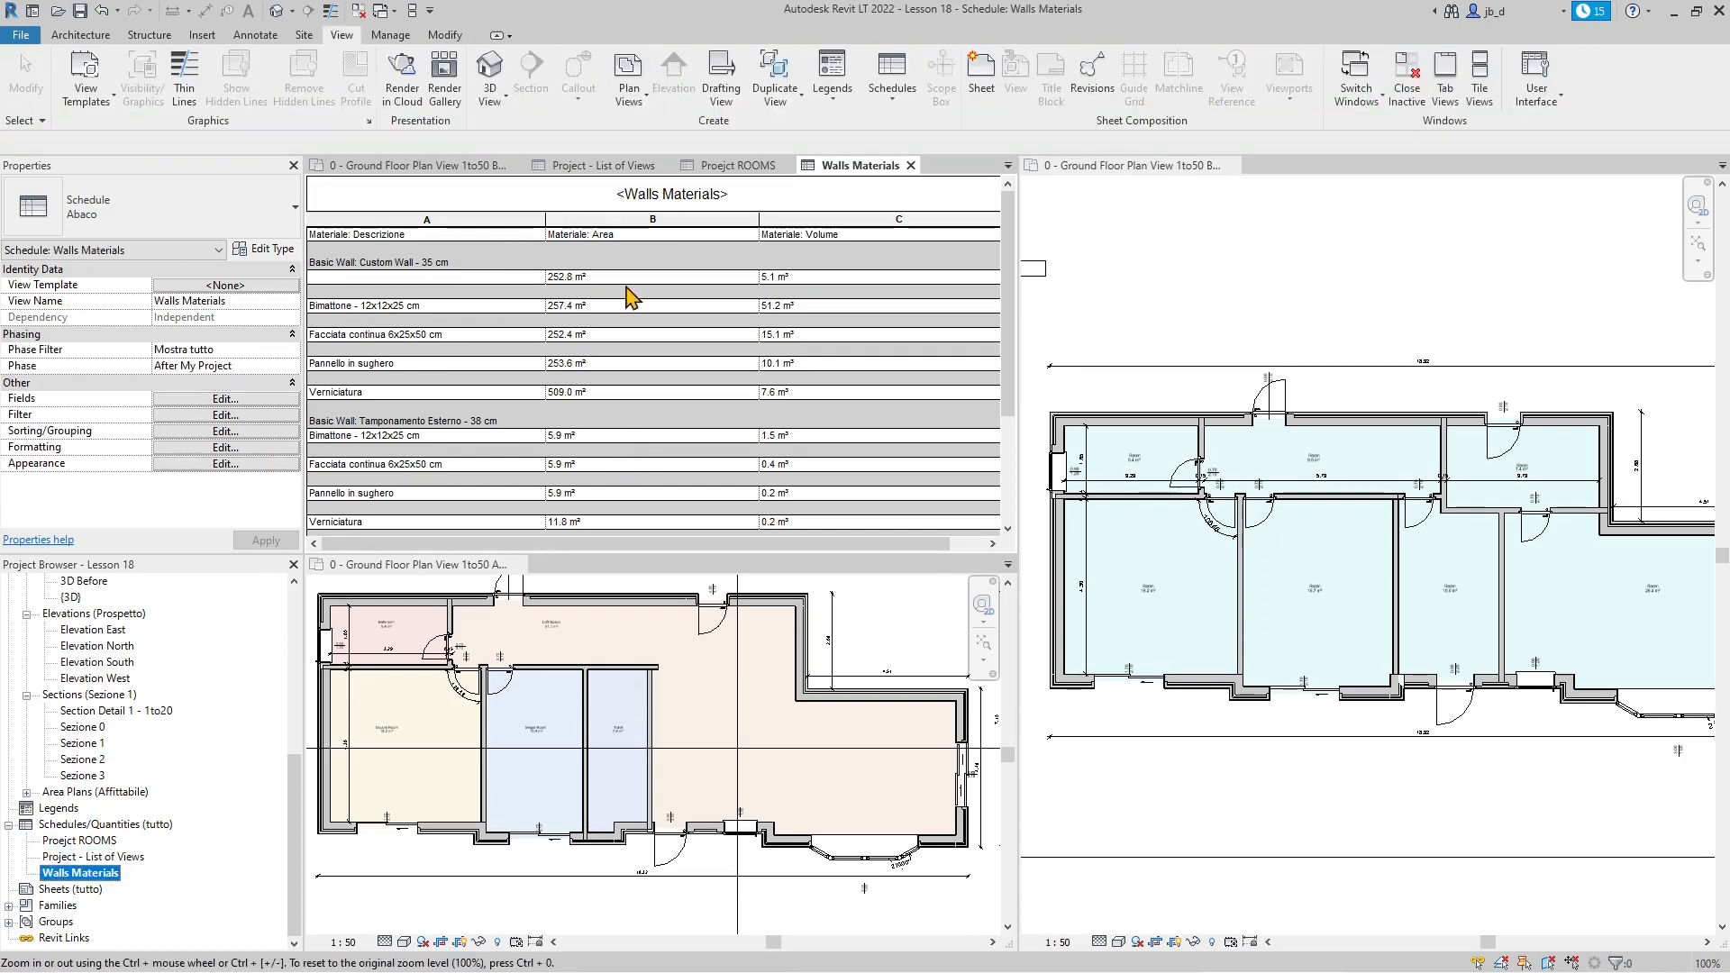
pyautogui.click(119, 857)
pyautogui.doubleClick(102, 840)
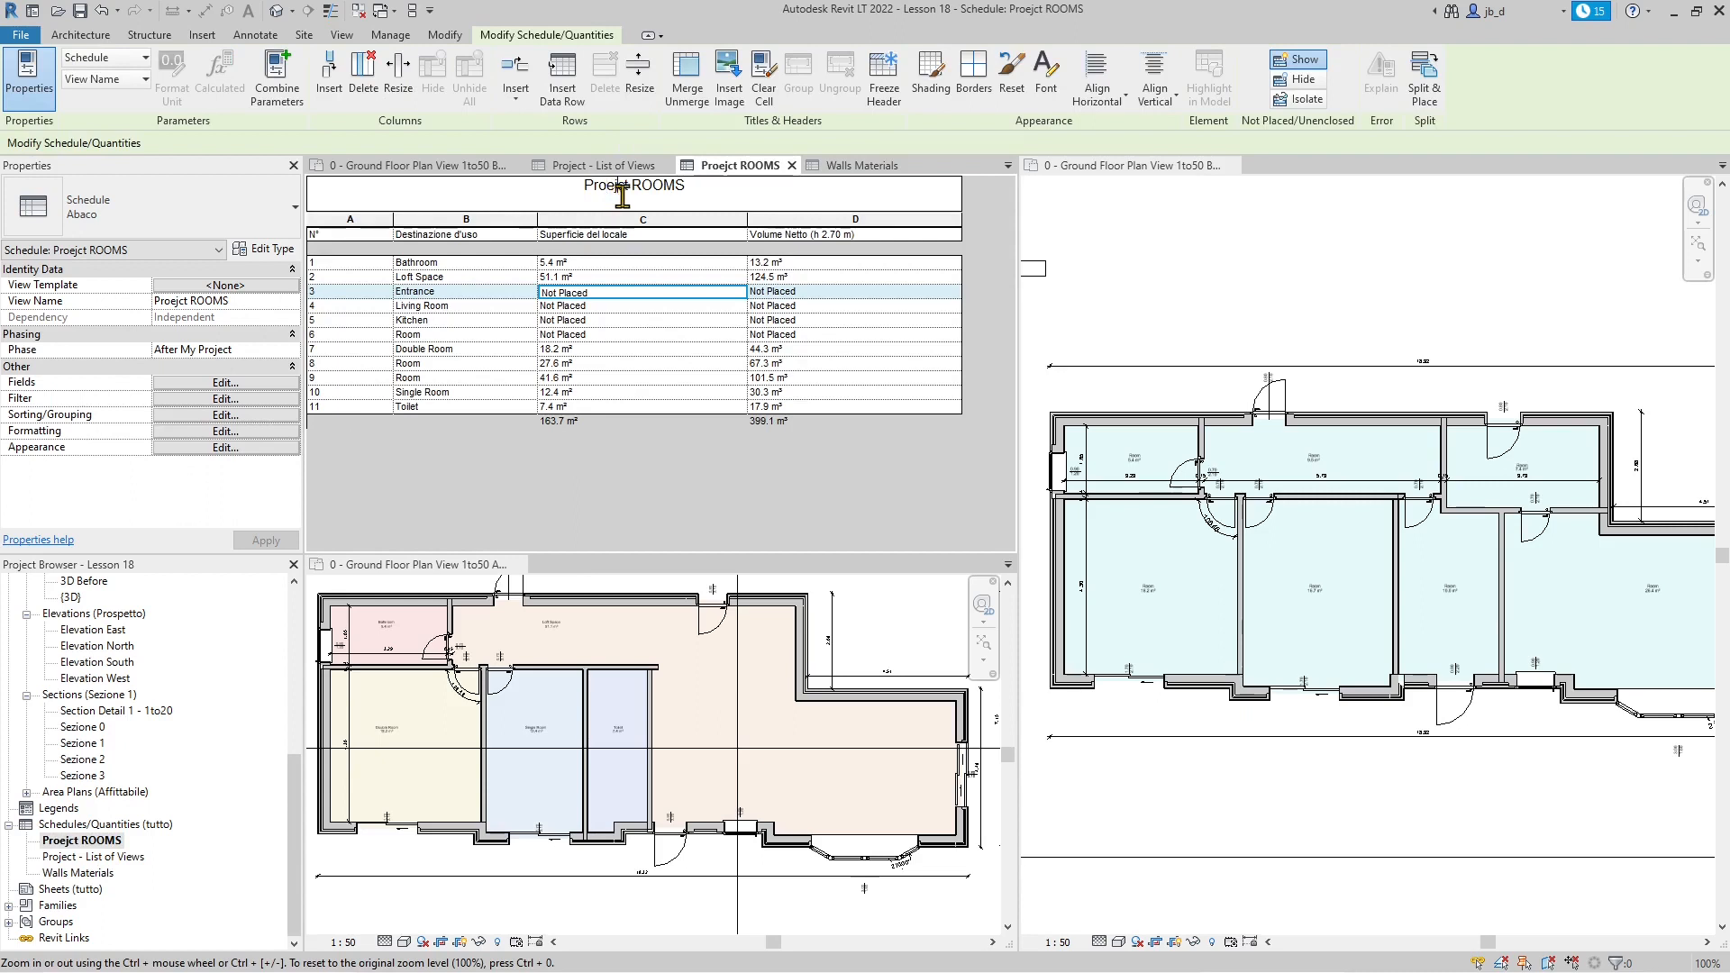
pyautogui.press('BackSpace')
pyautogui.press('BackSpace')
pyautogui.write('je')
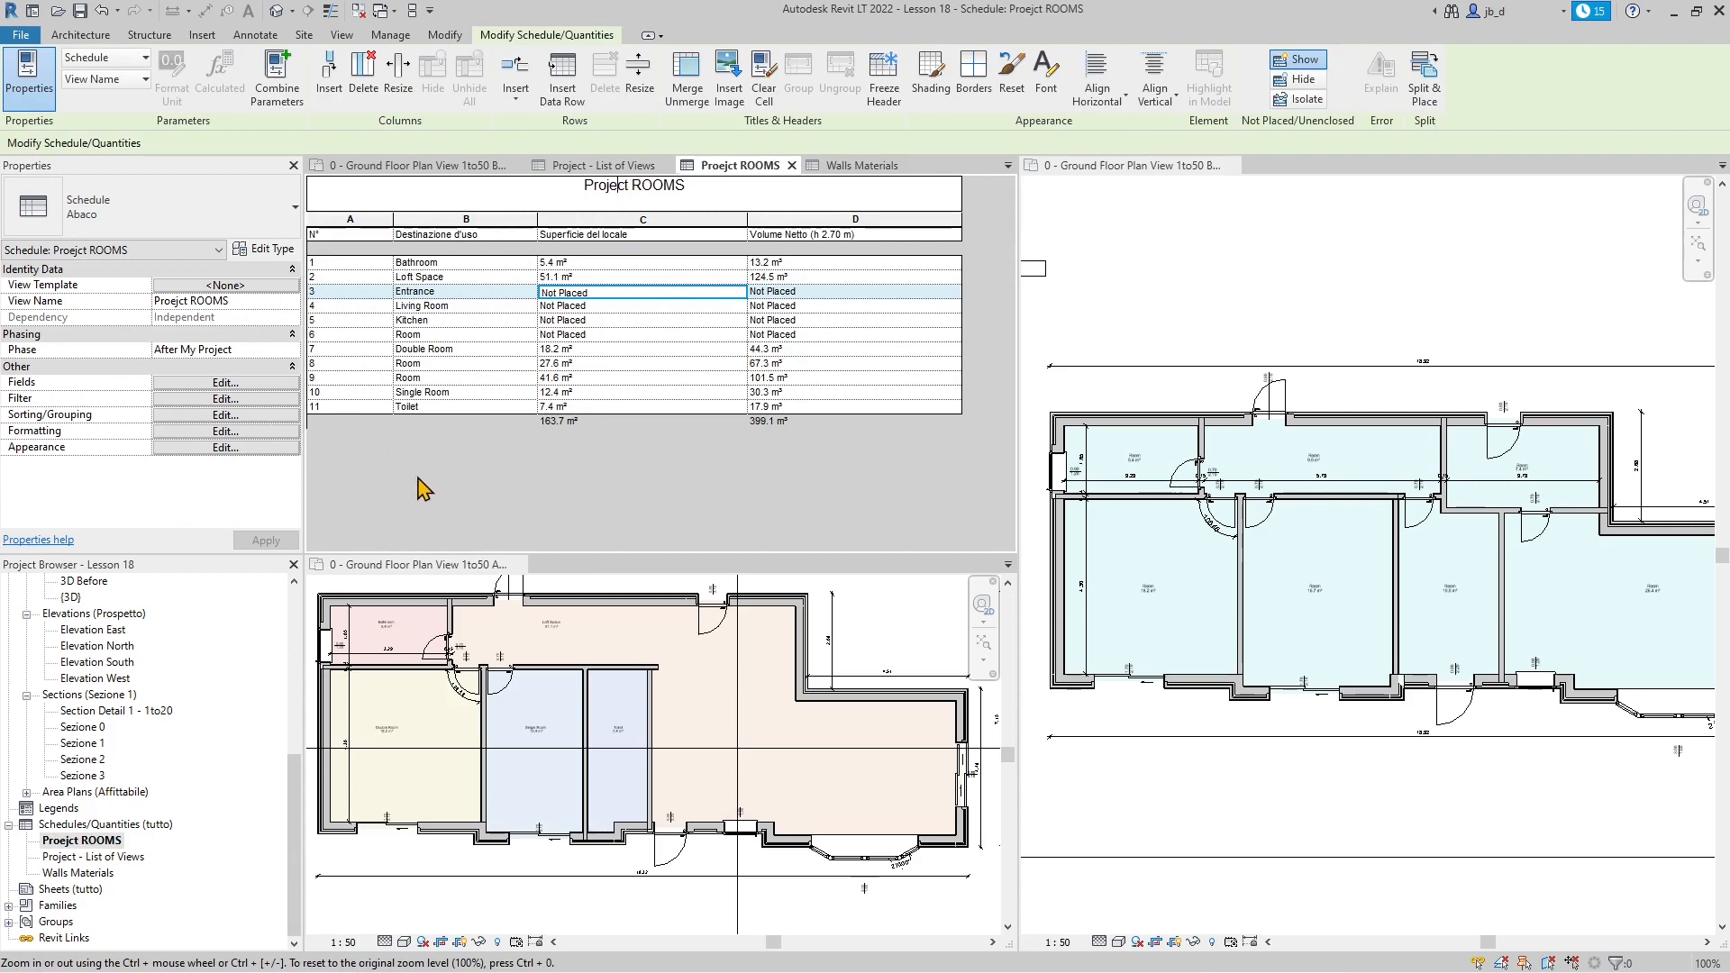
pyautogui.click(620, 435)
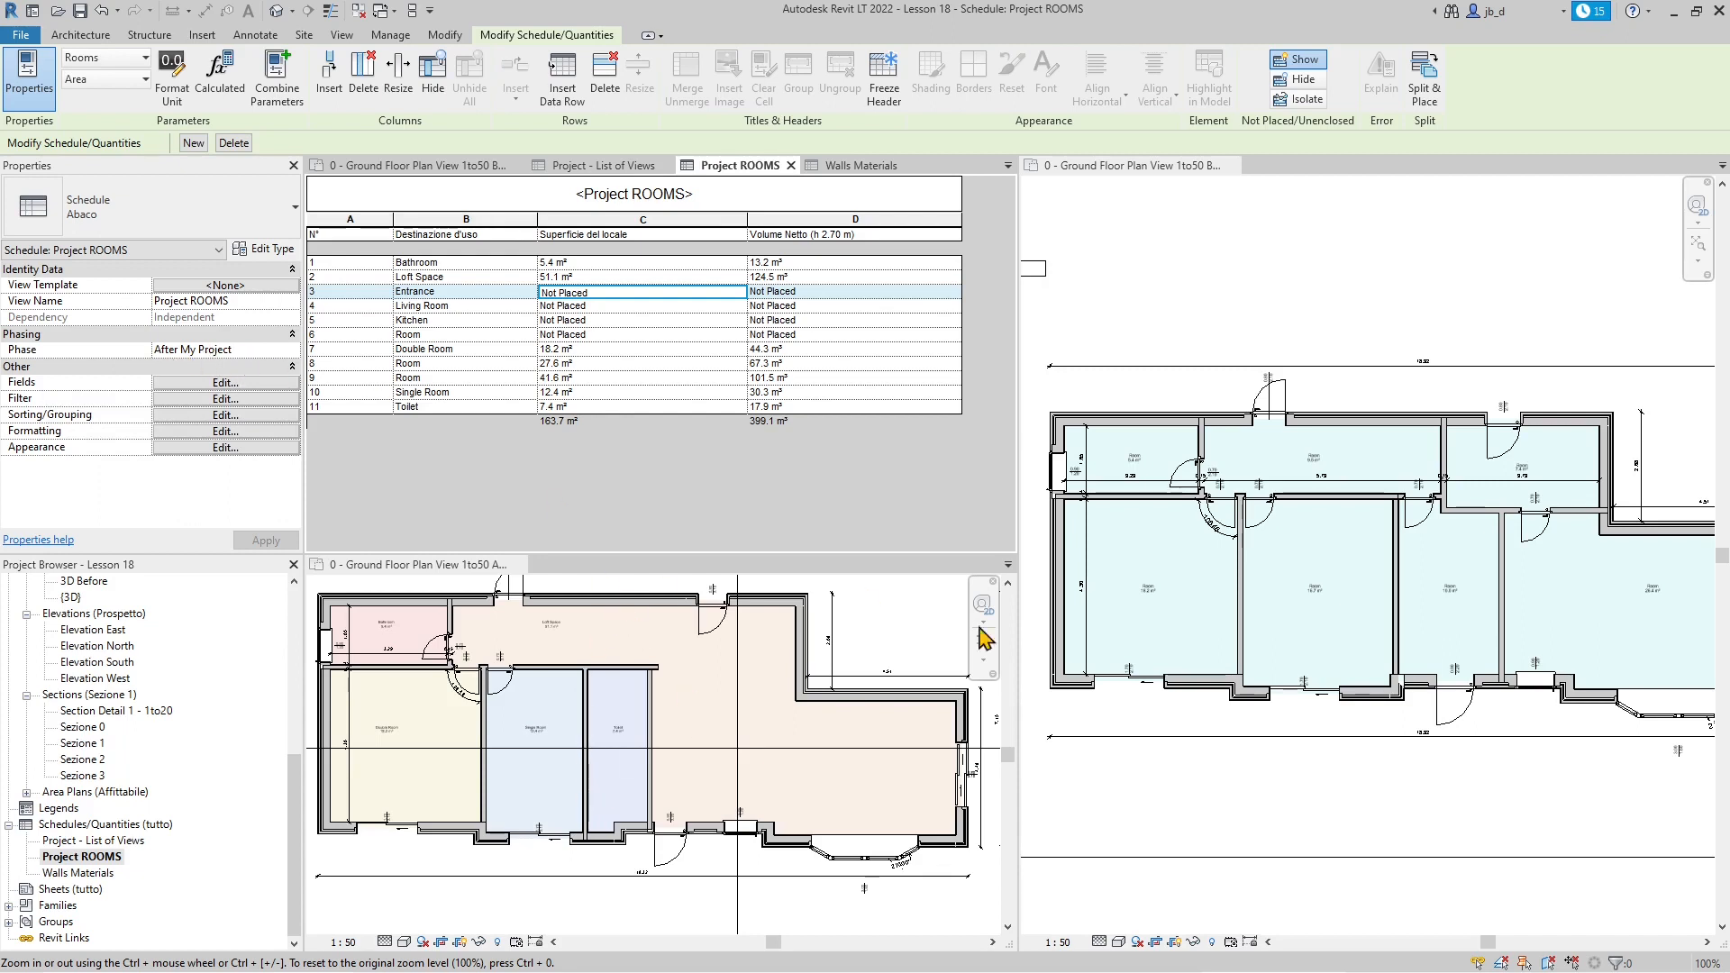
pyautogui.scroll(-1, 570, 790)
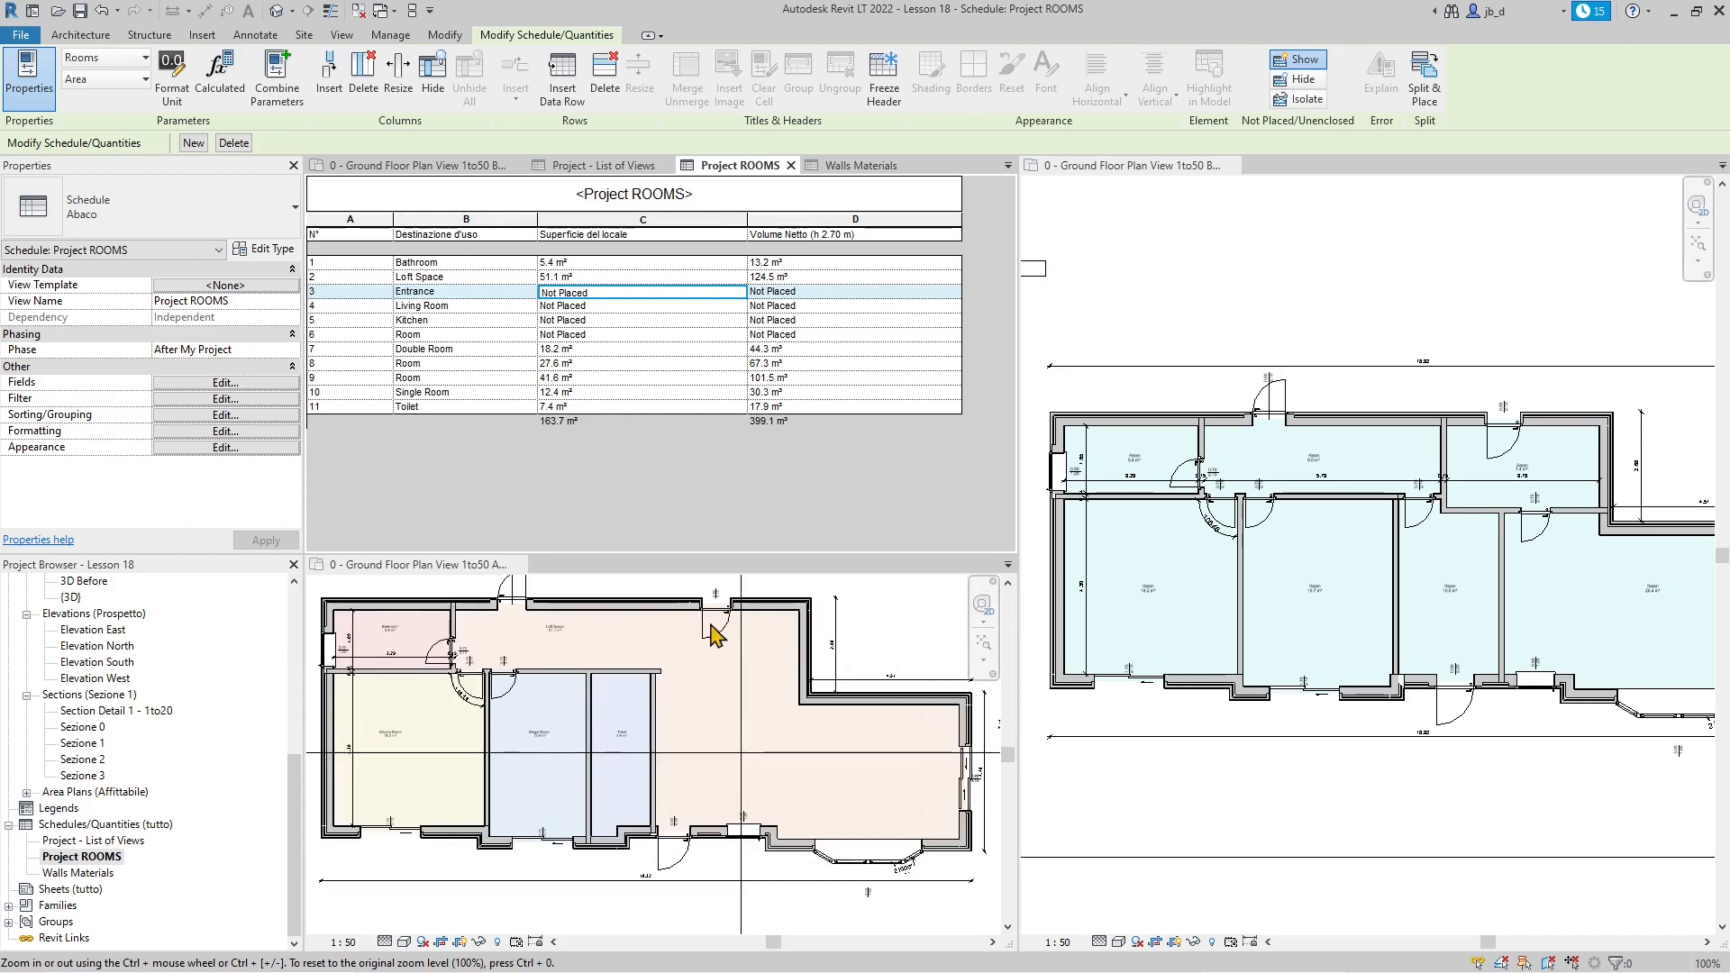
# - Set the phase of the Project ROOMS schedule to Before My Project
pyautogui.scroll(1, 577, 755)
pyautogui.scroll(-1, 586, 750)
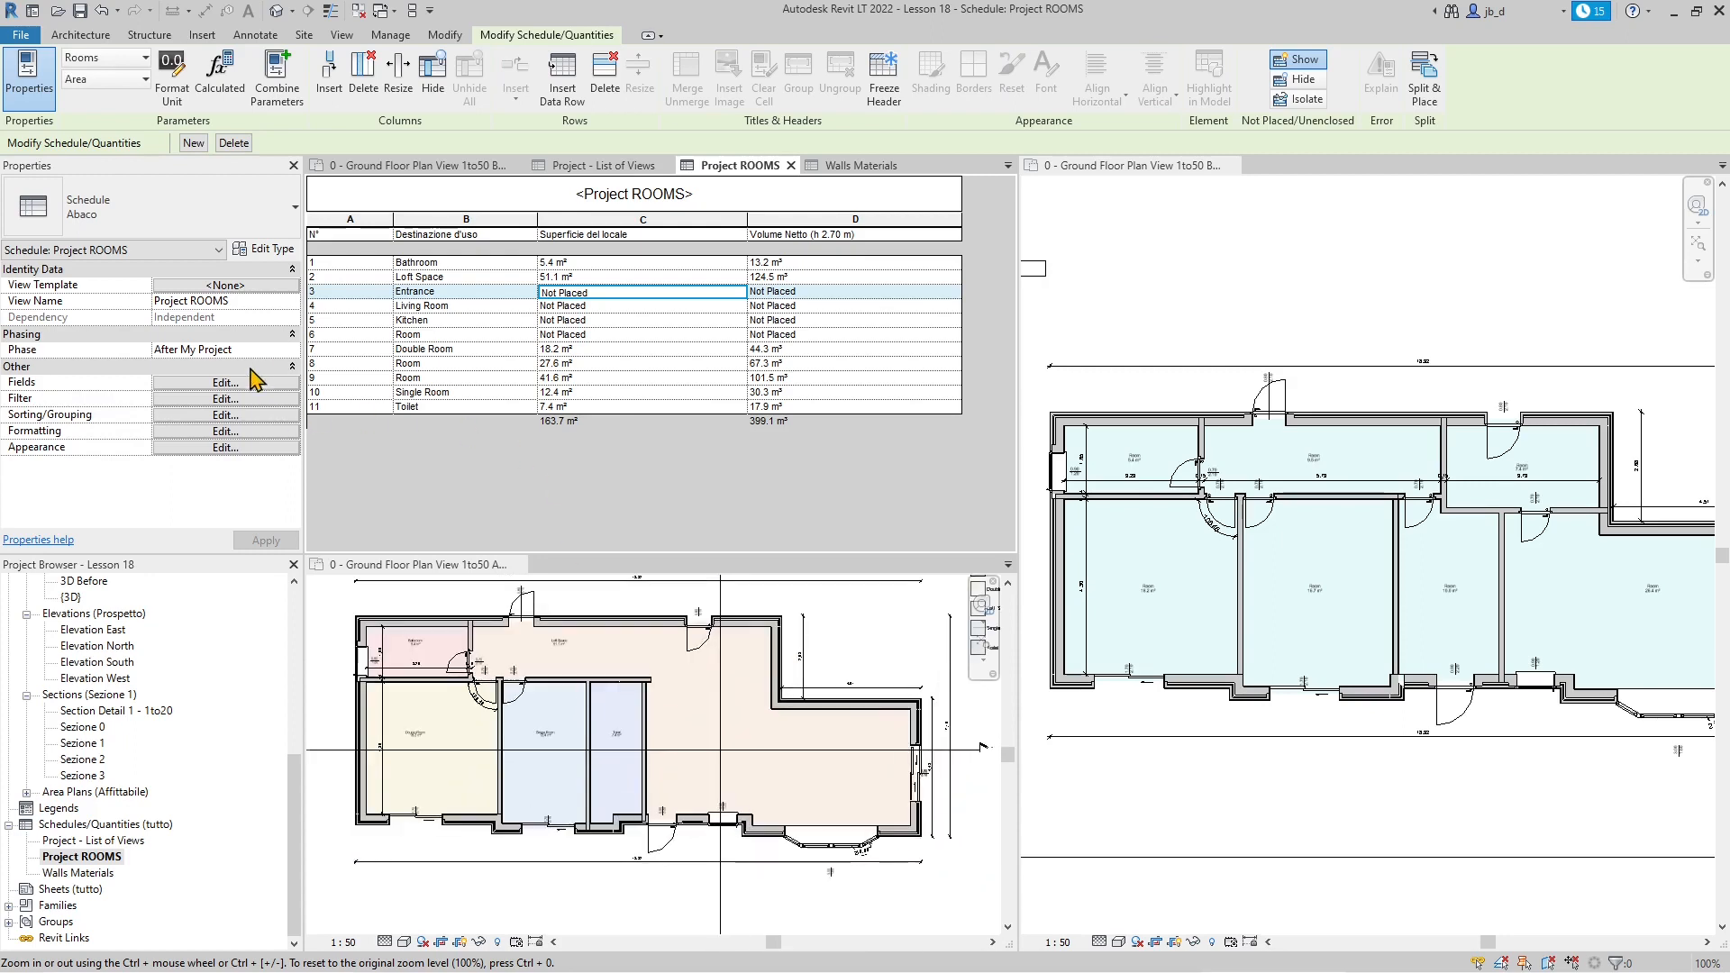
pyautogui.click(292, 351)
pyautogui.click(292, 351)
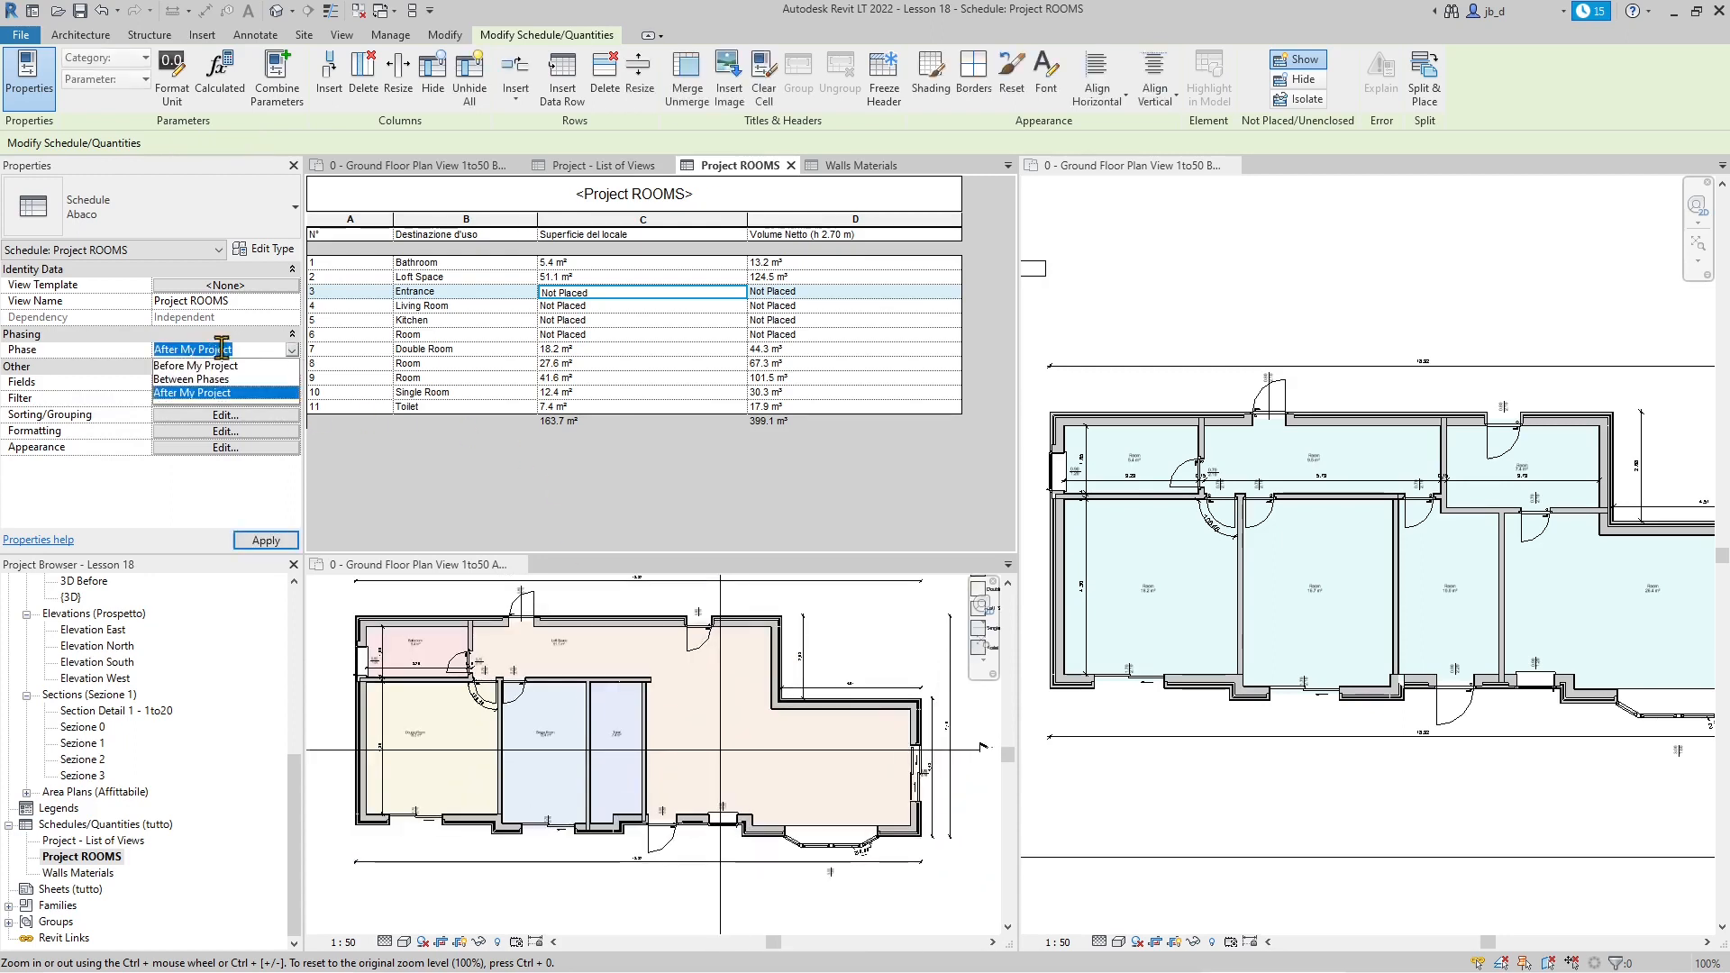
pyautogui.click(224, 365)
pyautogui.click(261, 541)
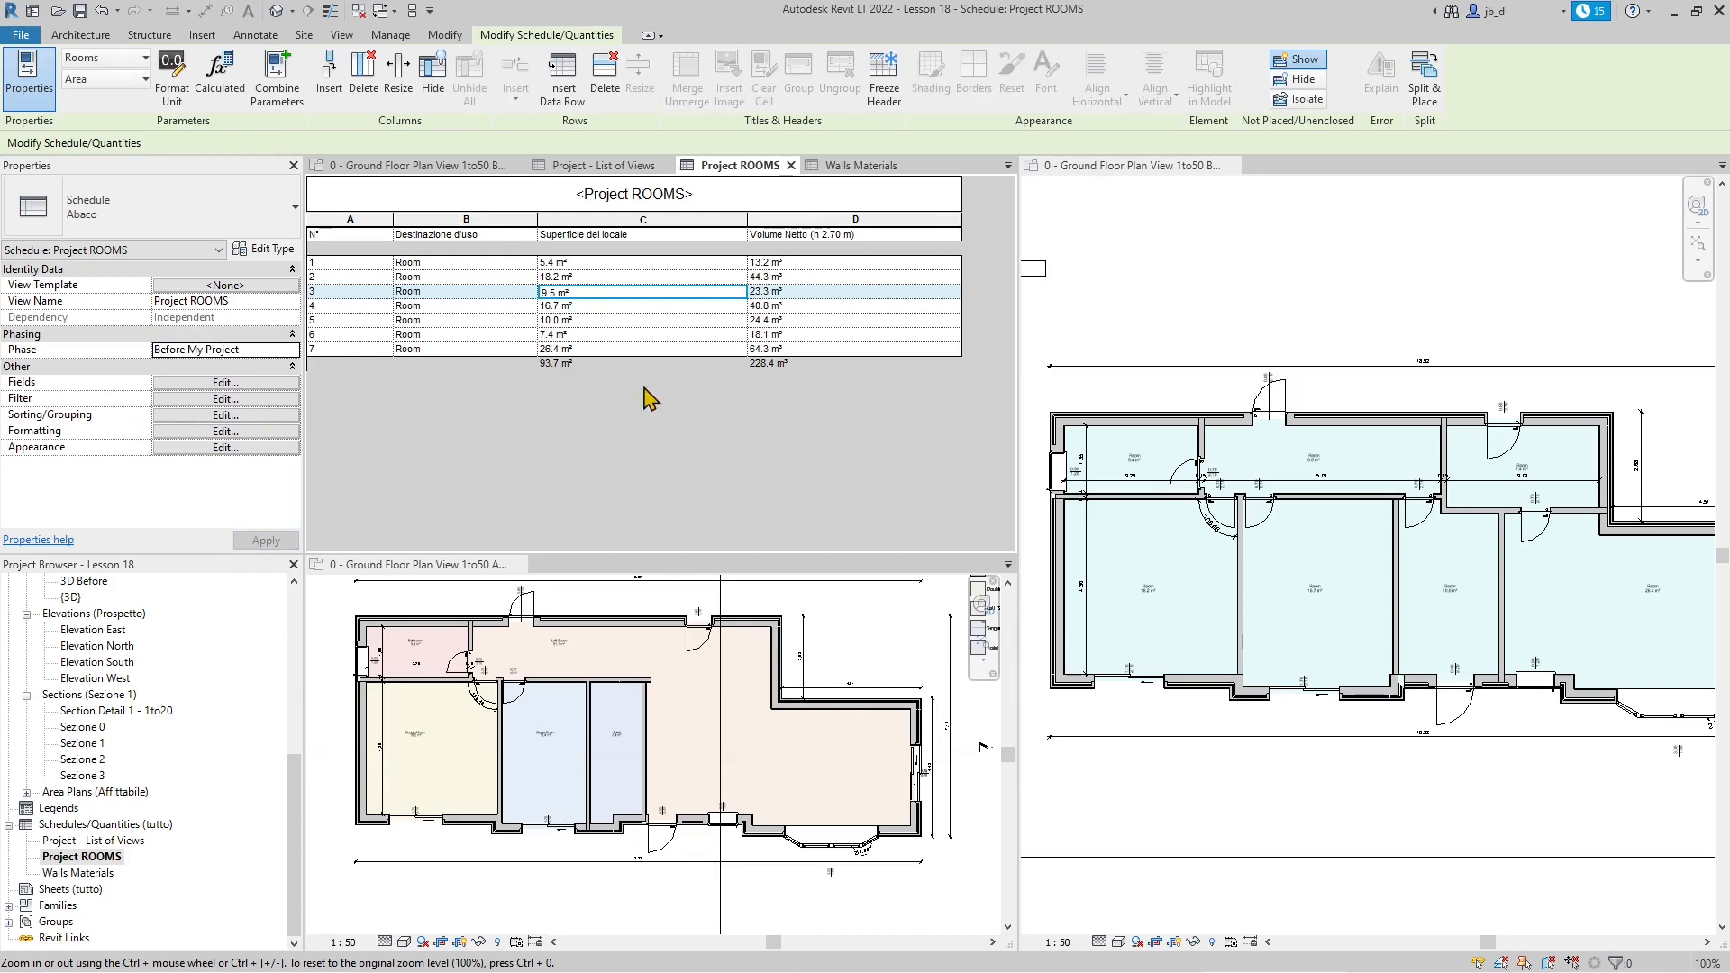
# - Examine the rooms in the Before floor plan and highlight rooms 1 and 2 there from their schedule rows
pyautogui.click(1253, 325)
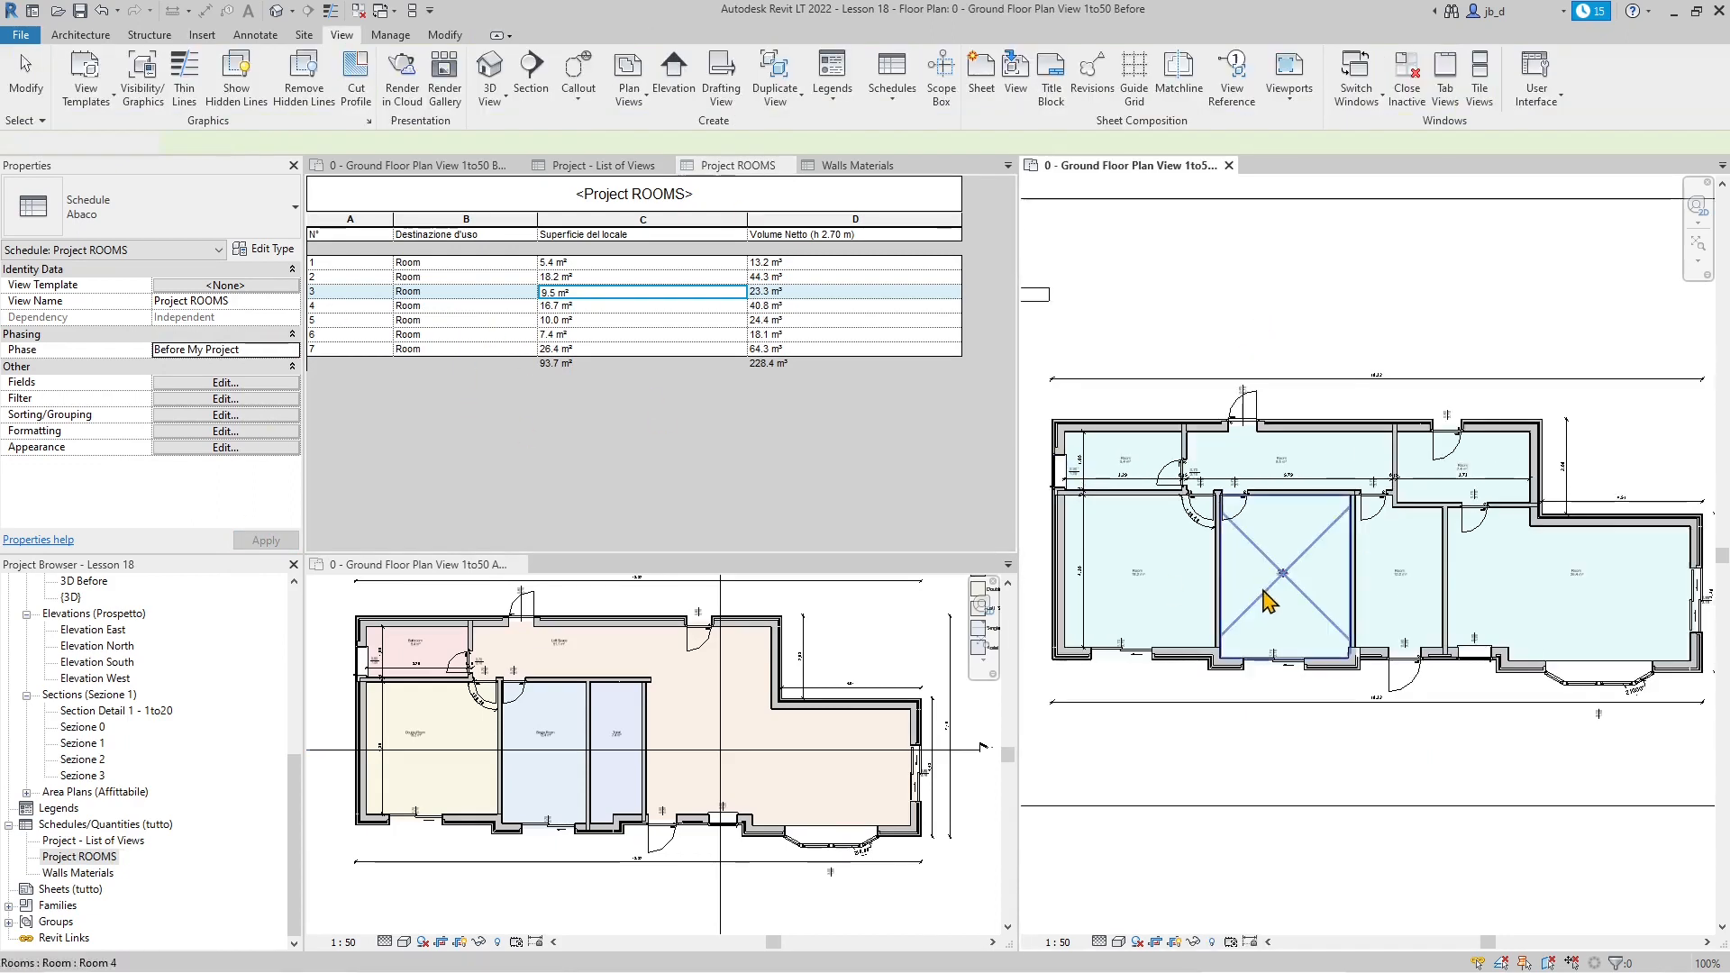
pyautogui.scroll(3, 1269, 601)
pyautogui.scroll(-2, 1325, 568)
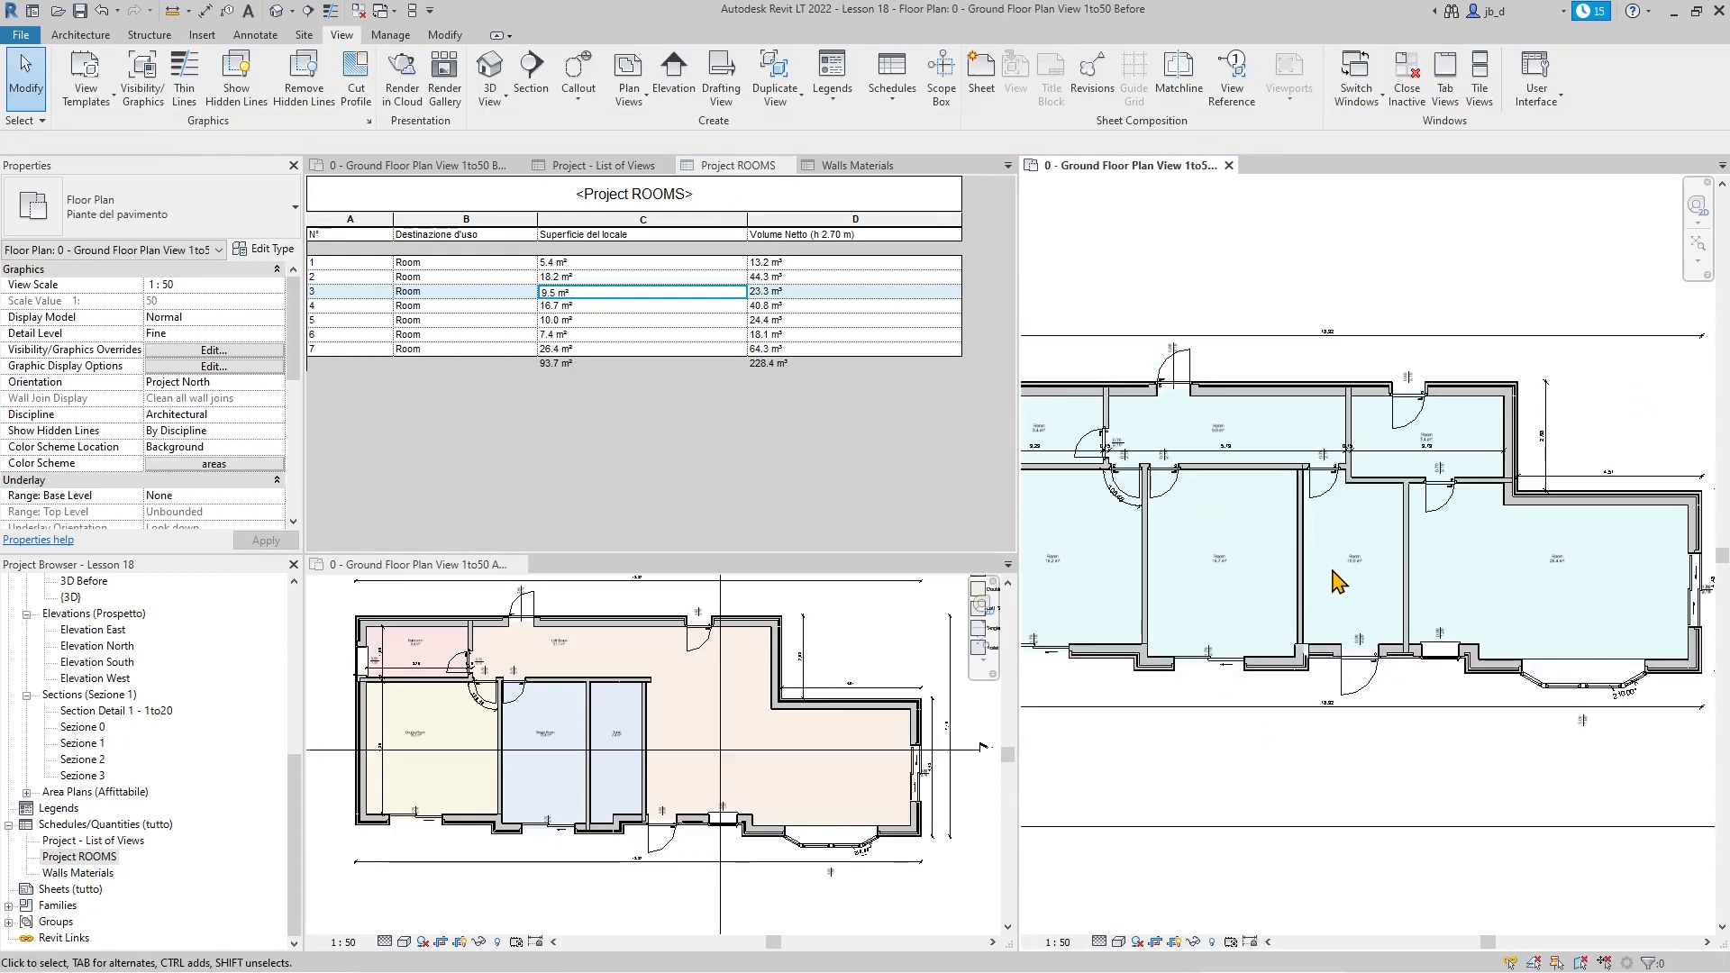
pyautogui.scroll(-1, 1339, 581)
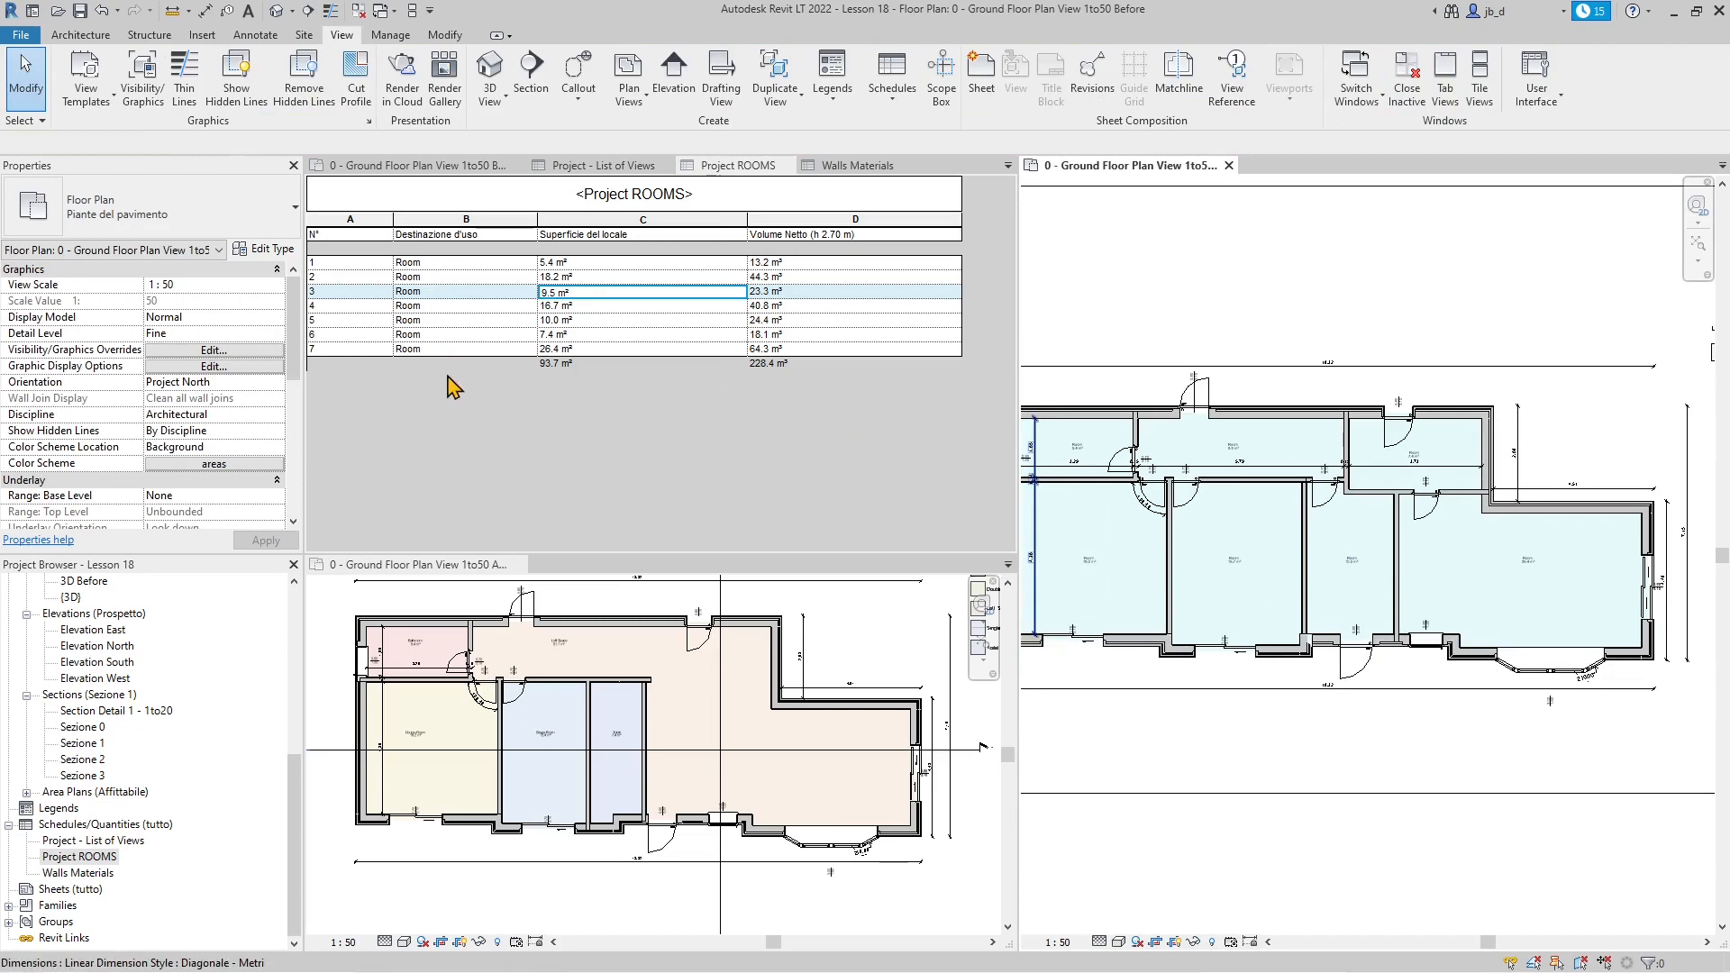
pyautogui.click(429, 262)
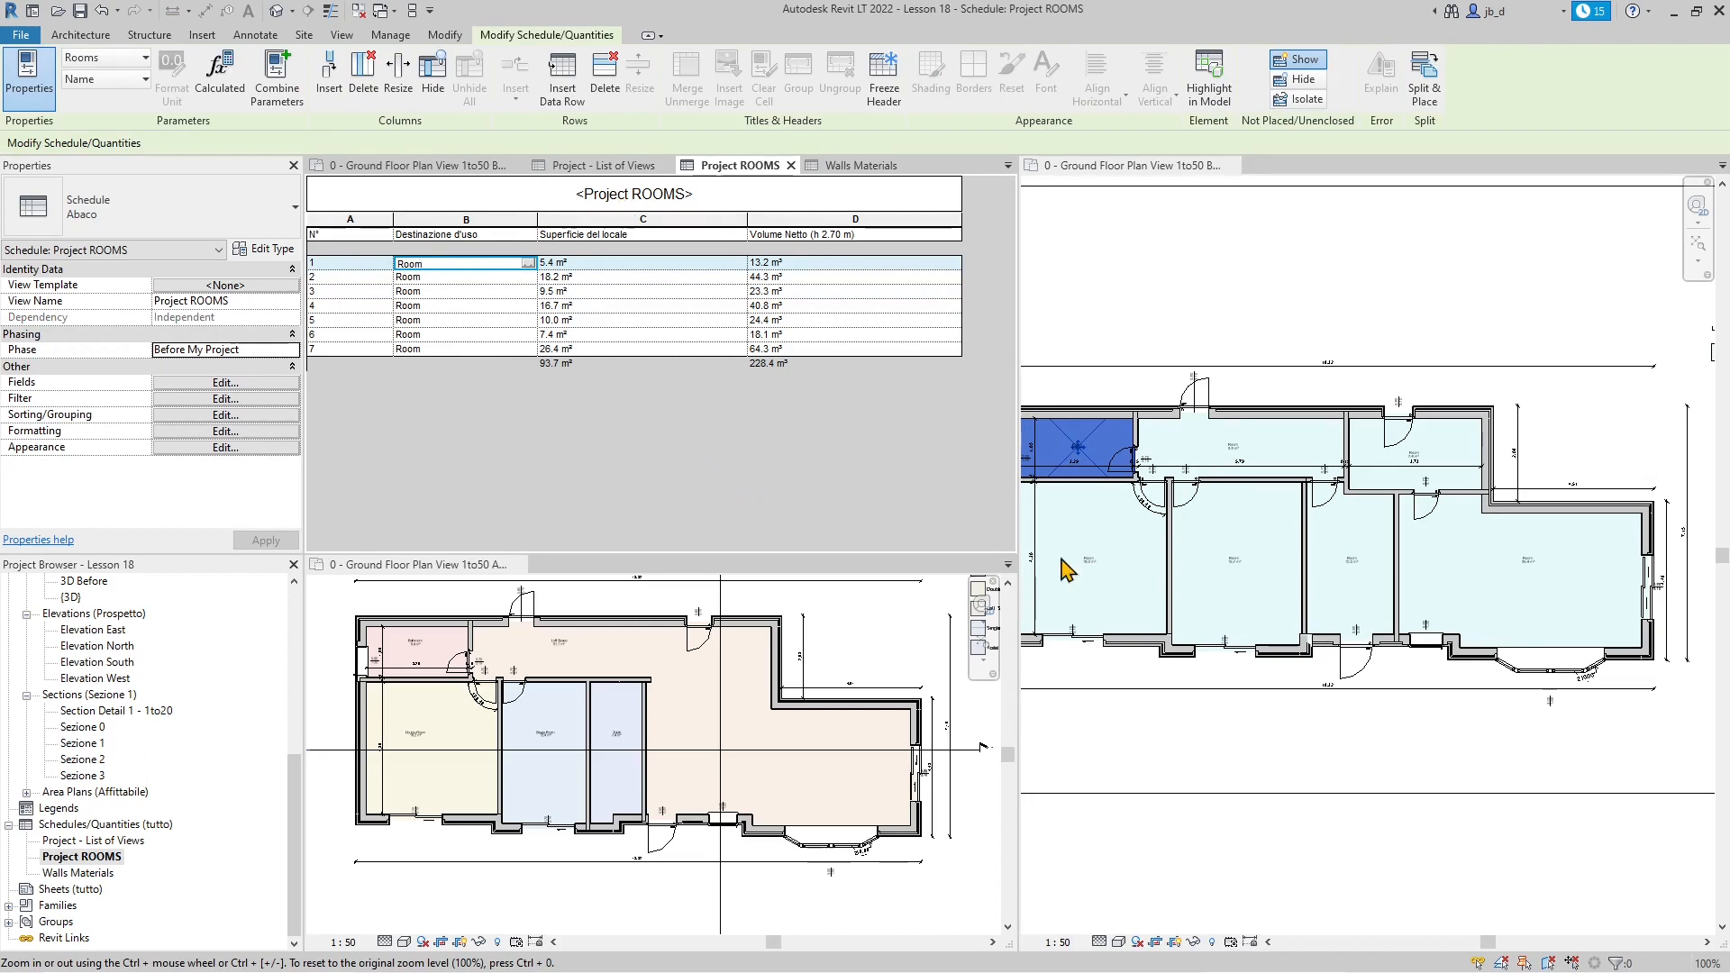
pyautogui.scroll(1, 1262, 568)
pyautogui.scroll(1, 1140, 591)
pyautogui.scroll(1, 1165, 512)
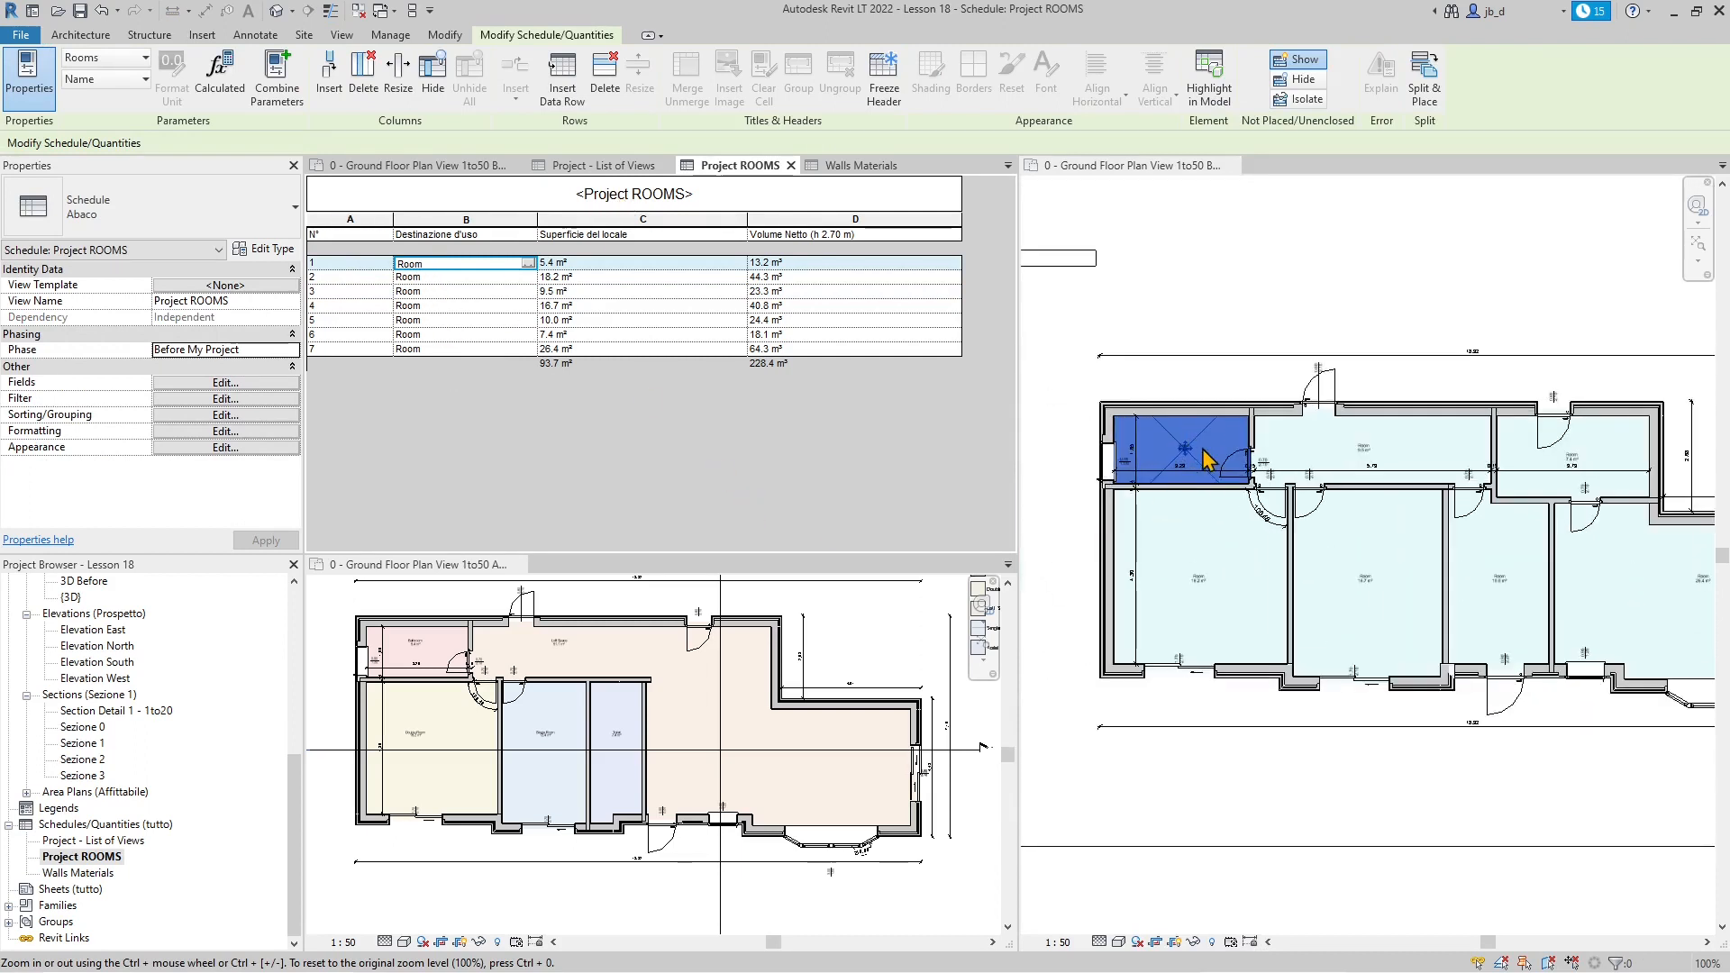
pyautogui.click(416, 278)
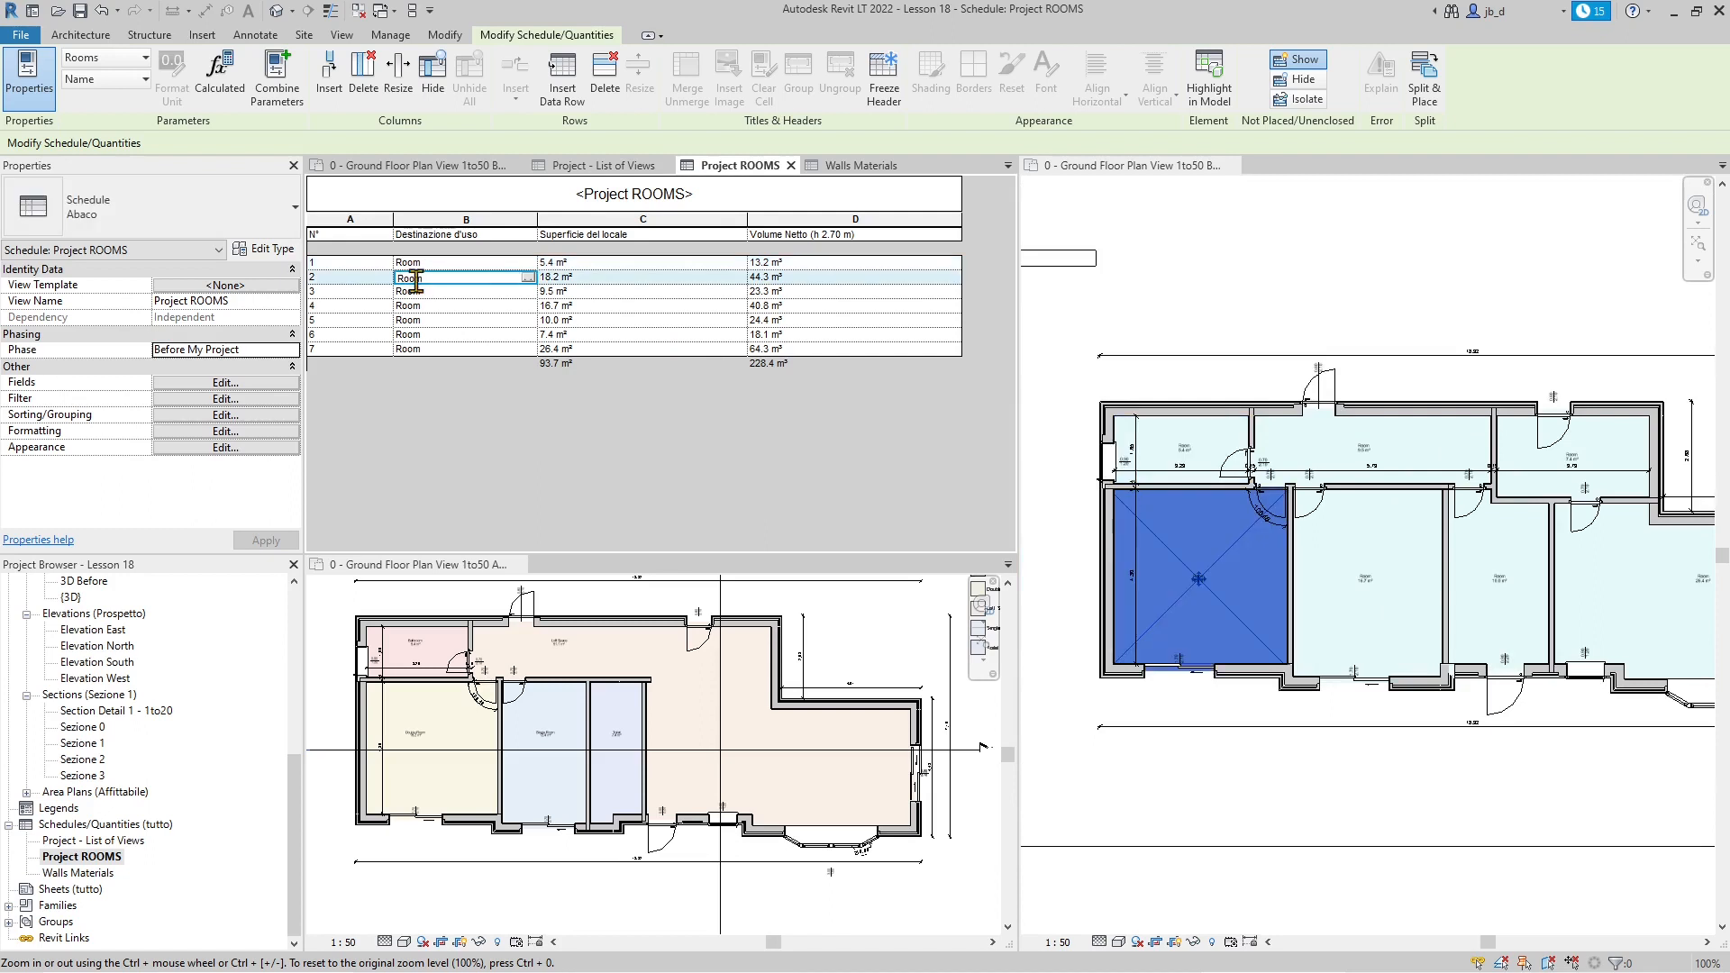
# - Name room 1 "Bathroom" in the rooms schedule
pyautogui.click(418, 264)
pyautogui.click(420, 264)
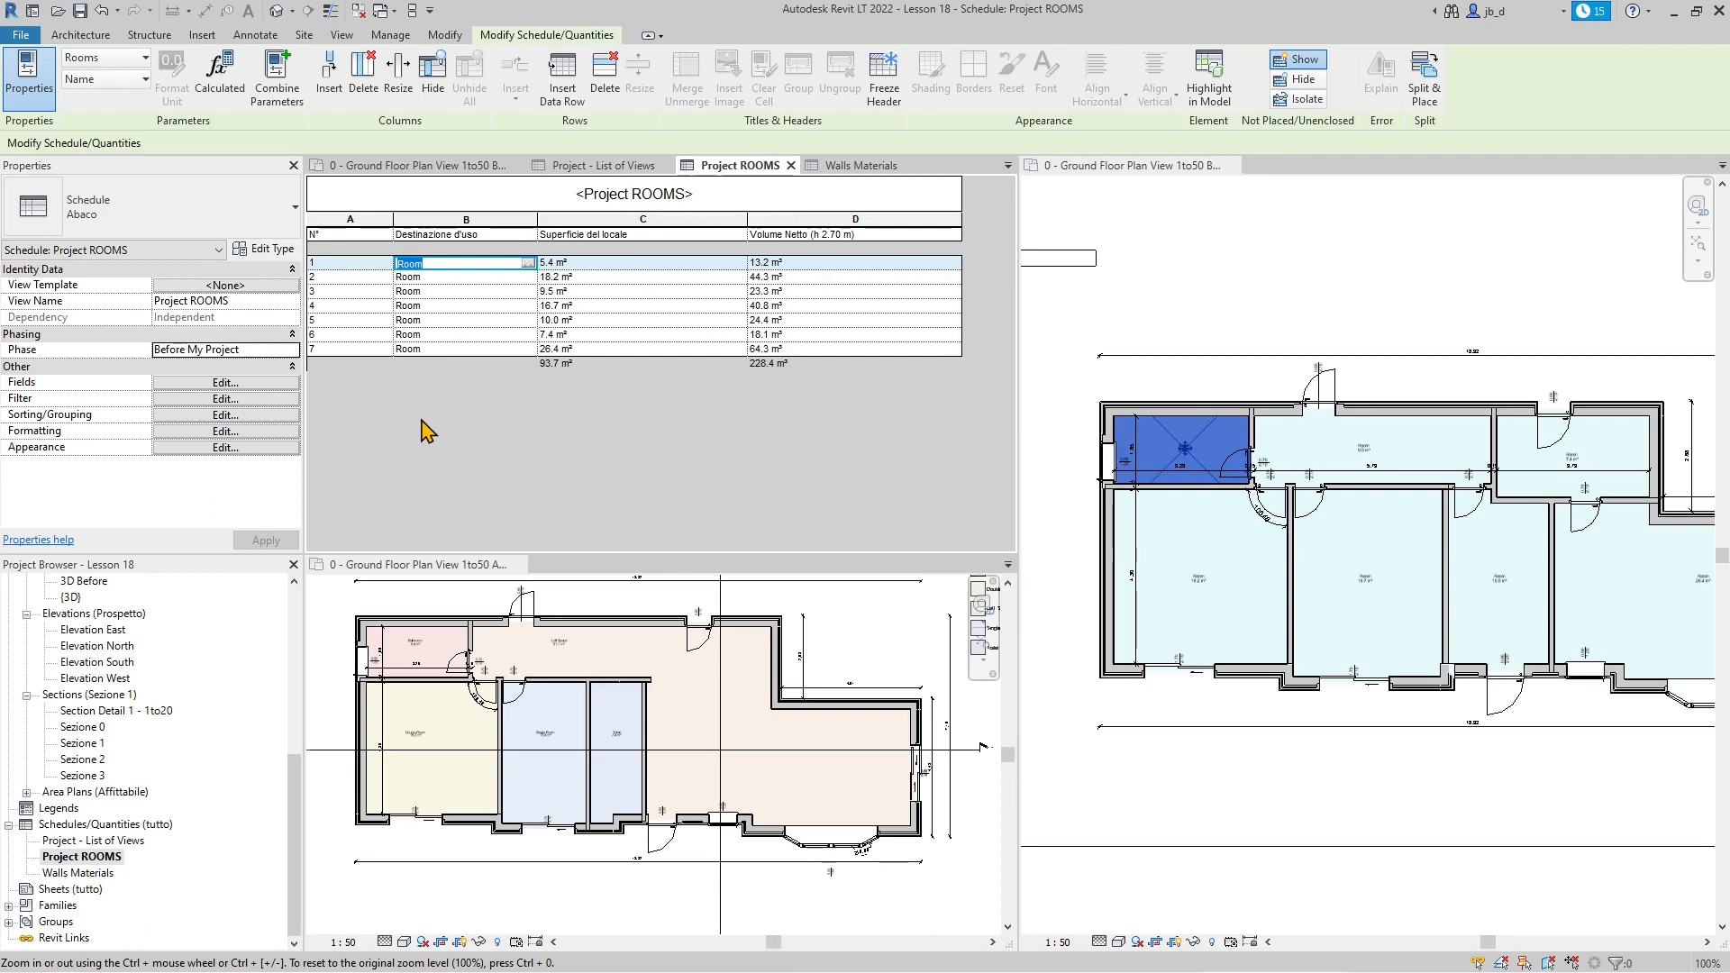
pyautogui.write('Bath')
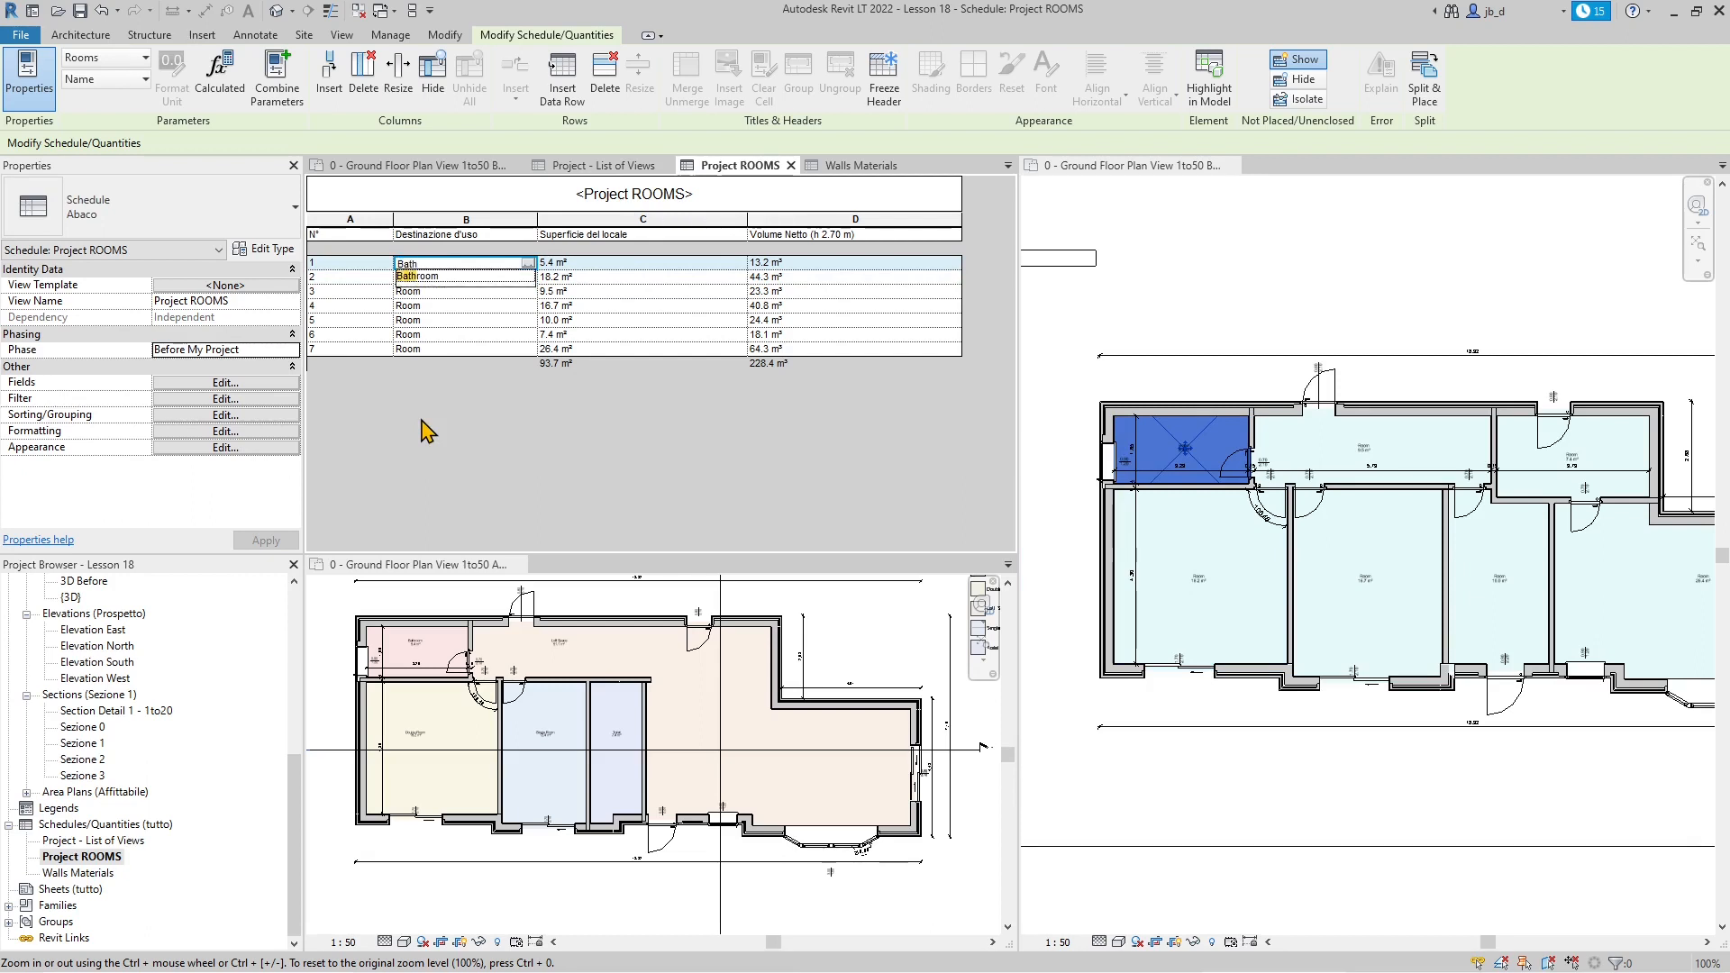
pyautogui.click(442, 264)
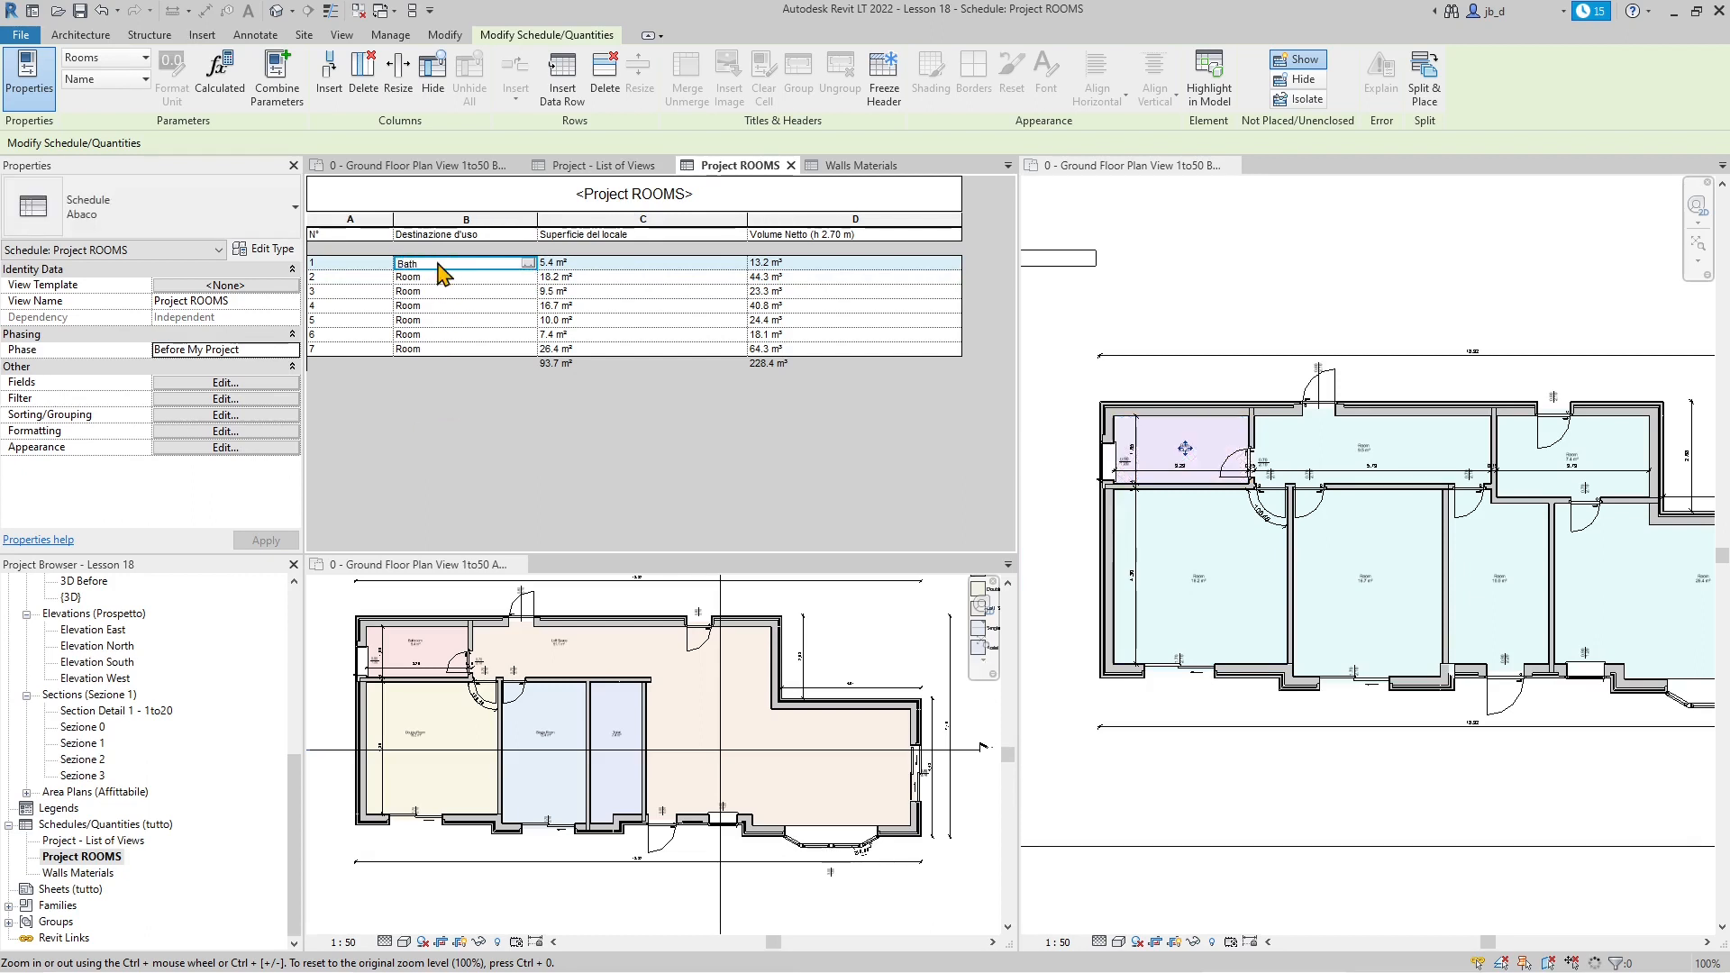
pyautogui.doubleClick(442, 263)
pyautogui.write('room')
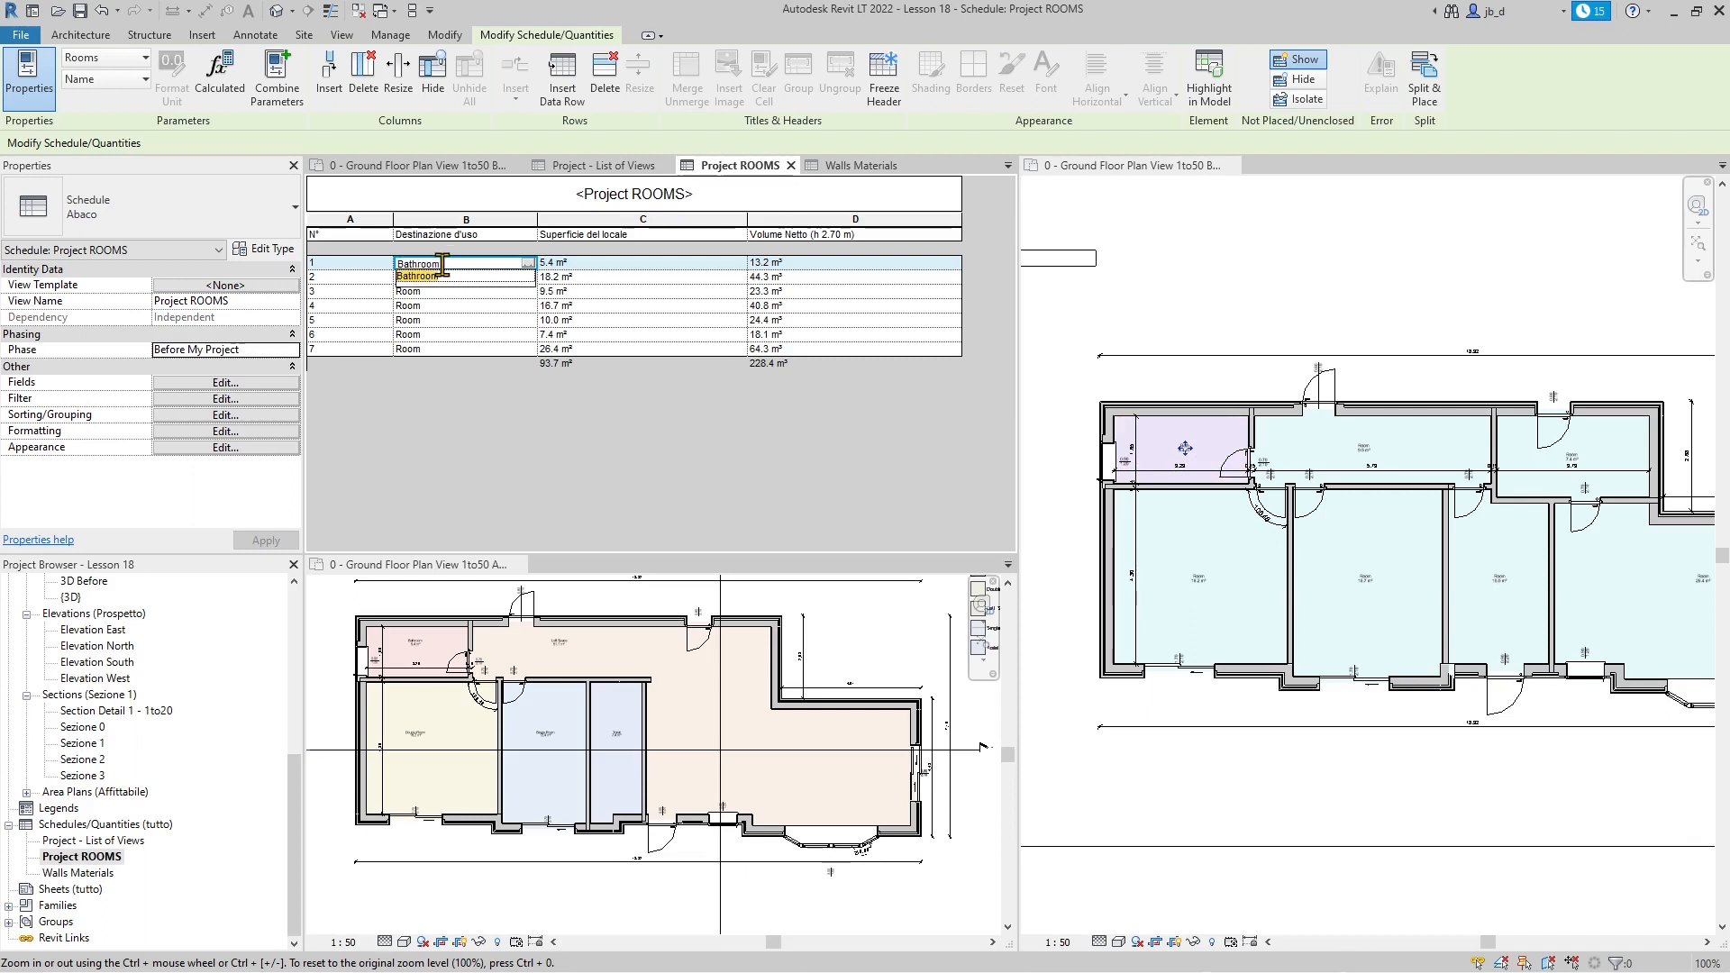
pyautogui.press('Return')
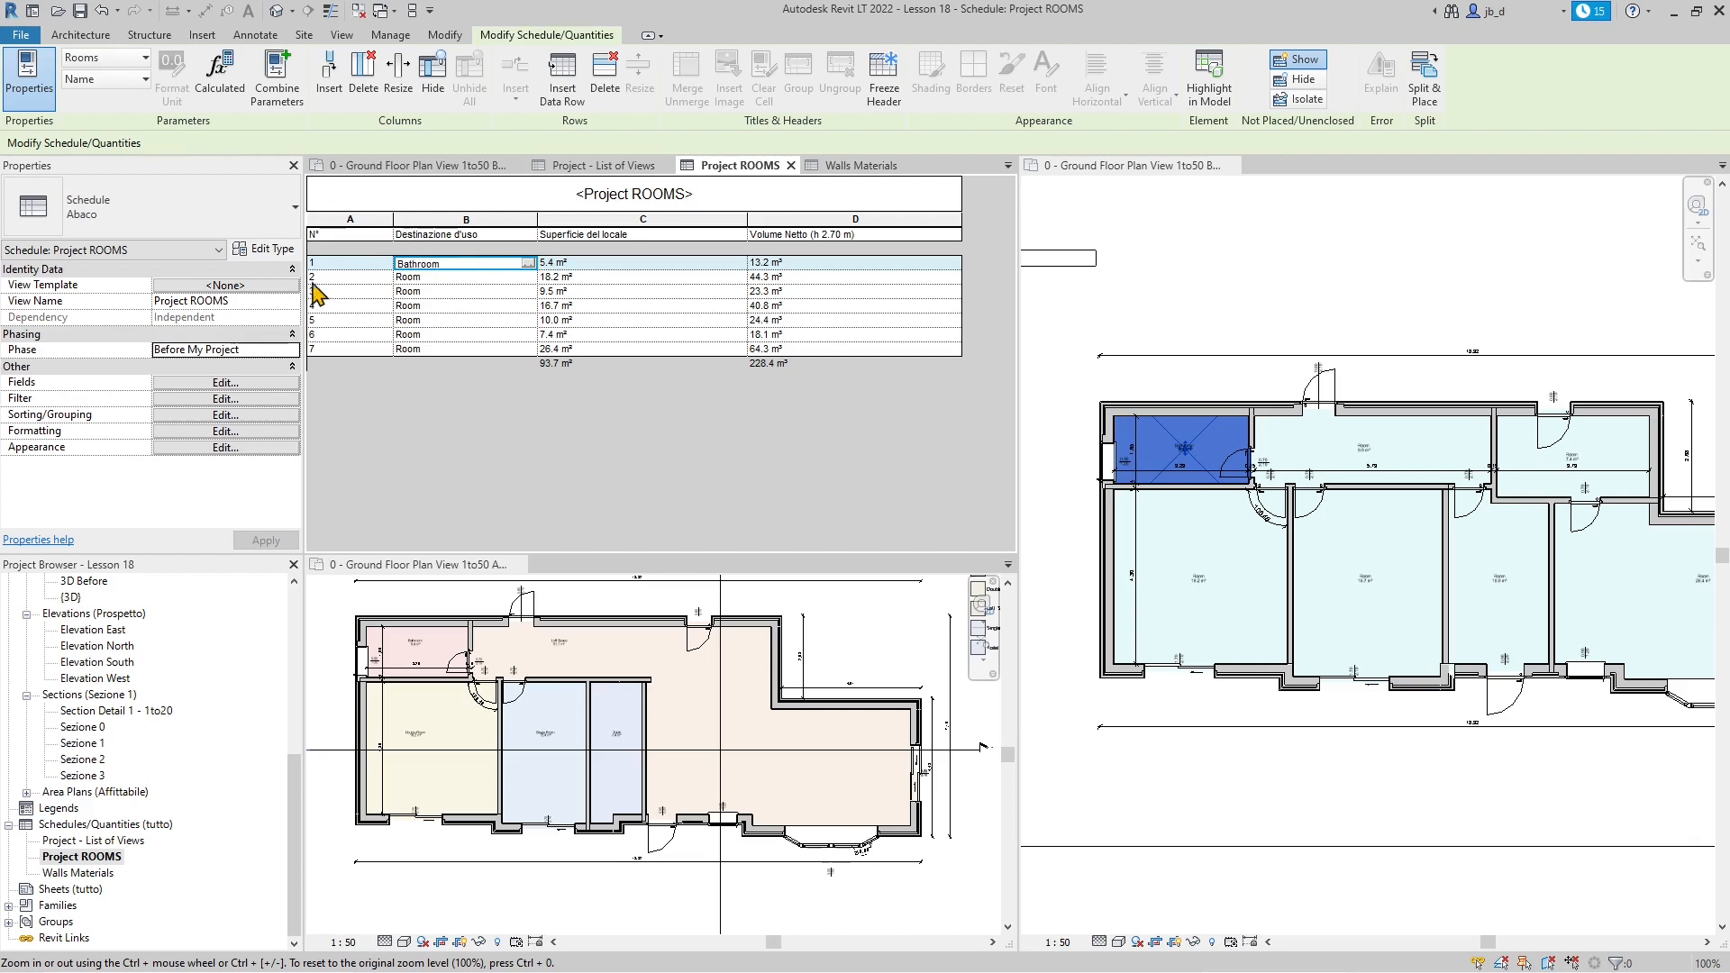
# - Name room 2 "Dobule Bedroom" and room 3 "Corridor" in the rooms schedule
pyautogui.click(314, 279)
pyautogui.doubleClick(412, 278)
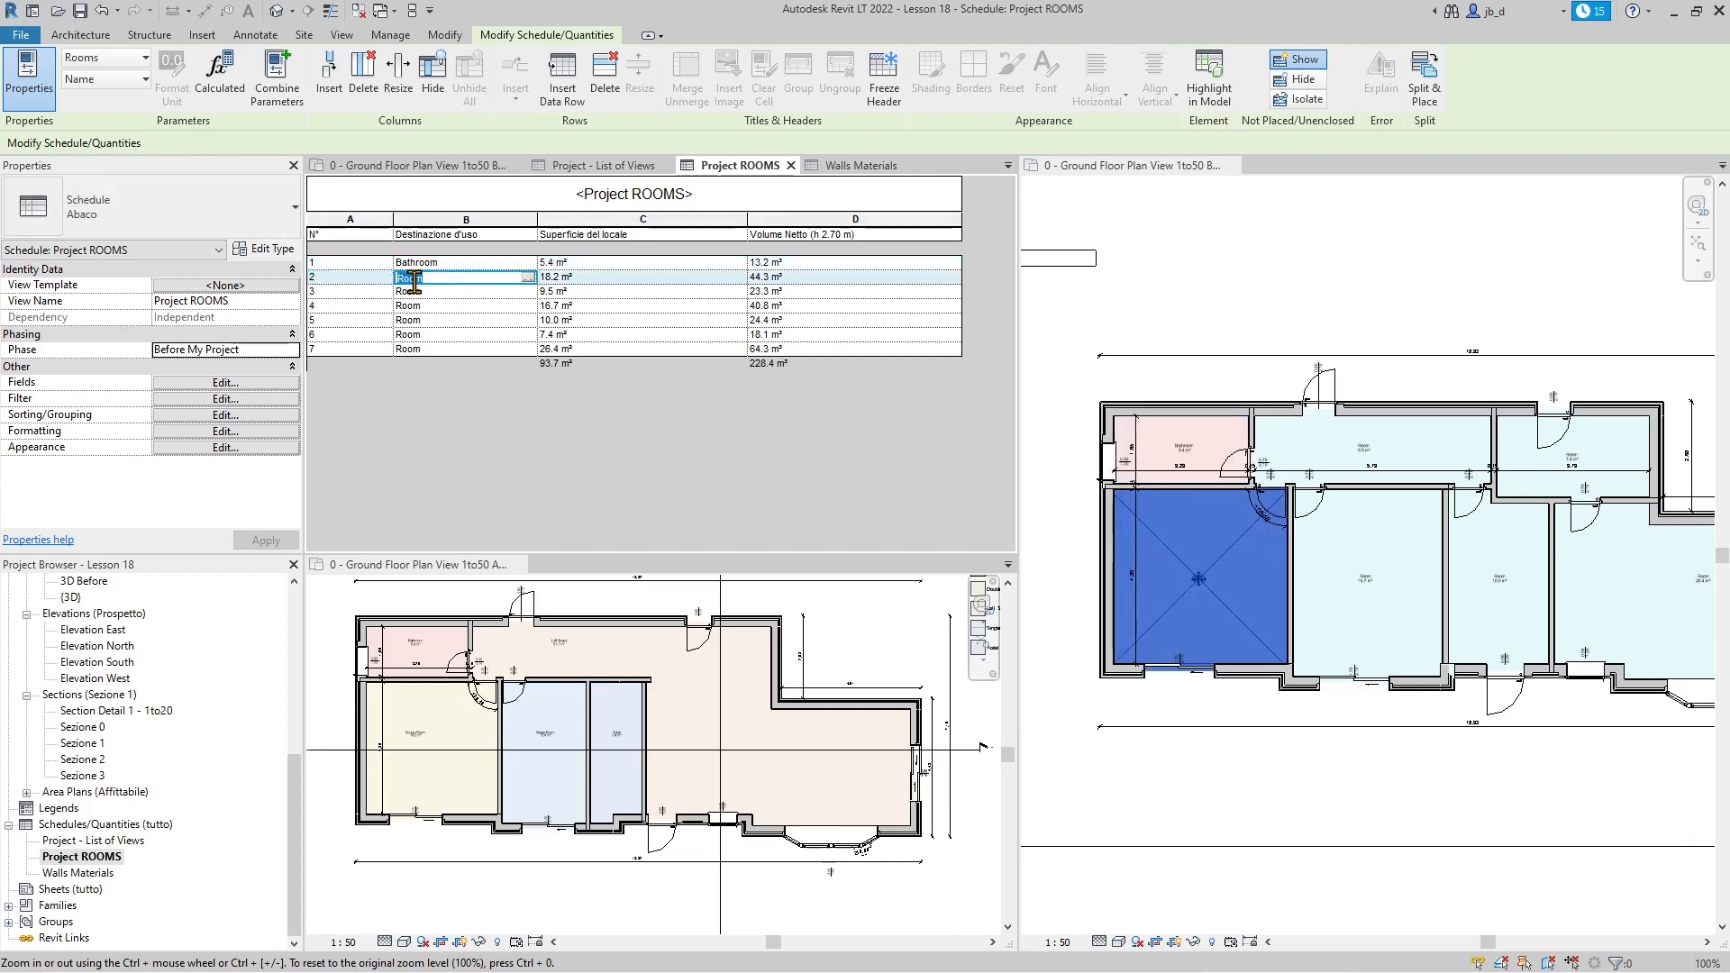
pyautogui.write('Dou')
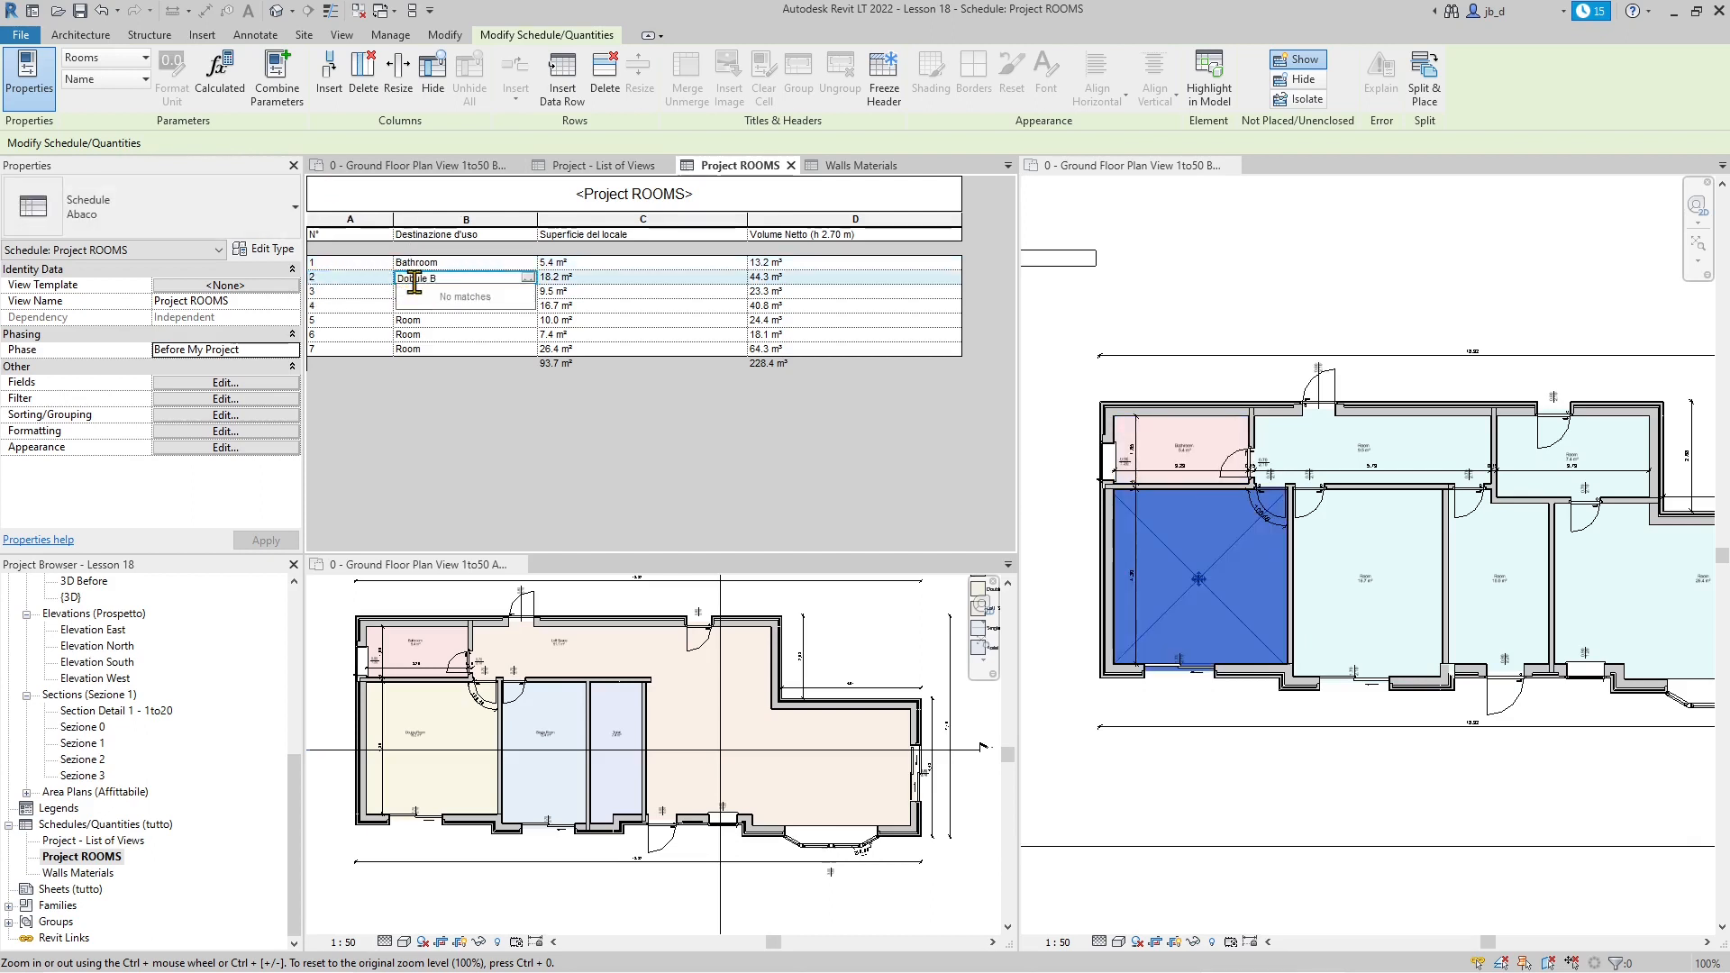
pyautogui.write('ble Bedroom')
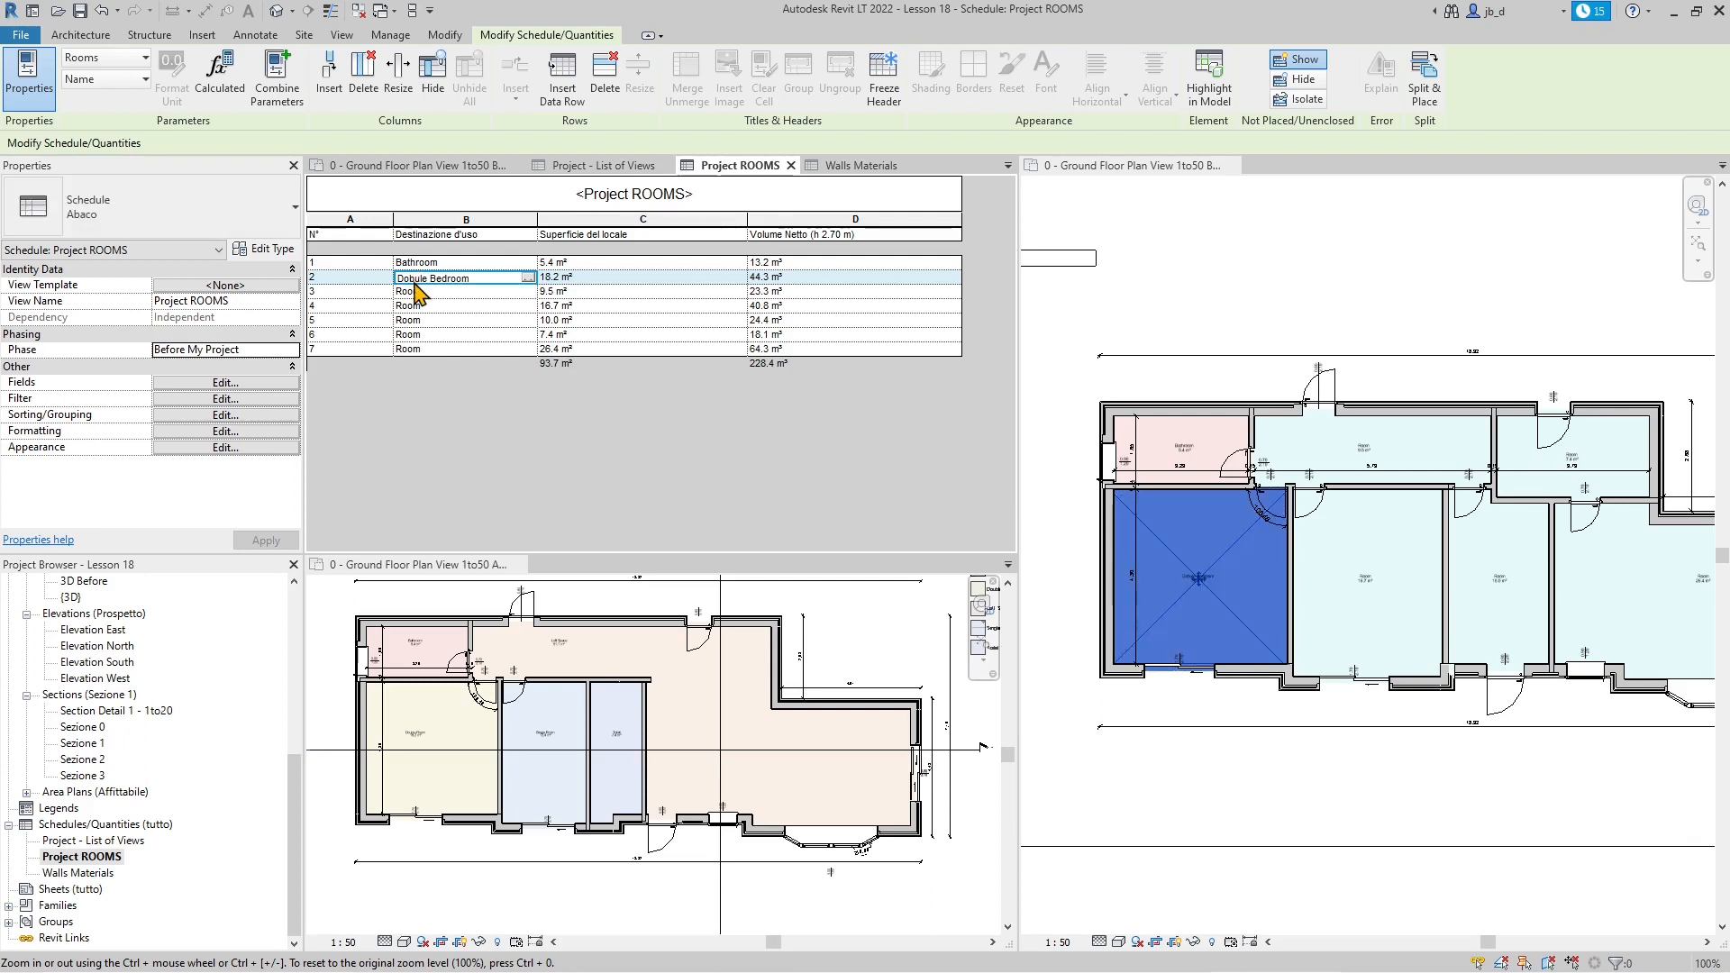
pyautogui.click(425, 291)
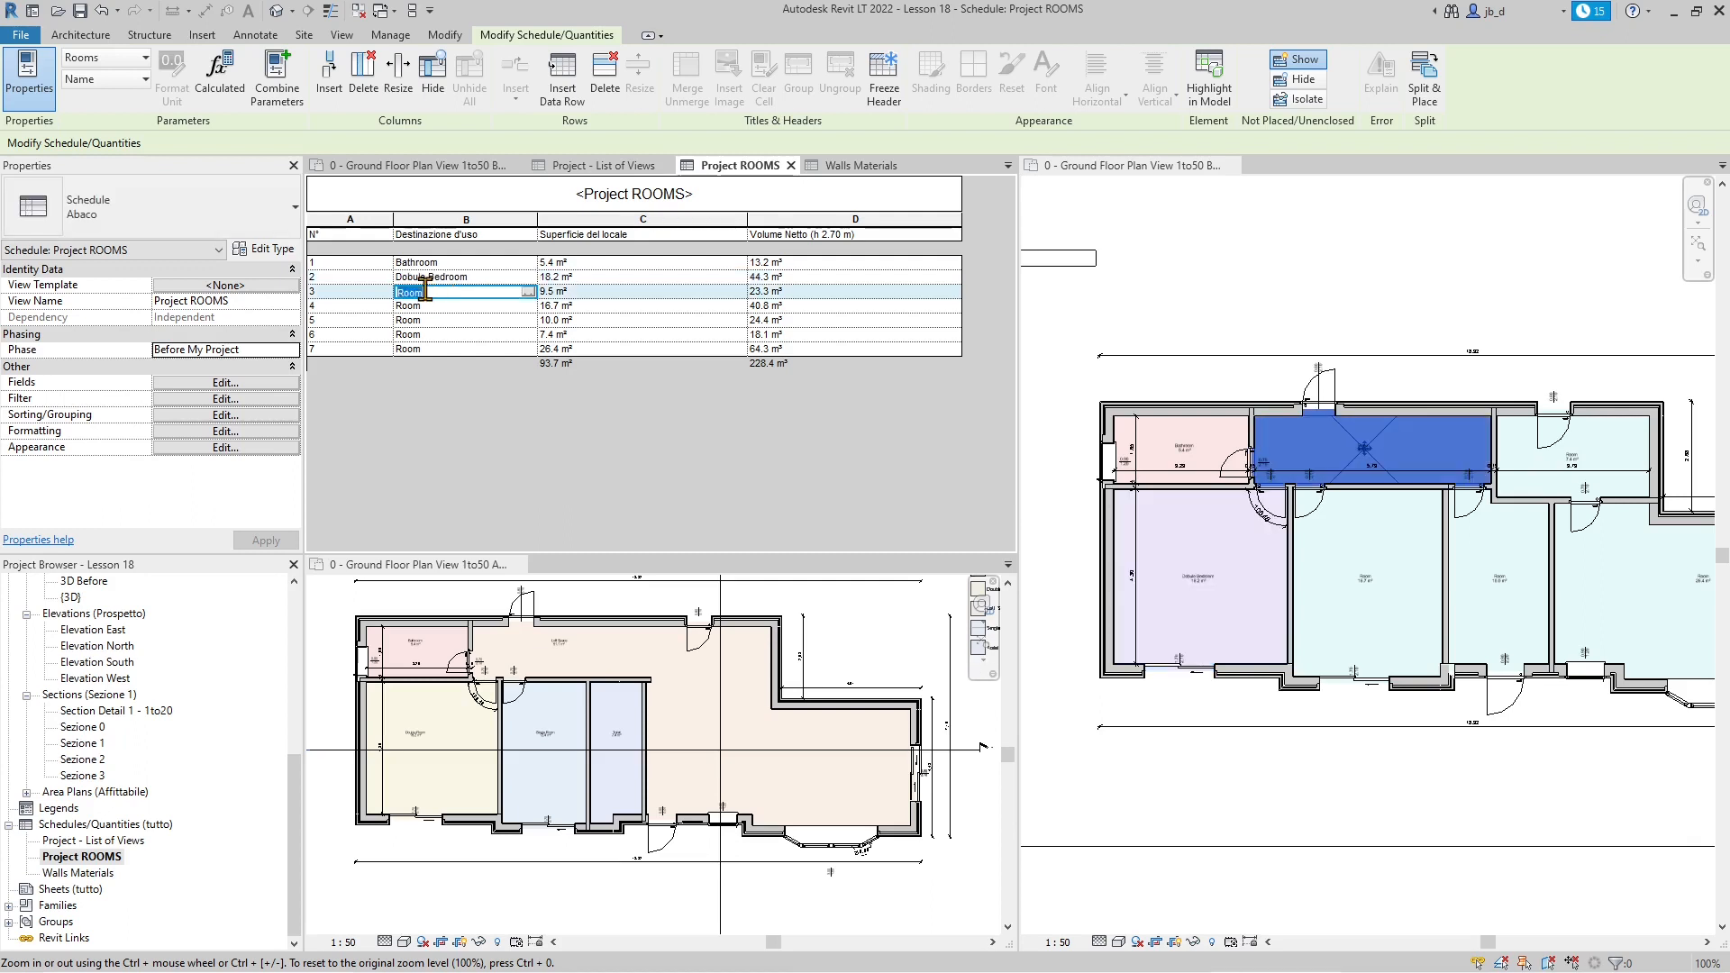
pyautogui.write('Cord')
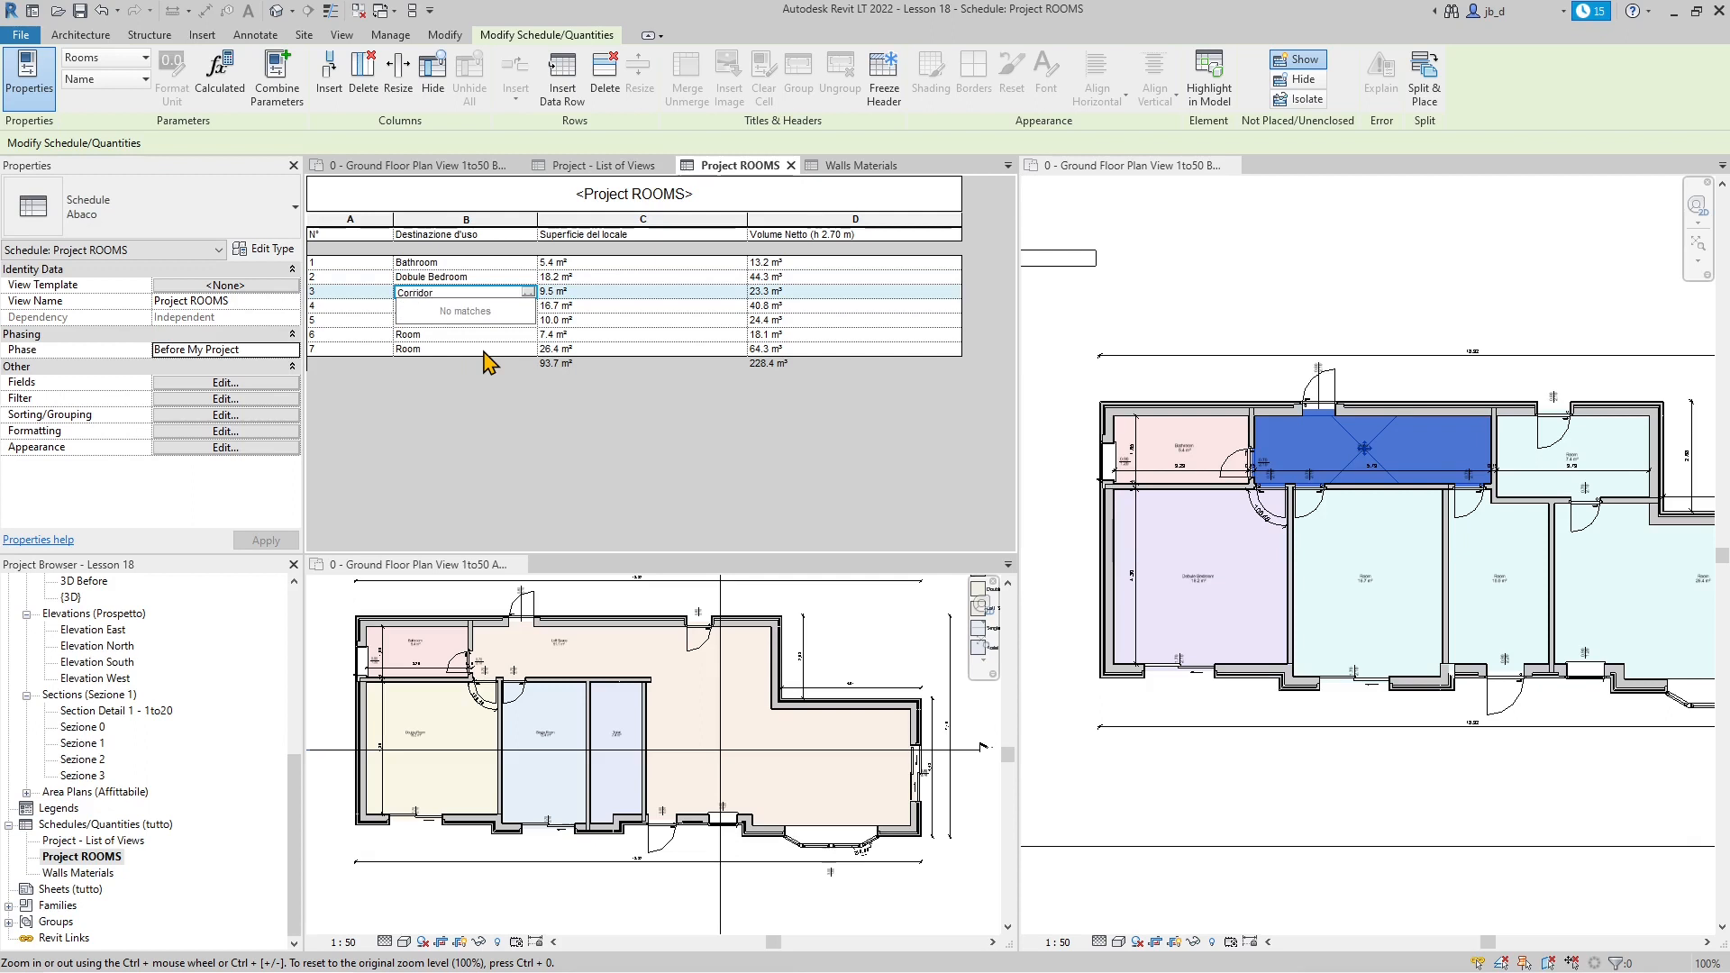
# - Name room 4 "Single Room" and room 5 "Kitchen" in the rooms schedule
pyautogui.click(441, 307)
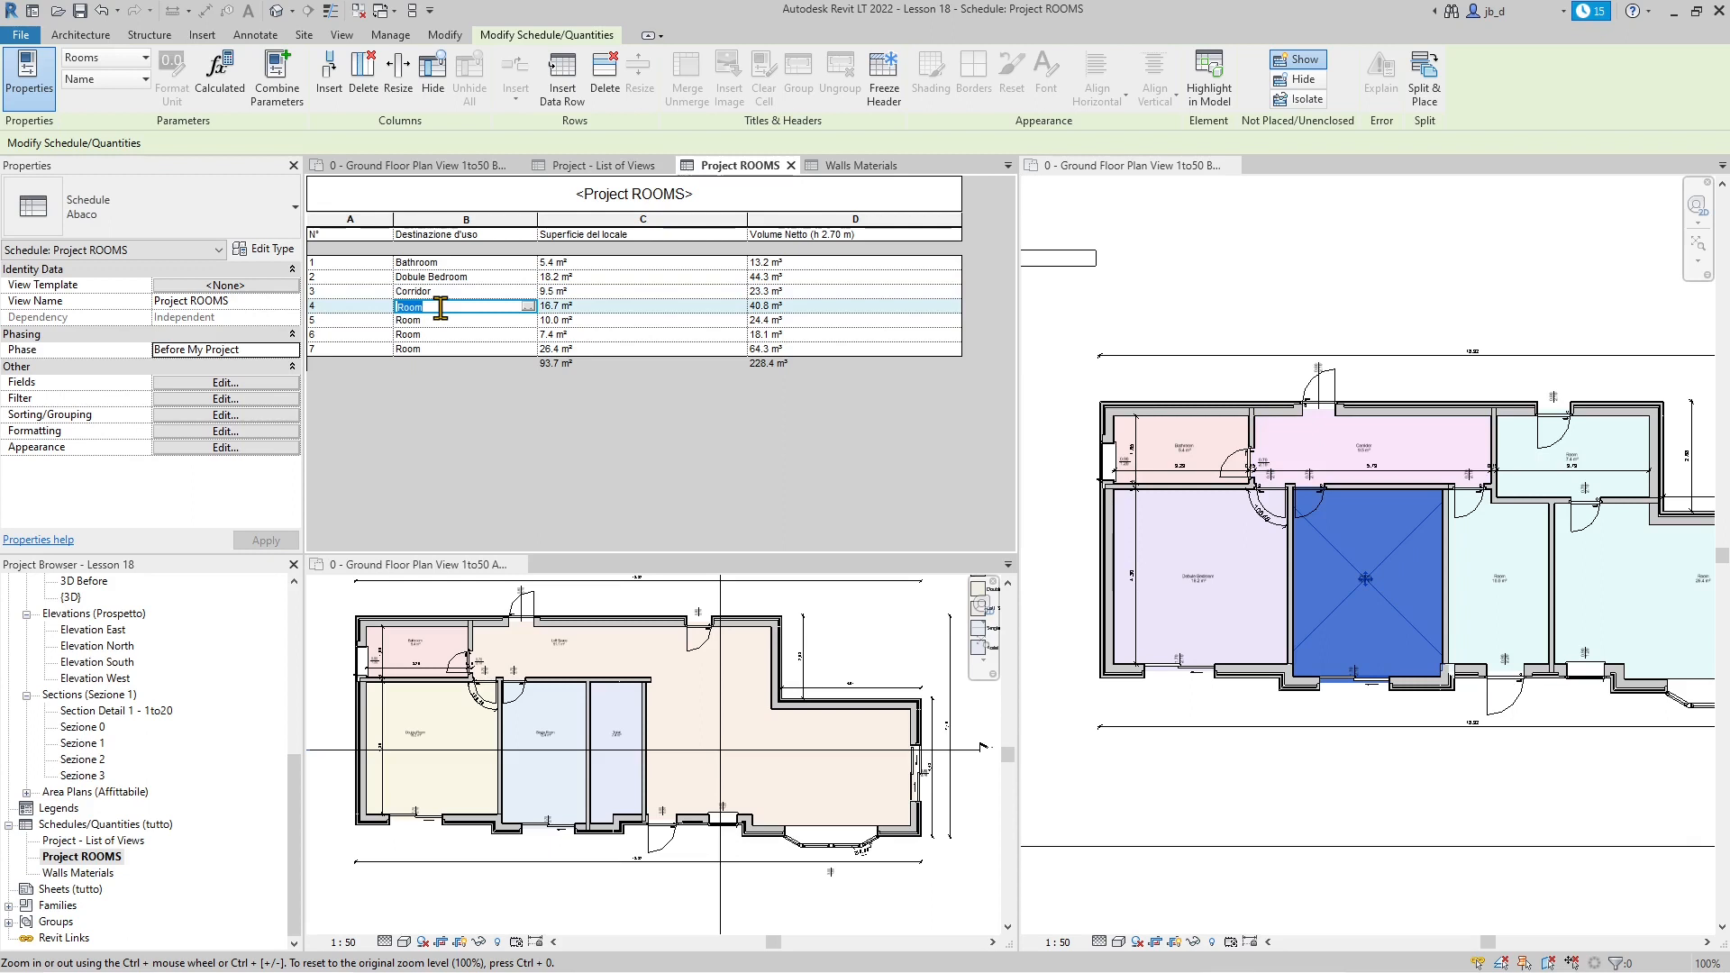
pyautogui.write('Single')
pyautogui.click(442, 319)
pyautogui.click(438, 320)
pyautogui.write('Kitchen')
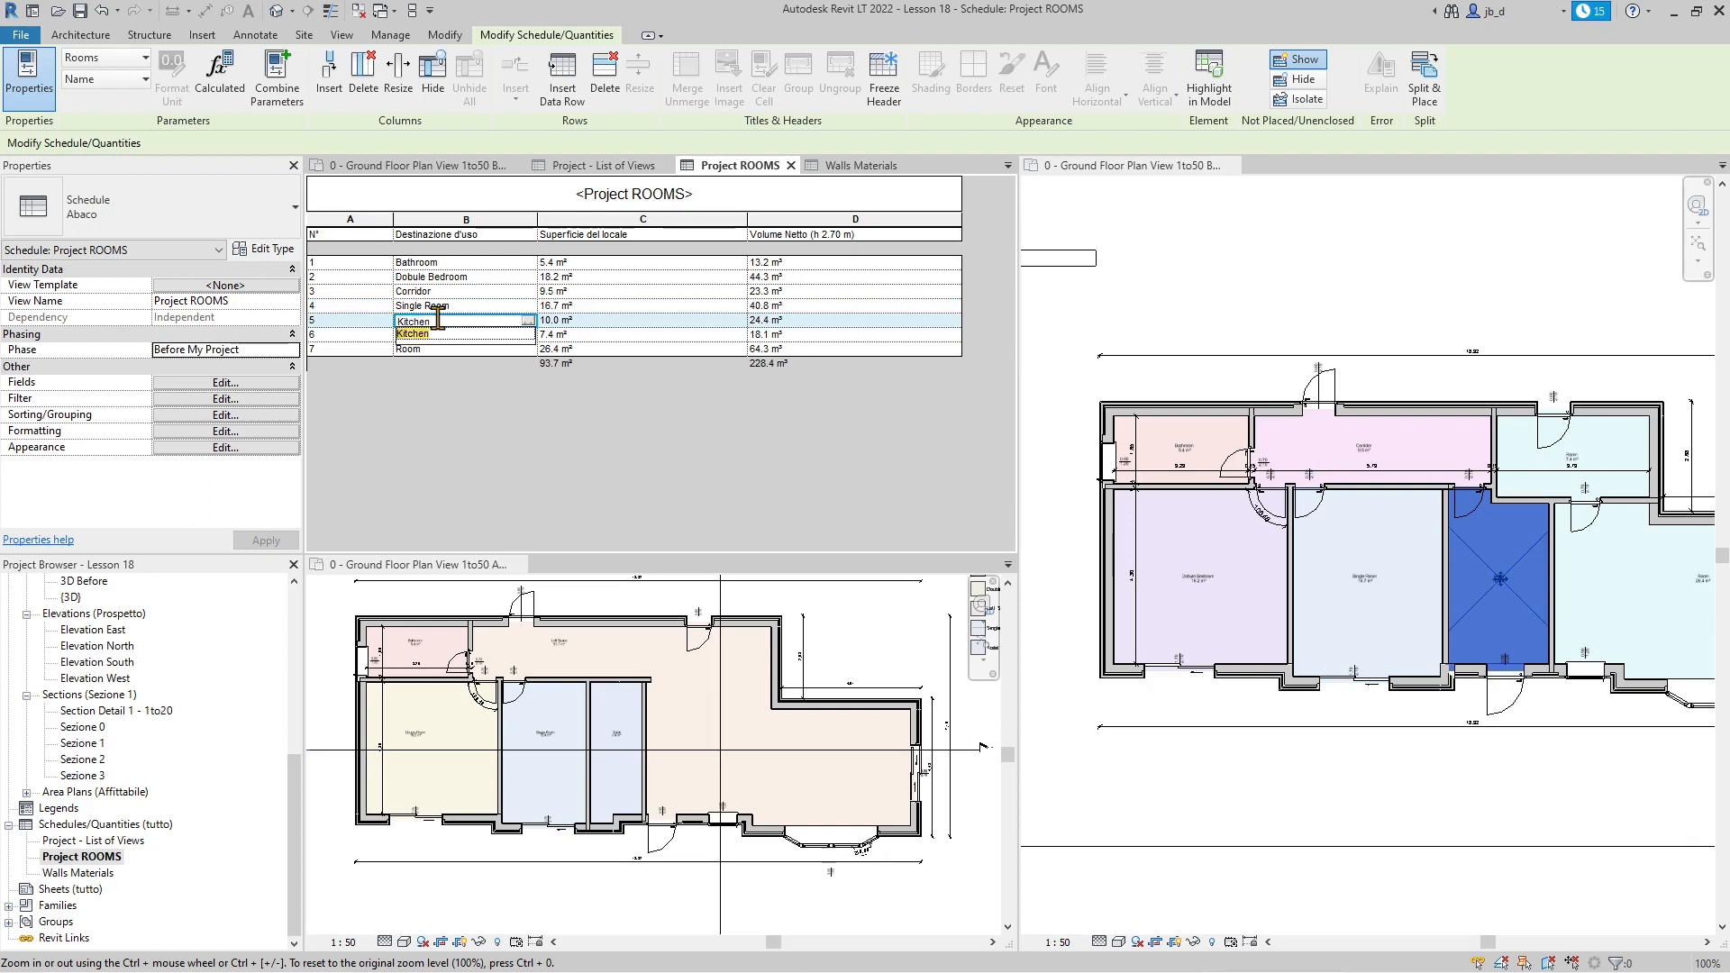
pyautogui.click(442, 330)
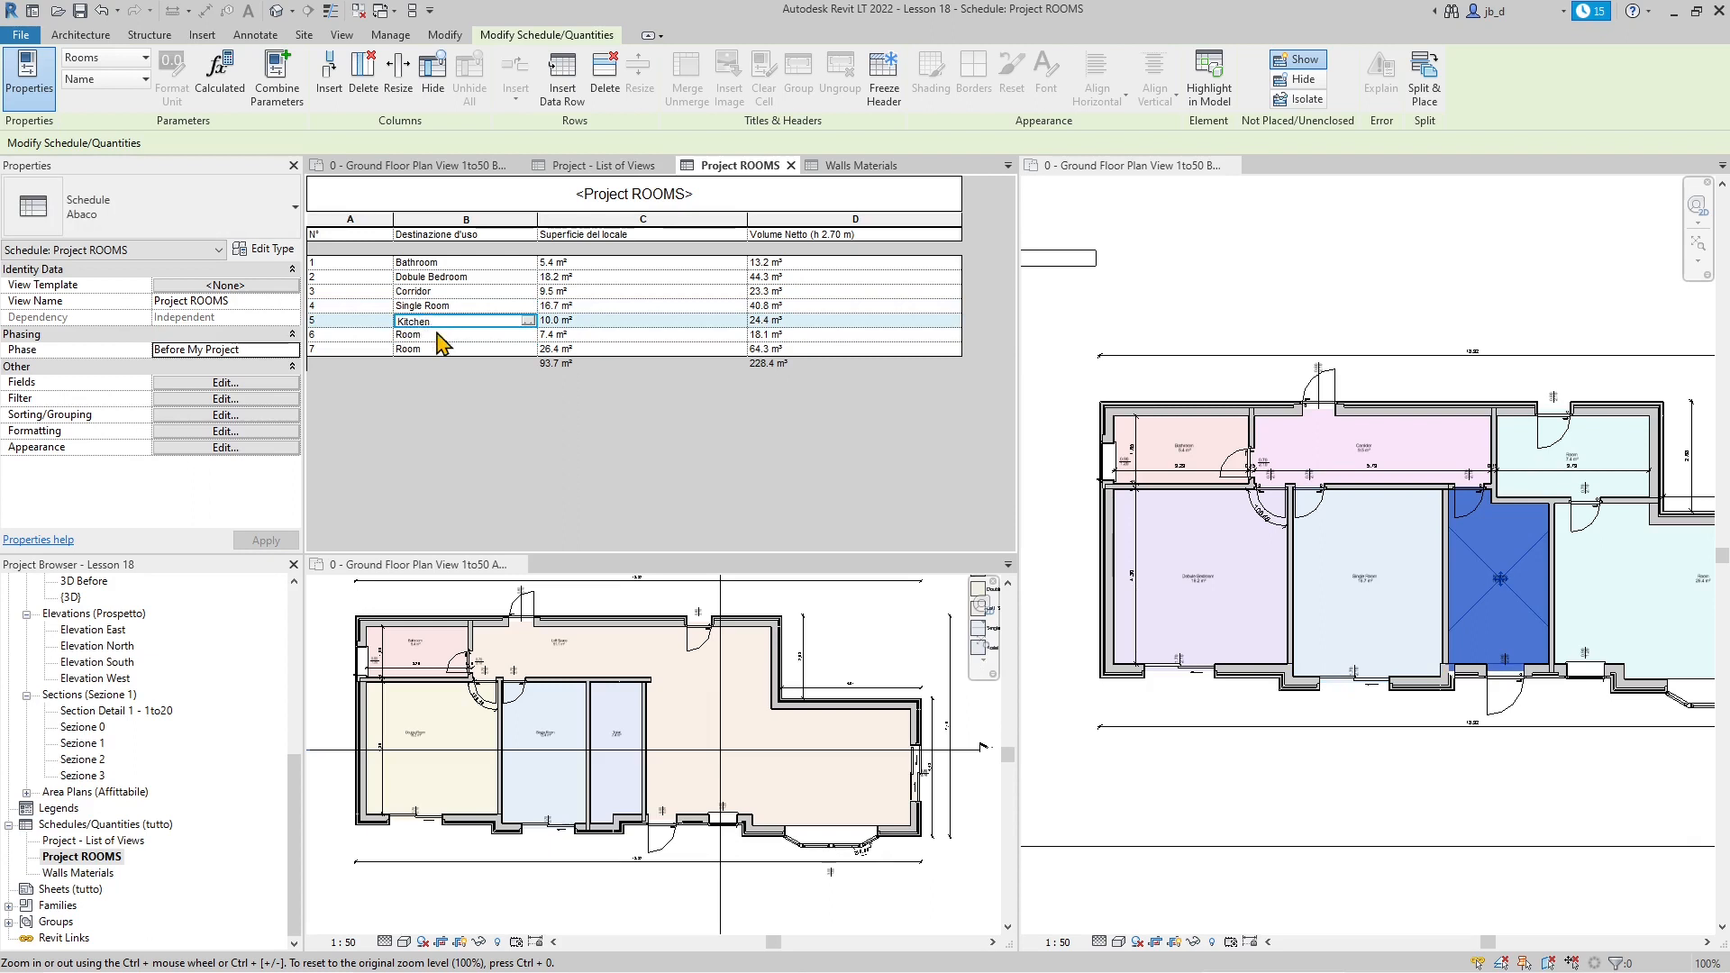
# - Name room 6 "Entrance" and room 7 "Living Room" in the rooms schedule
pyautogui.click(440, 334)
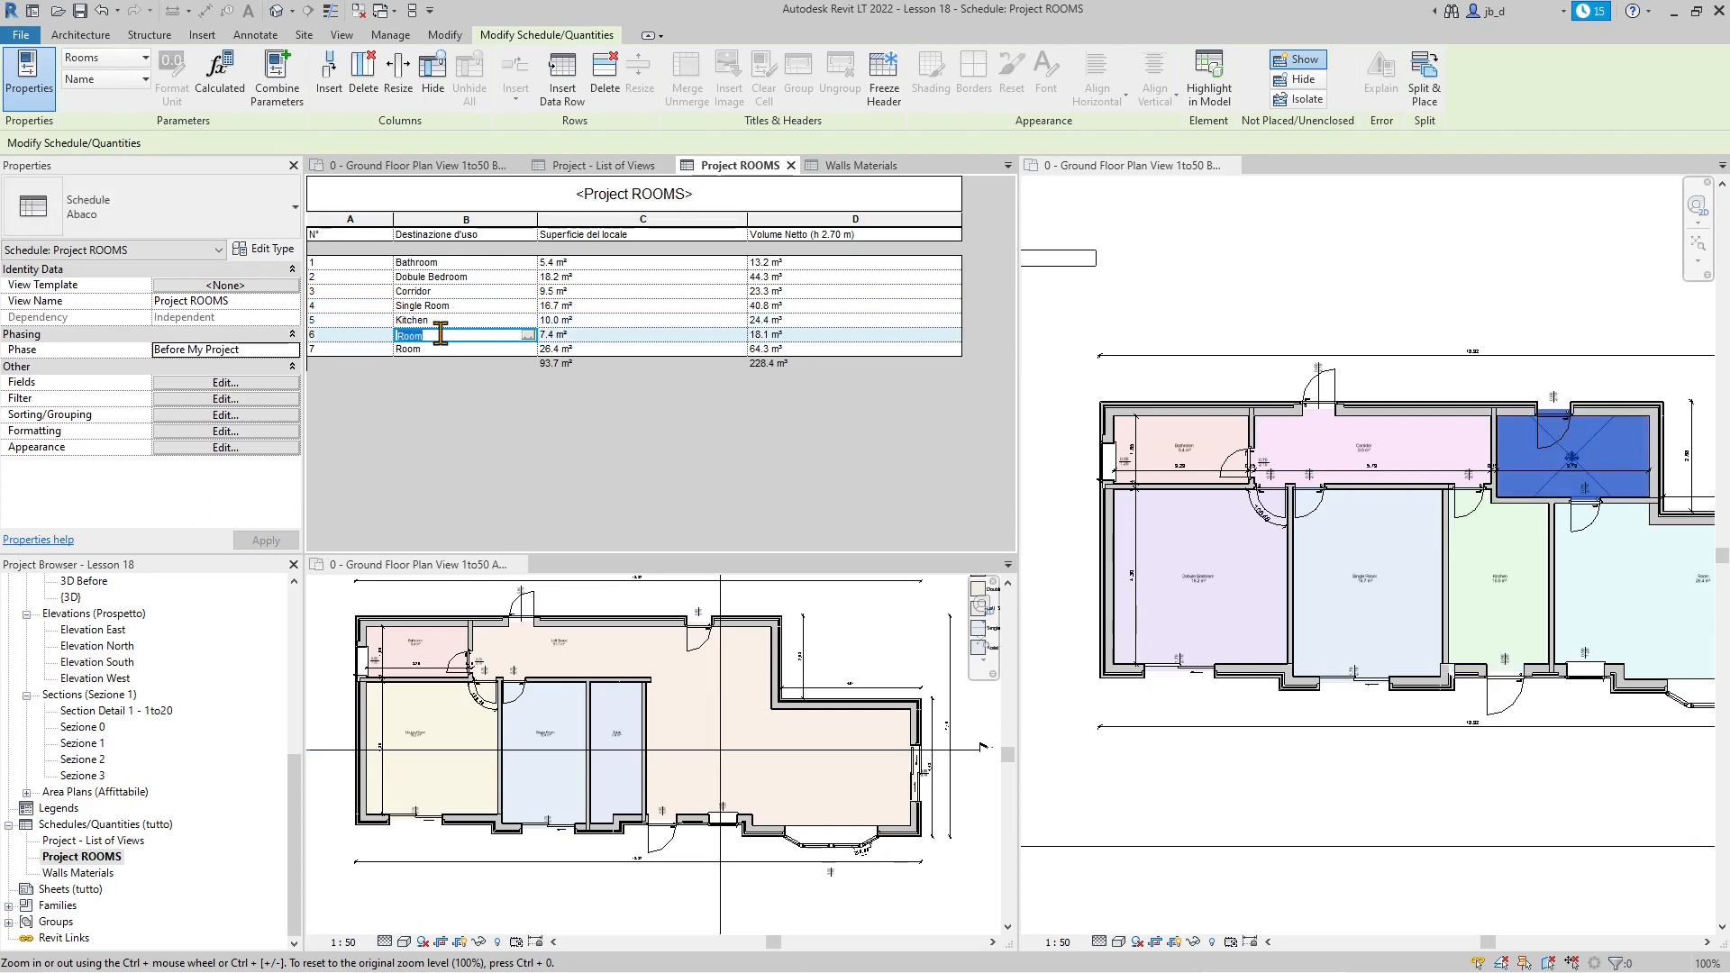
pyautogui.write('Entrance')
pyautogui.click(438, 349)
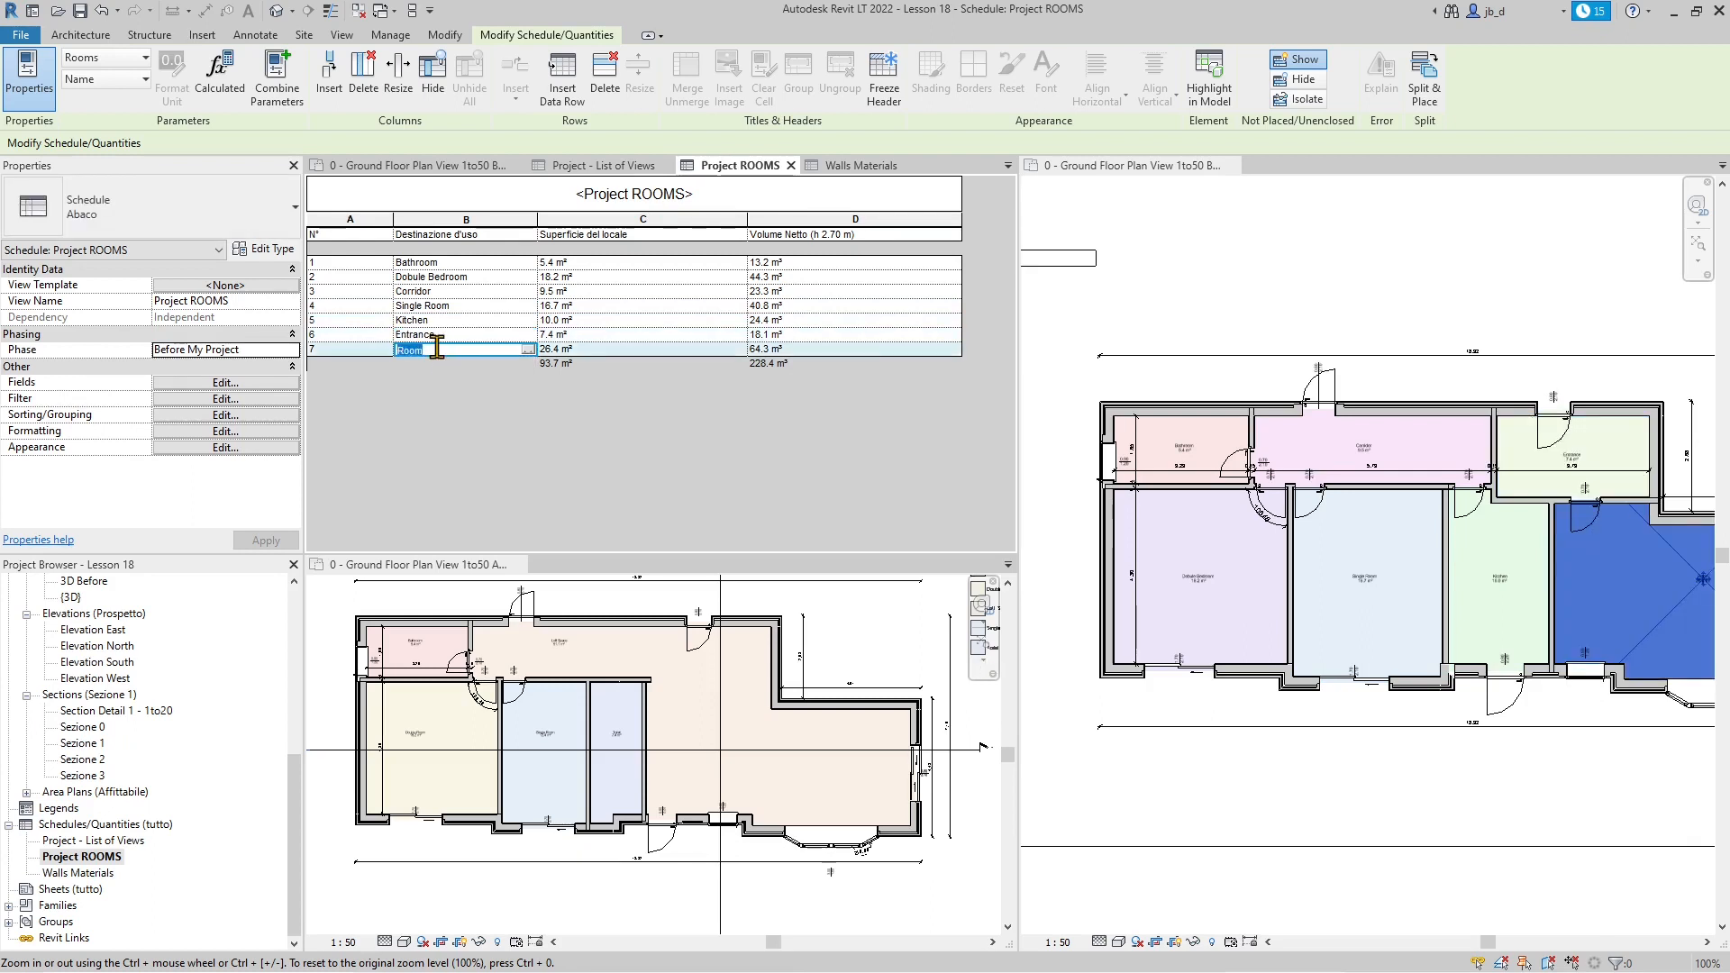
pyautogui.write('Liv')
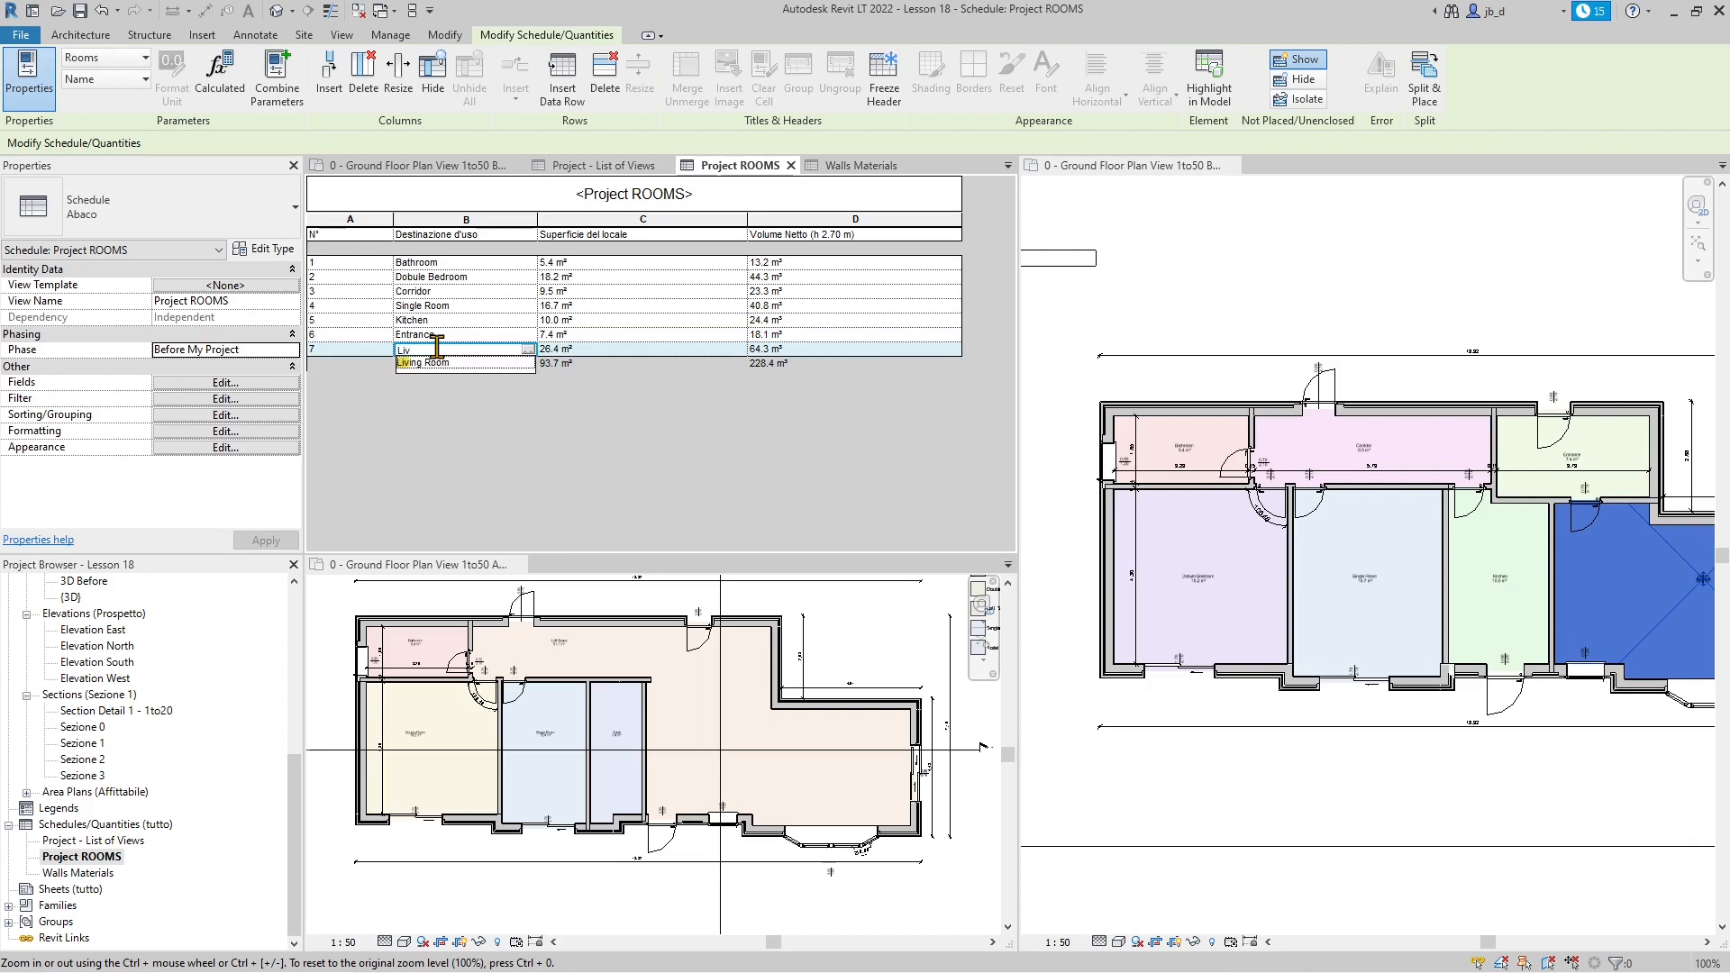
pyautogui.write('ing Room')
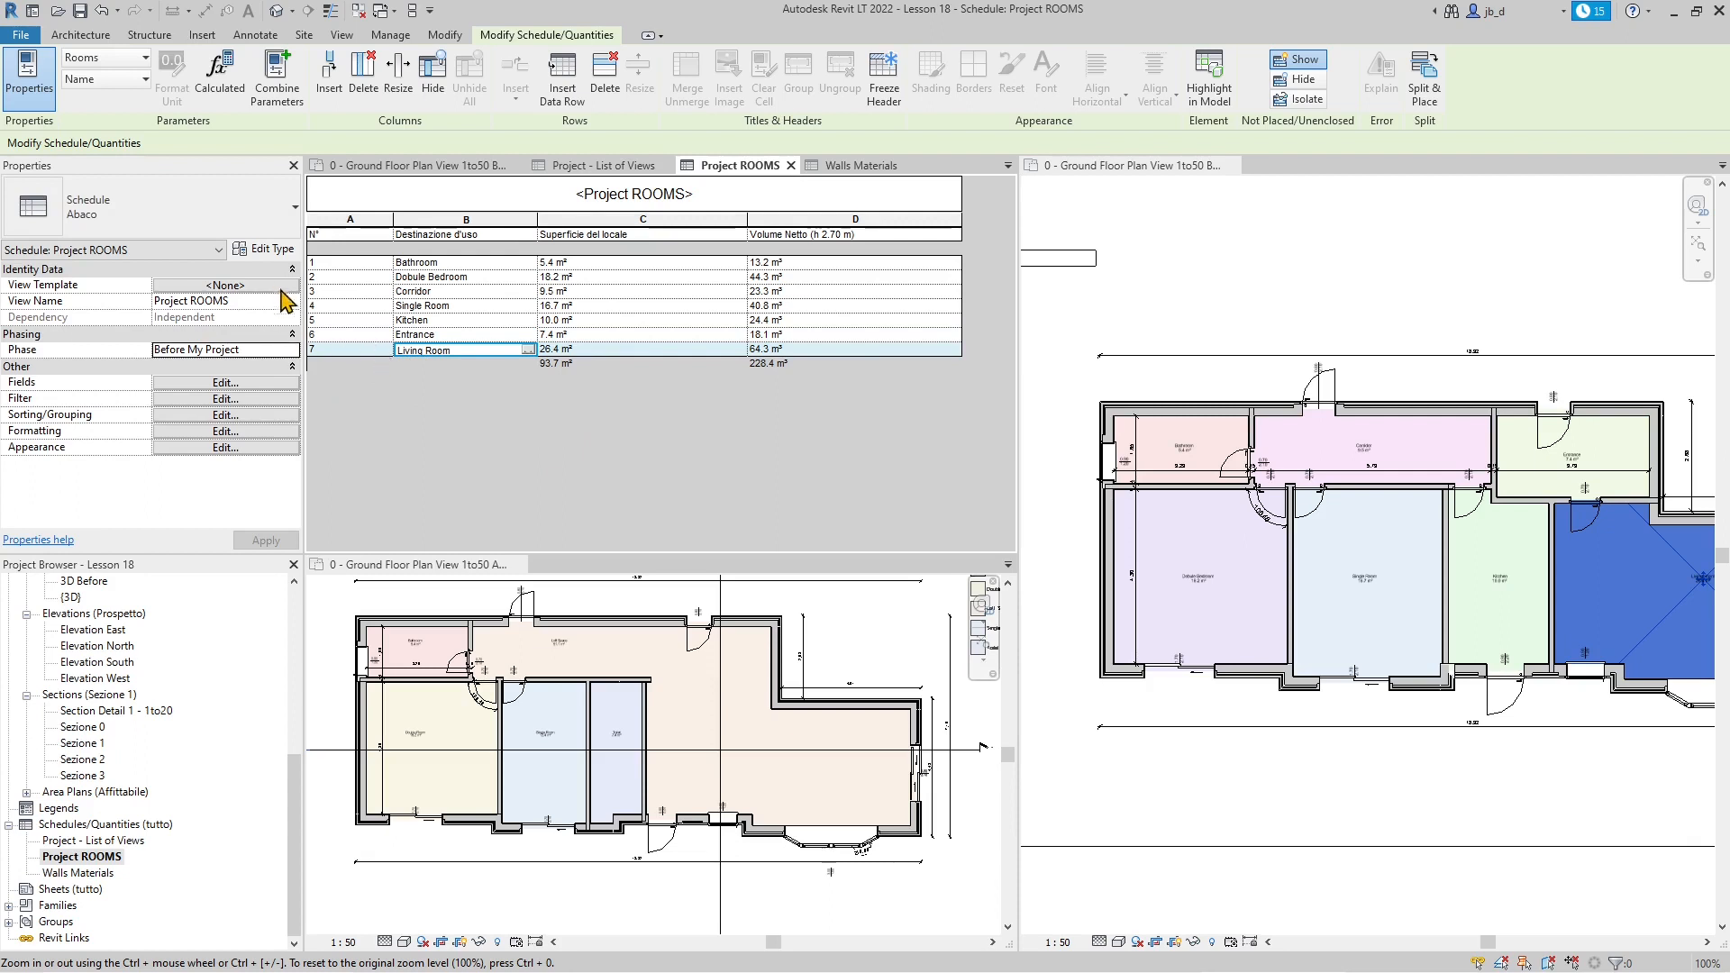
# - Set the rooms schedule's phase to After My Project and check the Entrance row's area and volume cells
pyautogui.click(292, 351)
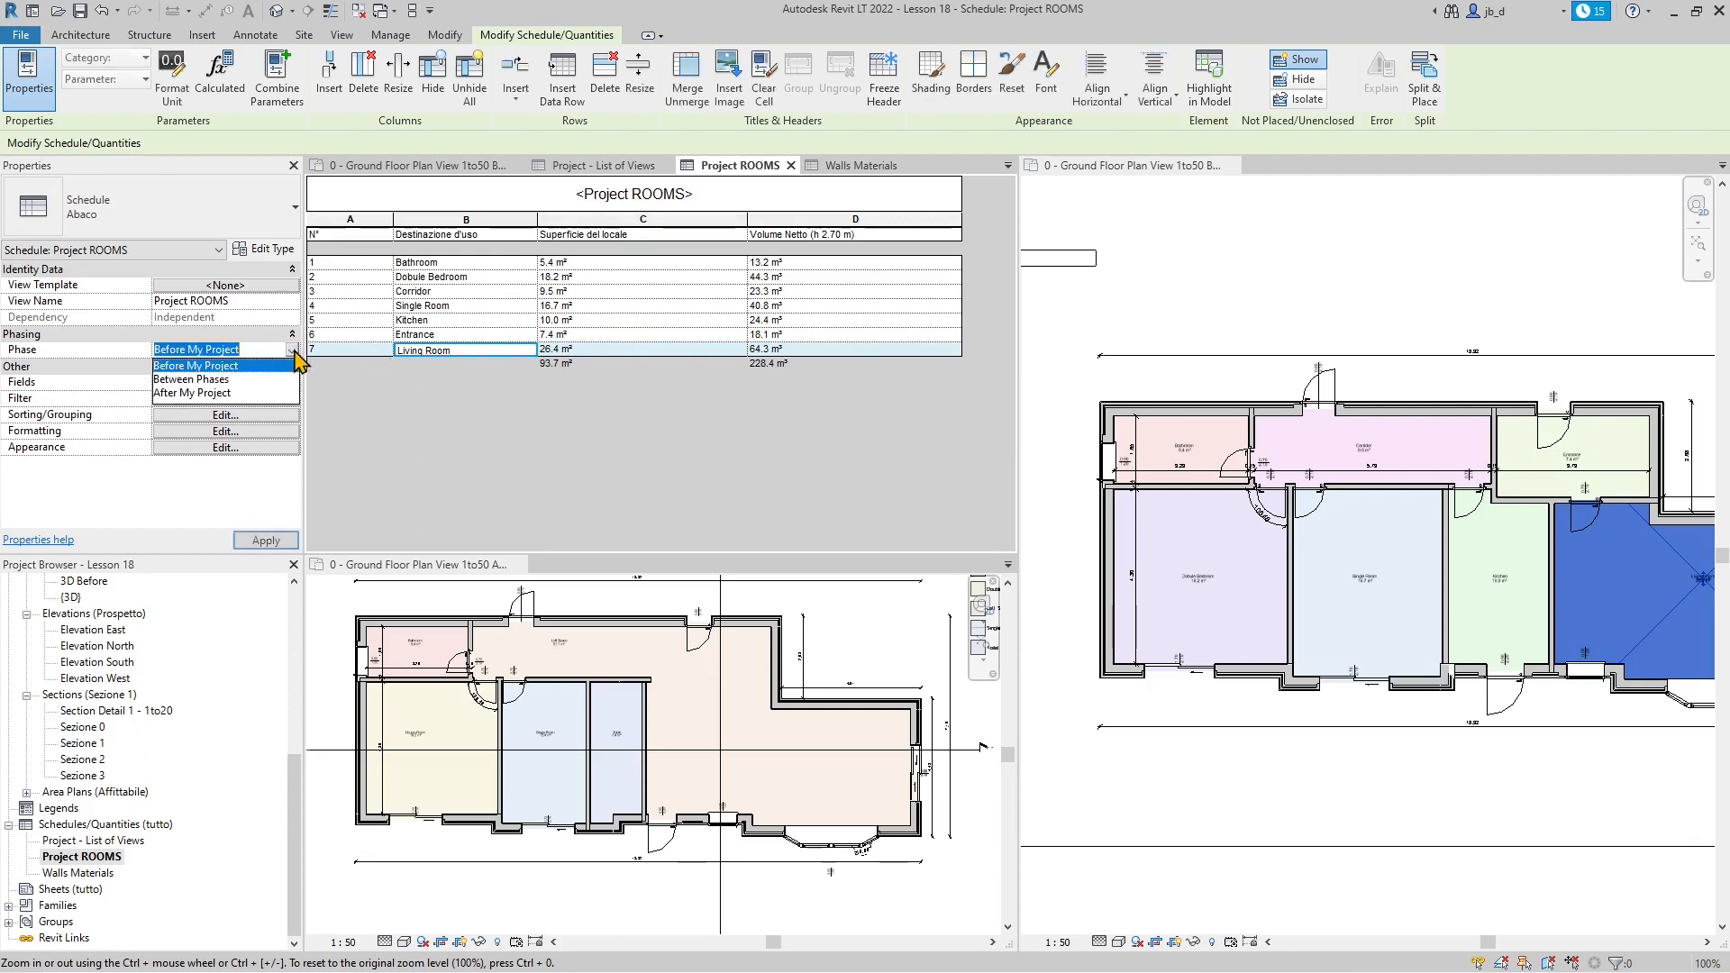
pyautogui.click(193, 394)
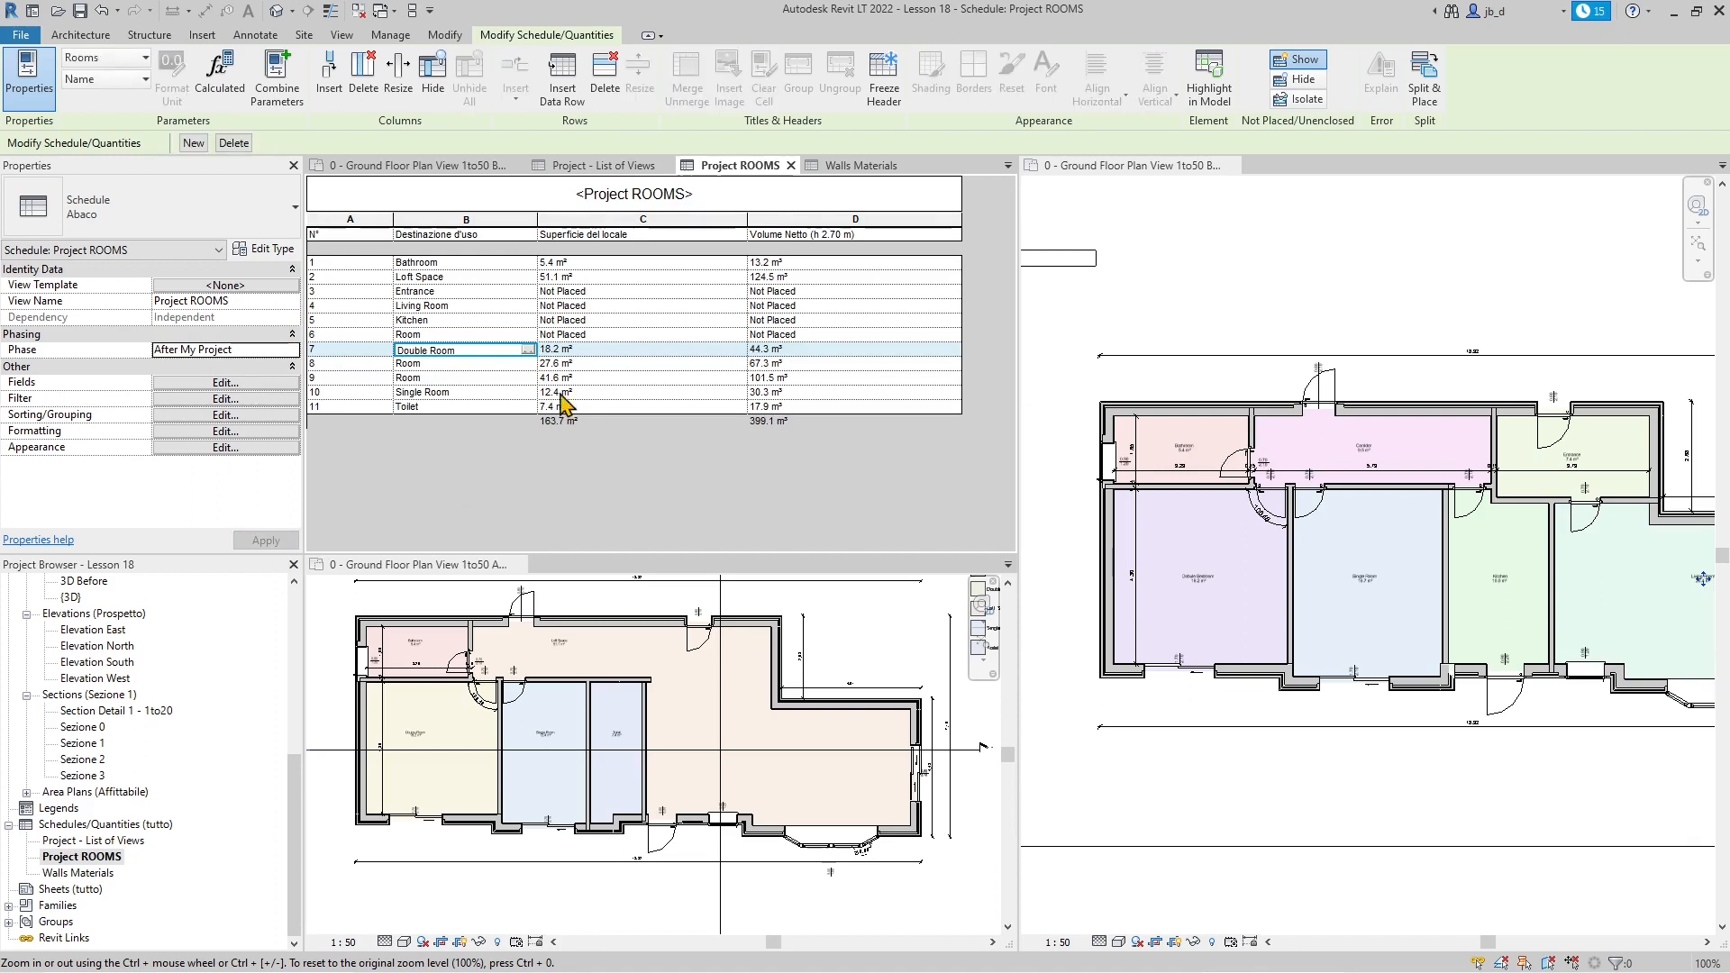
pyautogui.click(541, 294)
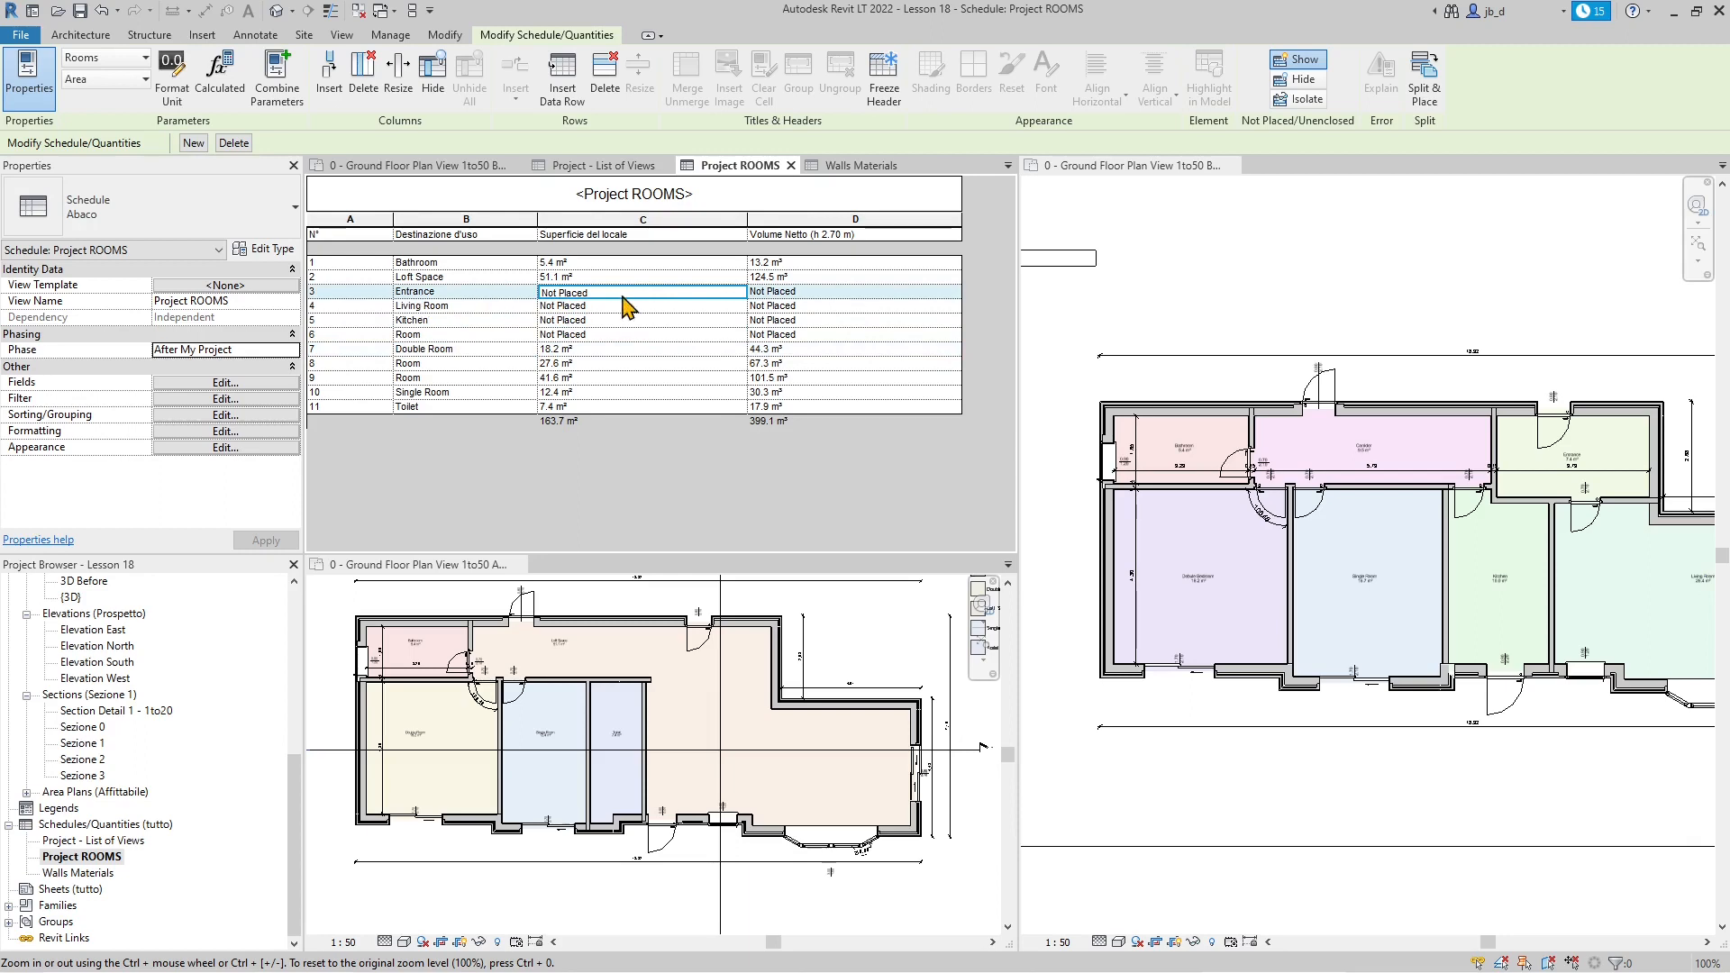
pyautogui.click(821, 296)
# - Examine the coloured rooms in the Before floor plan and check the Kitchen, Double Room and Toilet rows of the schedule against the plans
pyautogui.click(1194, 460)
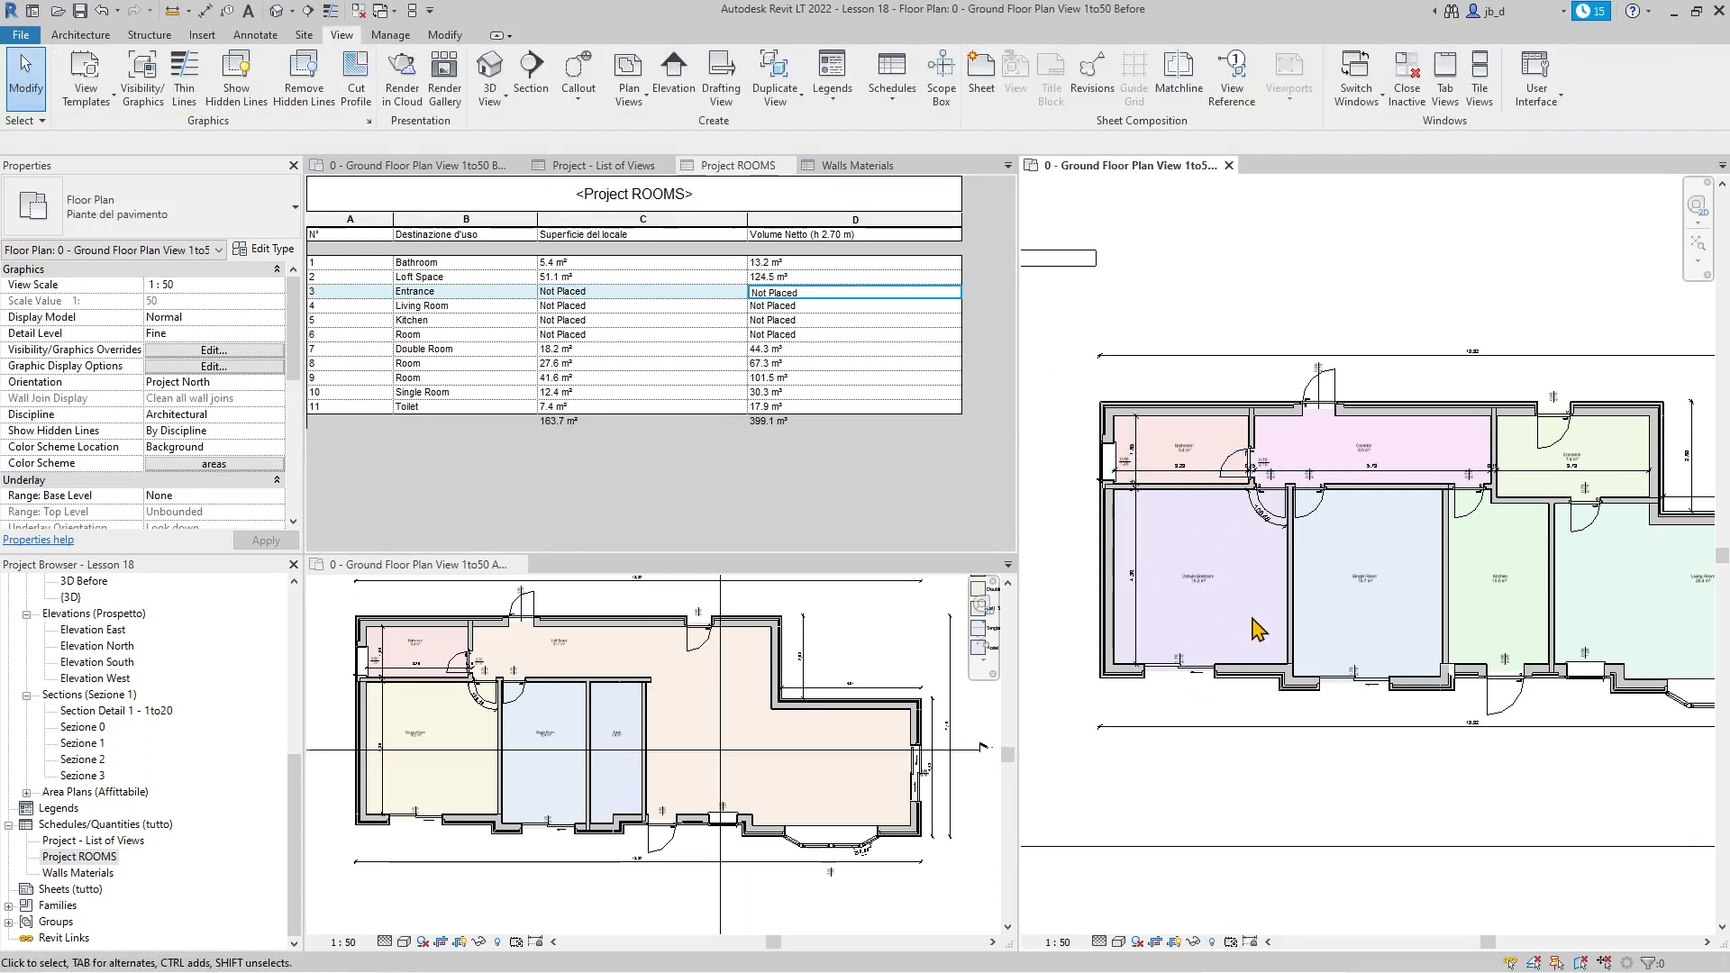
pyautogui.scroll(-3, 1172, 586)
pyautogui.scroll(-2, 1356, 627)
pyautogui.scroll(3, 1546, 639)
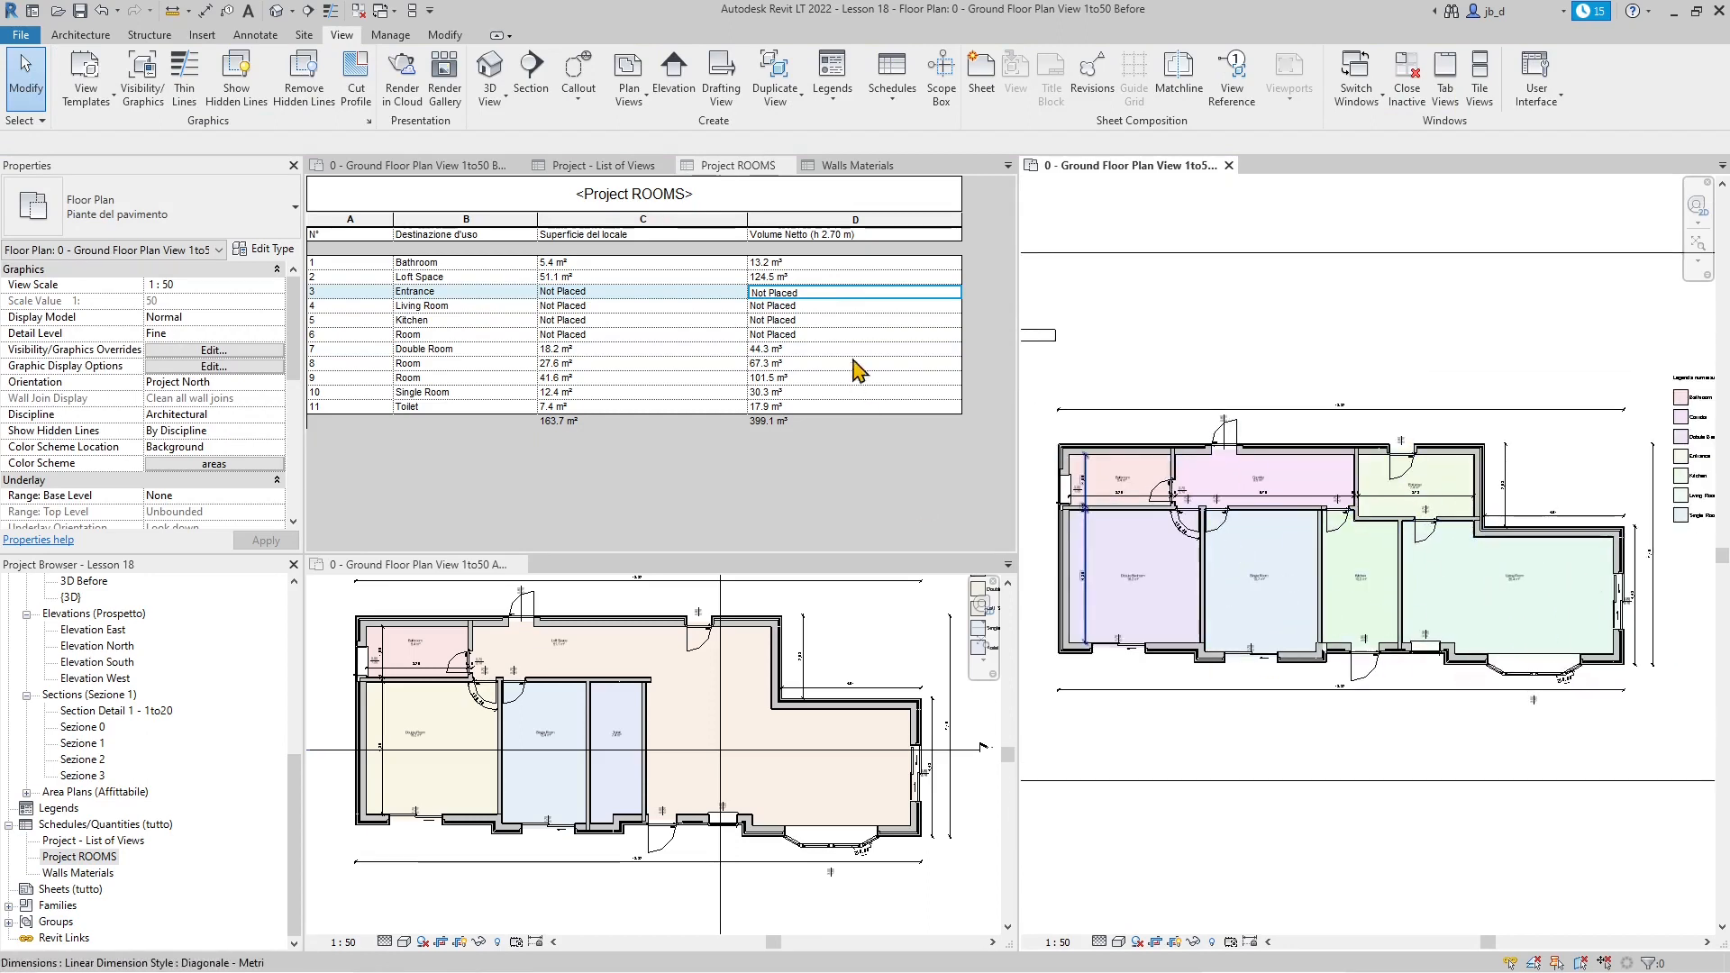
pyautogui.click(460, 321)
pyautogui.click(475, 348)
pyautogui.click(481, 407)
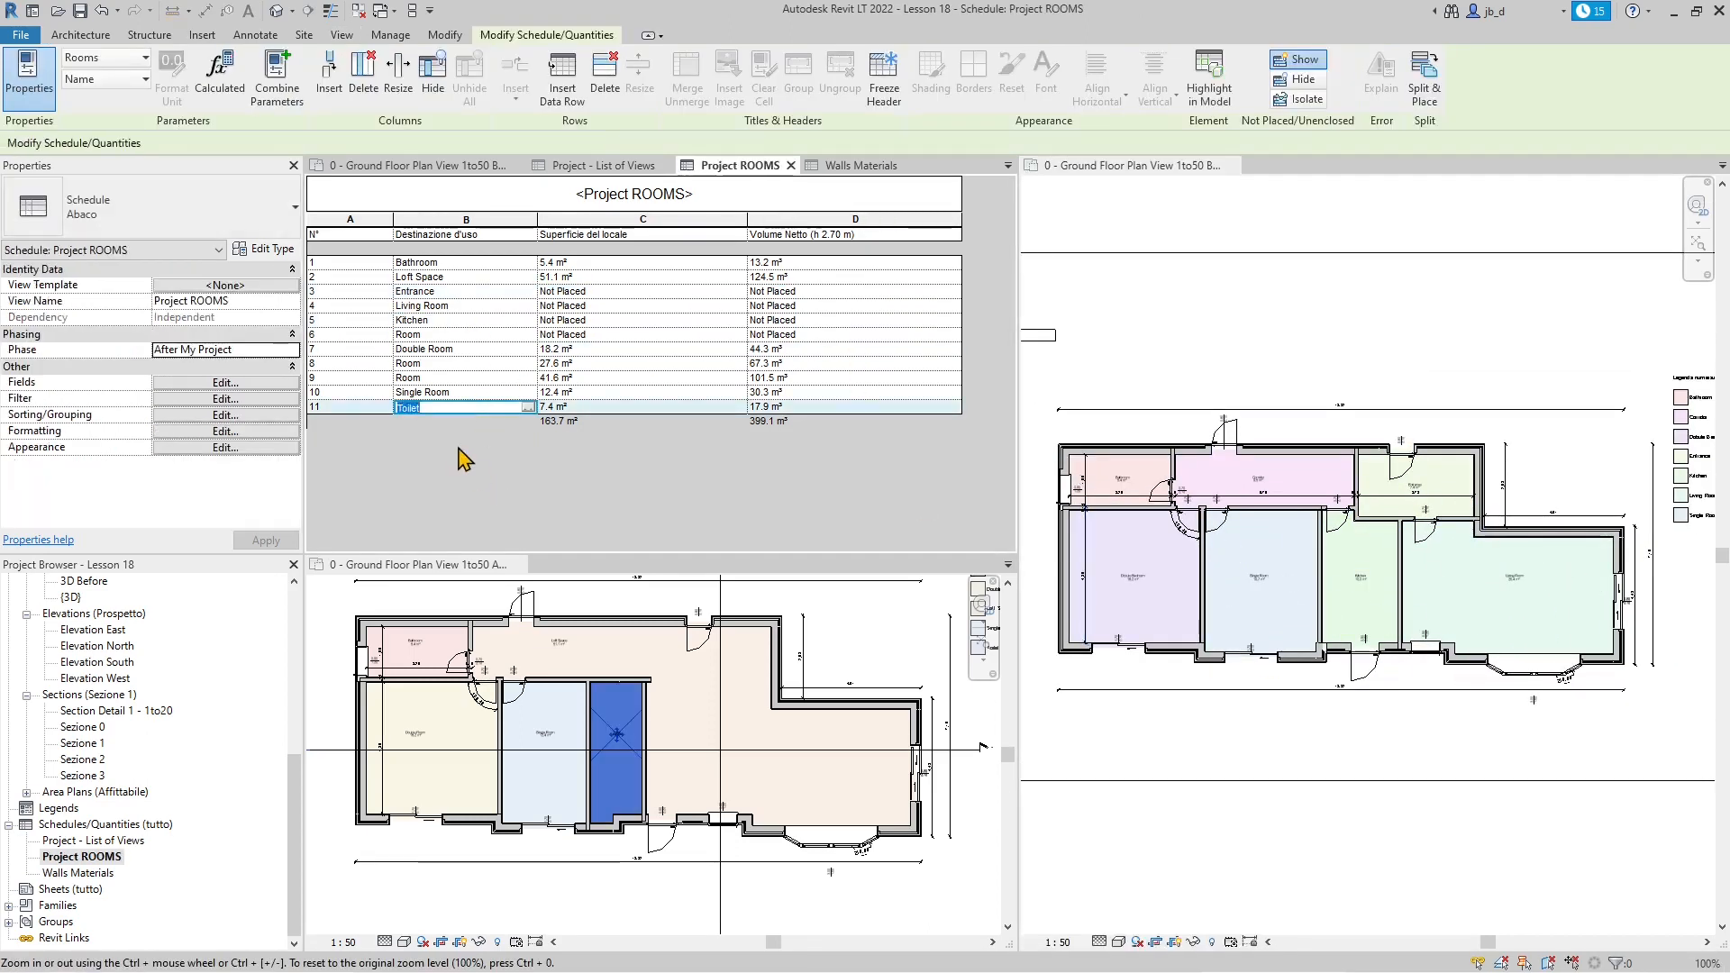
pyautogui.click(466, 323)
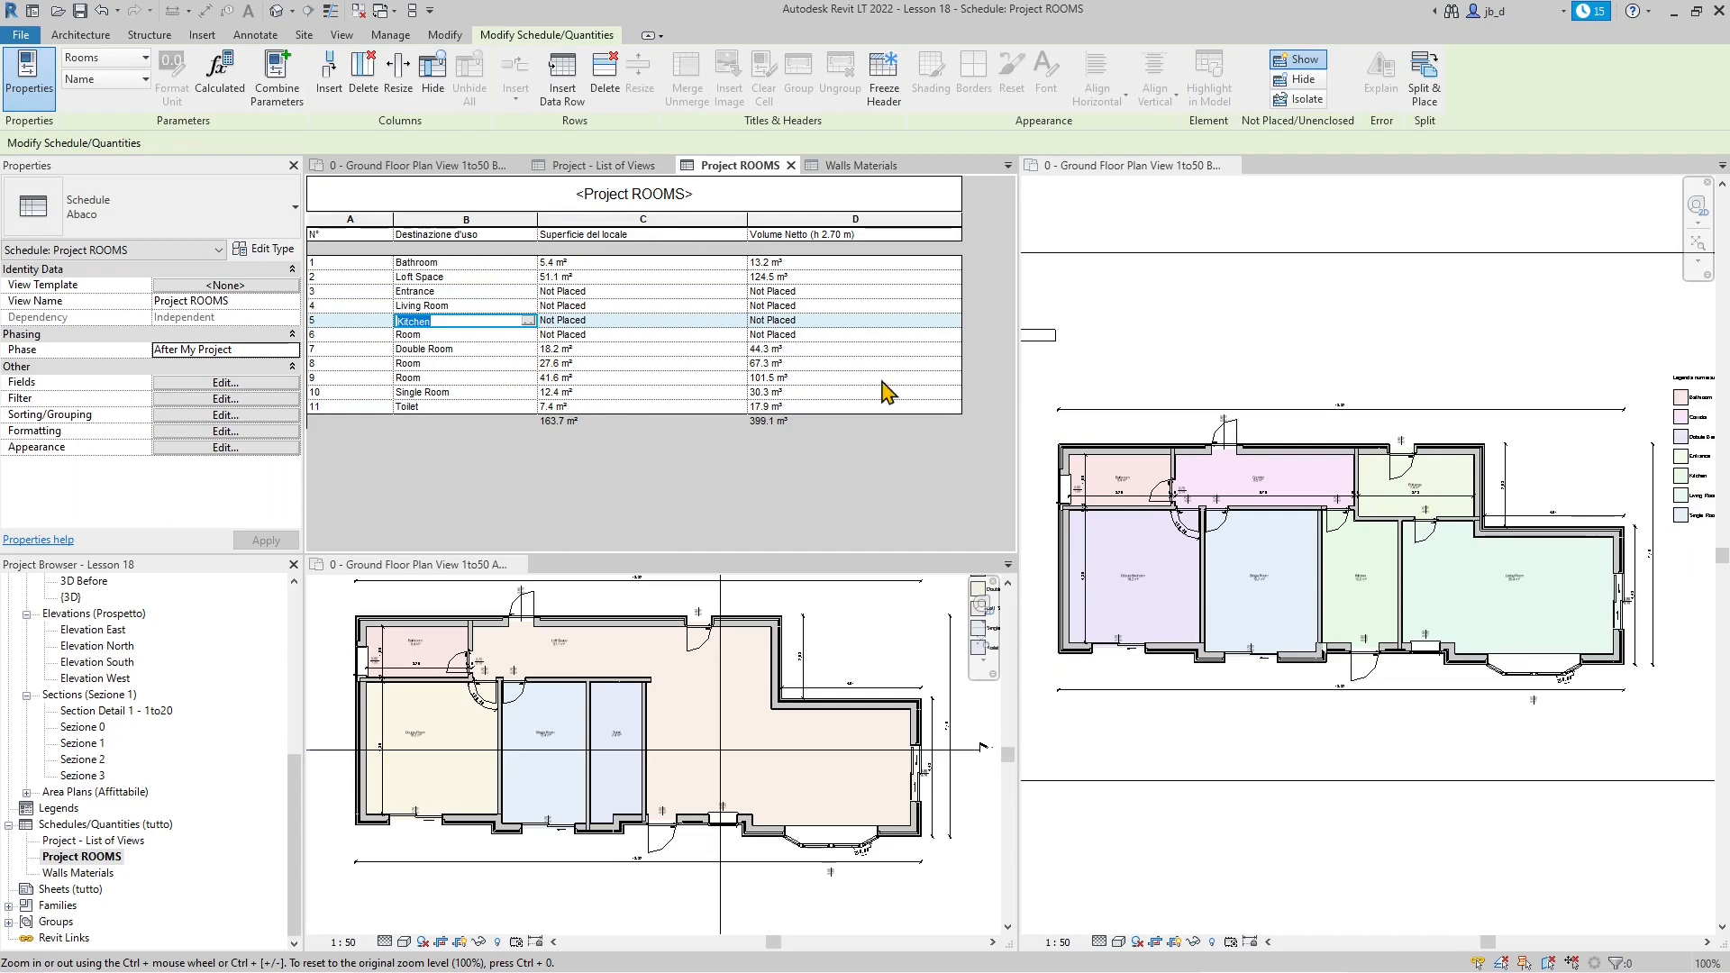
# - Open the field settings of the rooms schedule and move the dialog clear of the schedule's room names
pyautogui.click(247, 385)
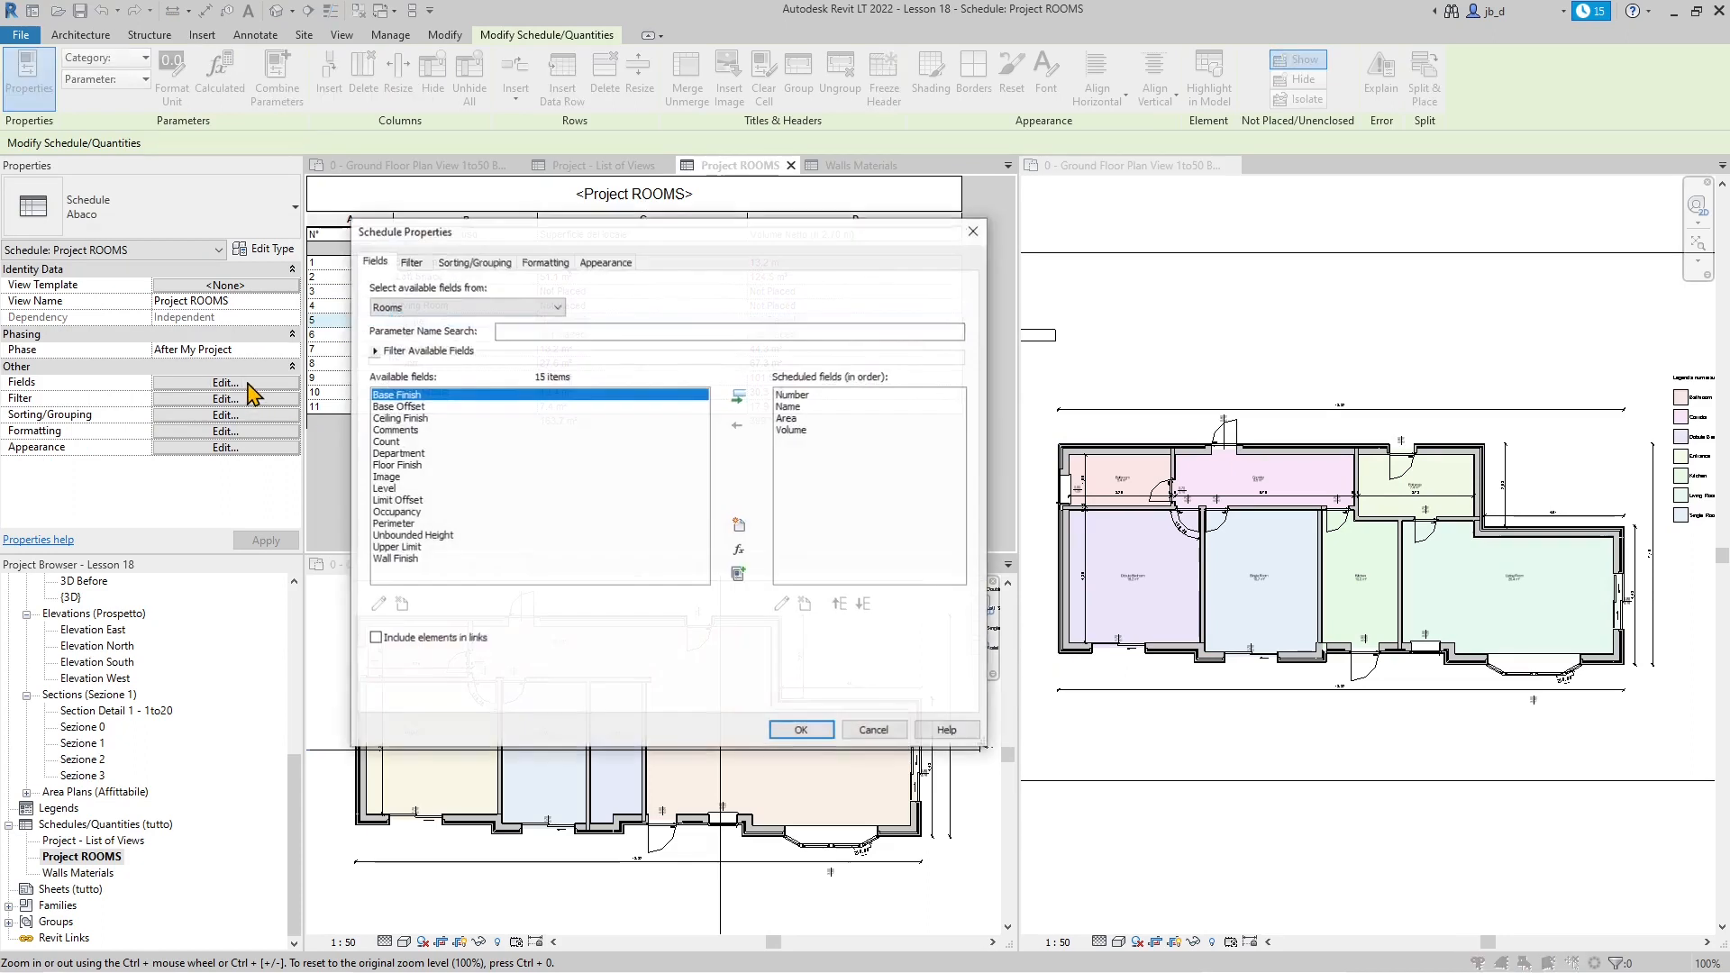
pyautogui.moveTo(605, 236); pyautogui.dragTo(857, 270)
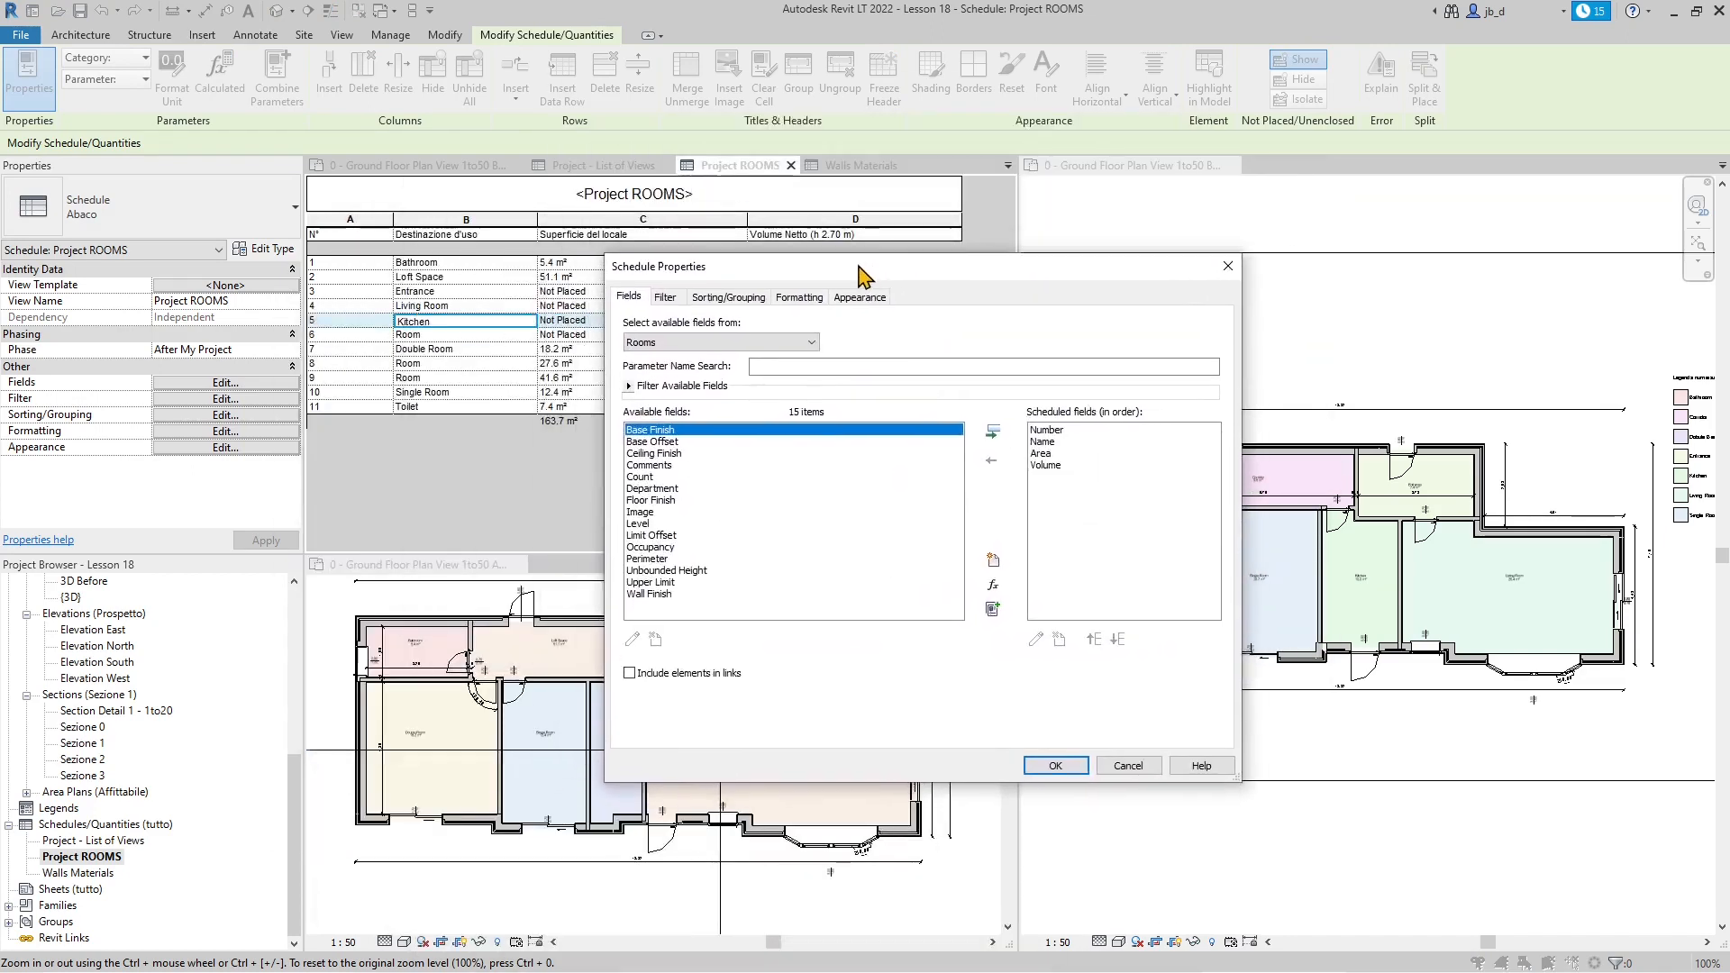